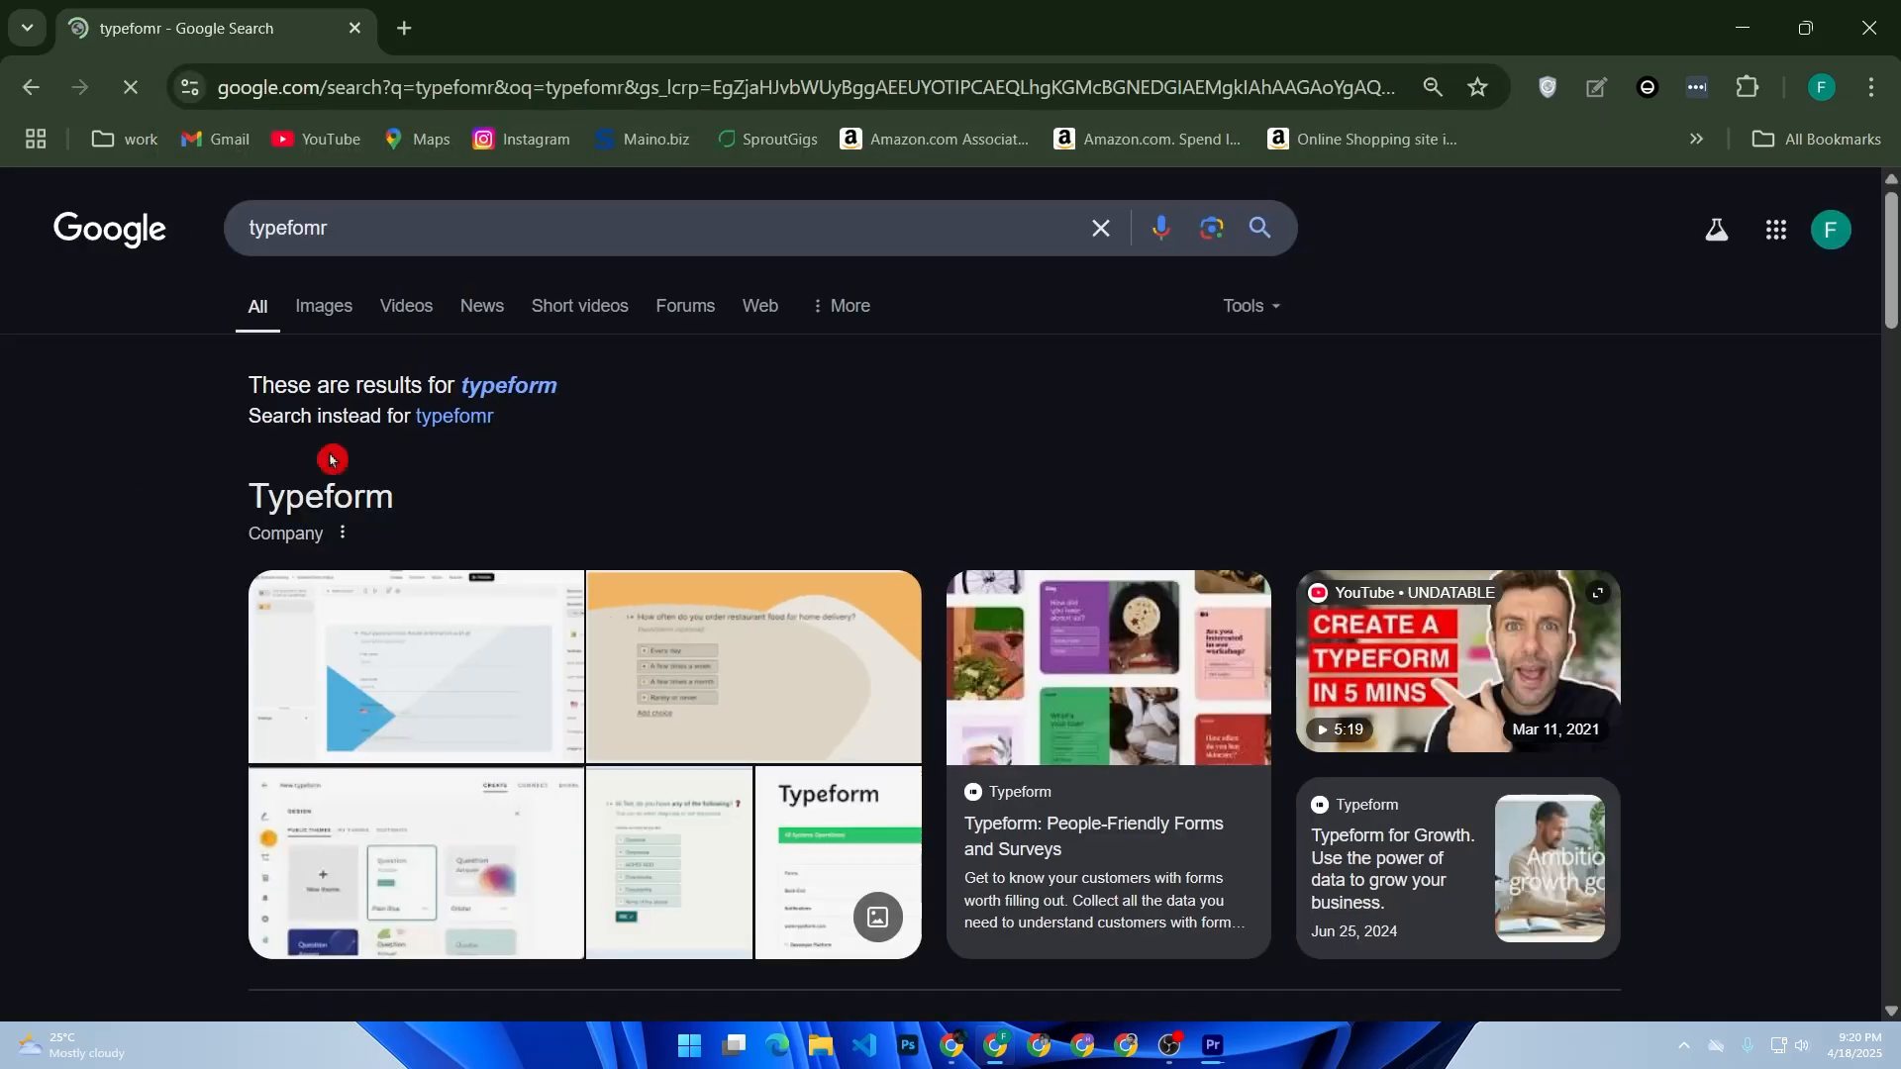
- Open the Typeform website from the search results and go to its sign-up page
{"action": "scroll", "coordinate": [358, 645], "scroll_direction": "down", "scroll_amount": 5}
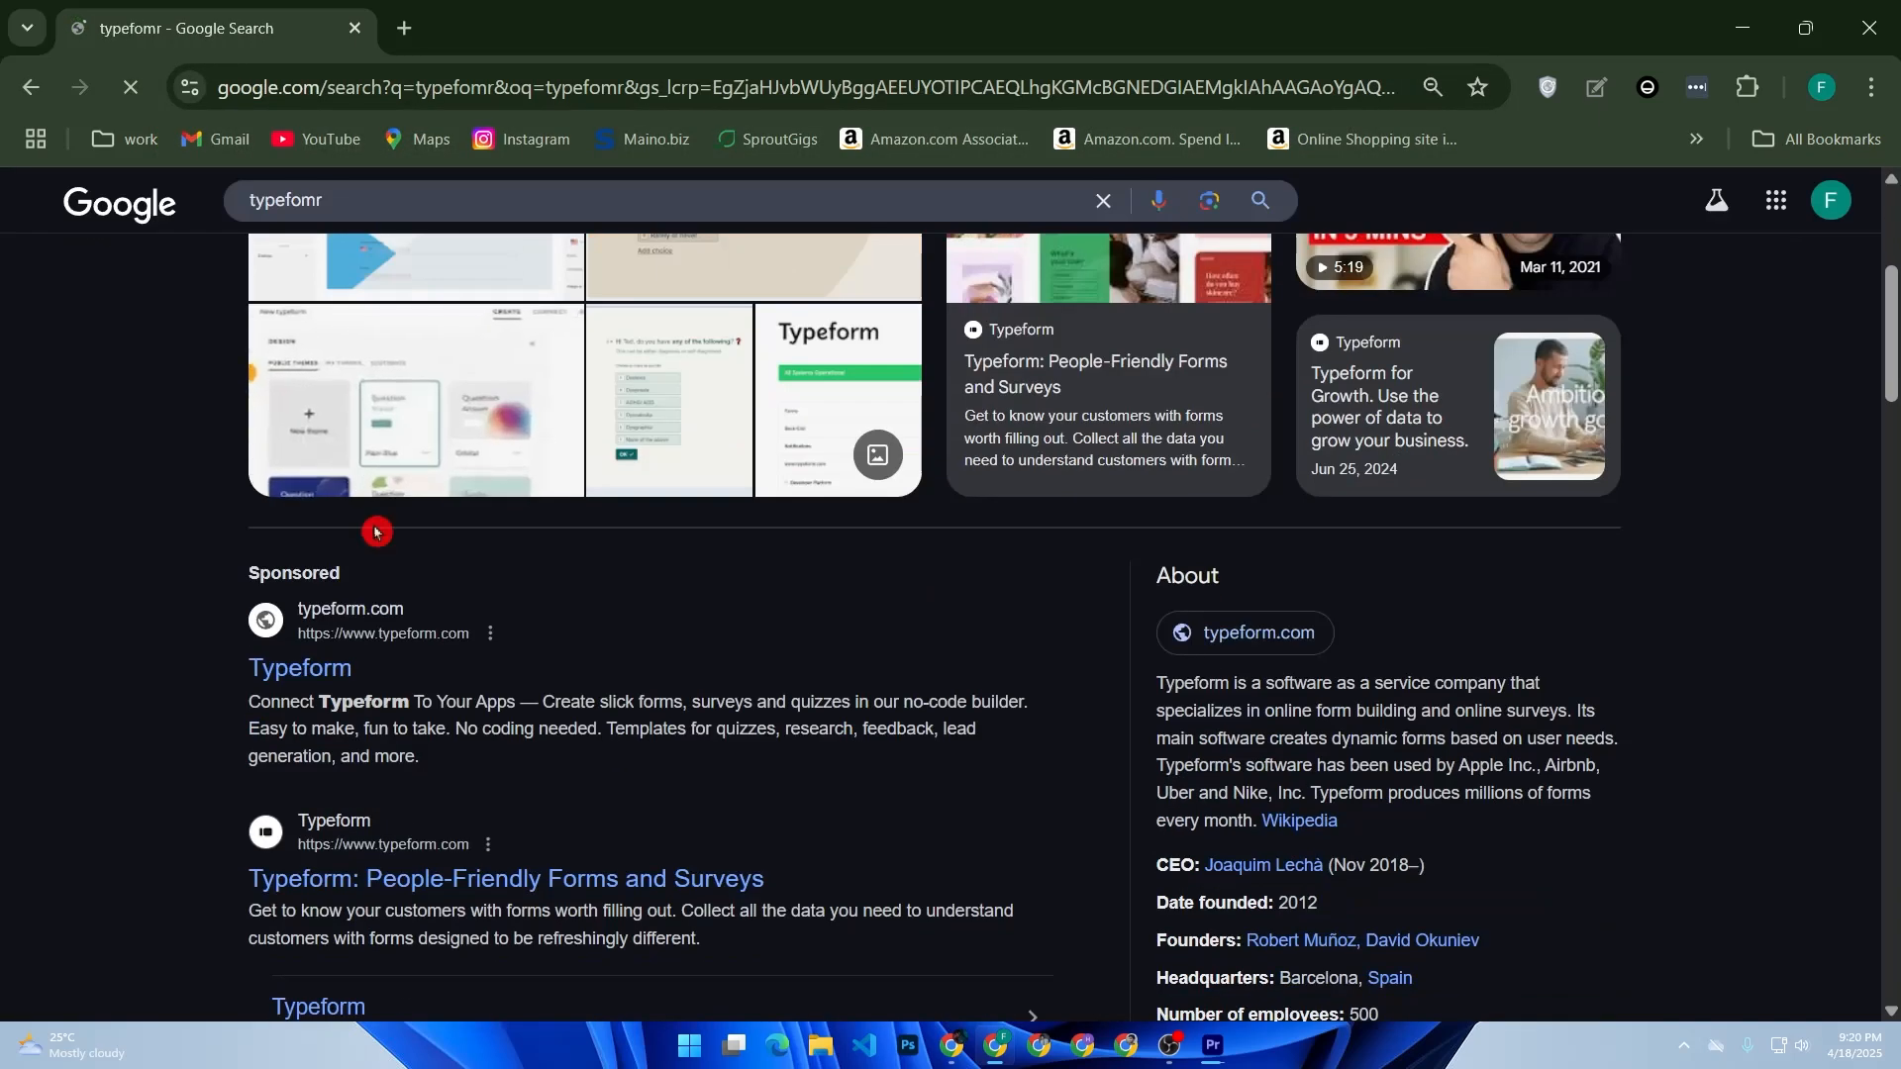
{"action": "left_click", "coordinate": [361, 645]}
{"action": "left_click", "coordinate": [386, 878]}
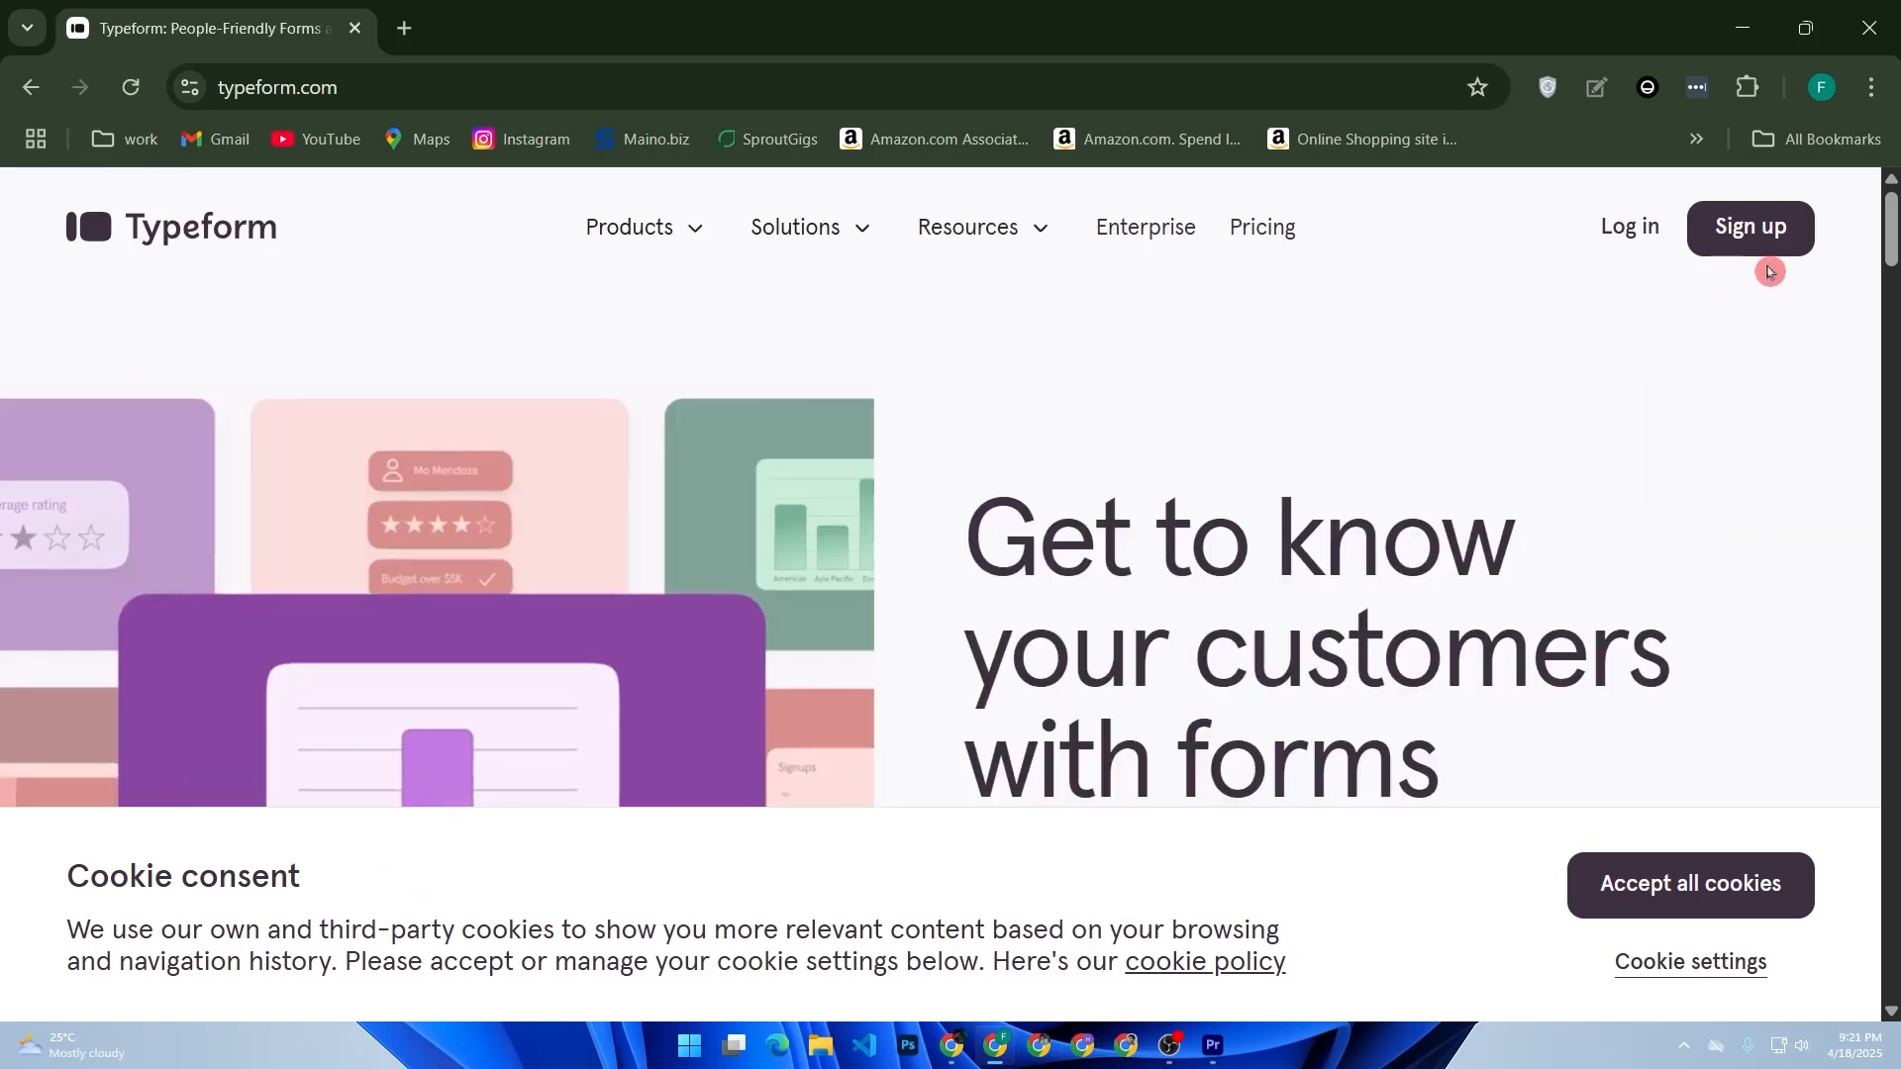
{"action": "left_click", "coordinate": [1784, 238]}
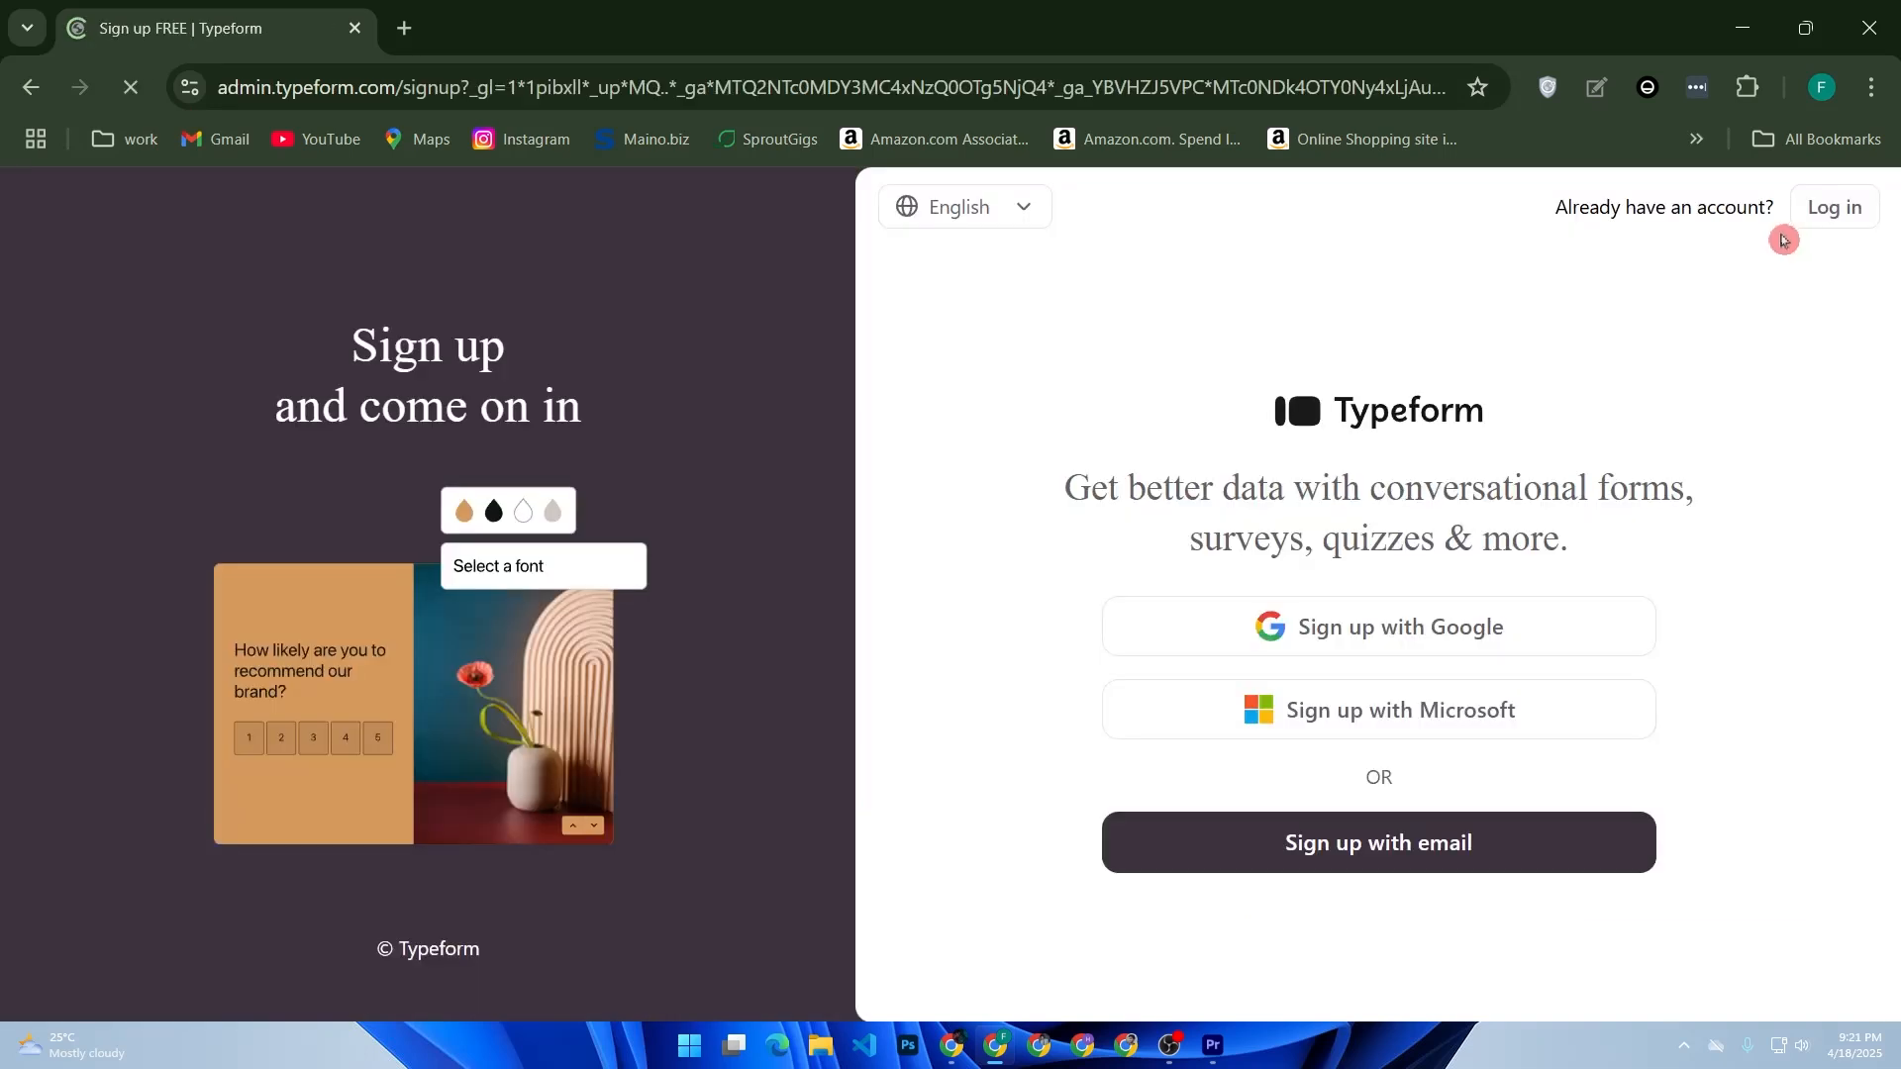
- Search for temp mail in a new tab and open the Temp Mail site
{"action": "left_click", "coordinate": [404, 28]}
{"action": "left_click", "coordinate": [650, 563]}
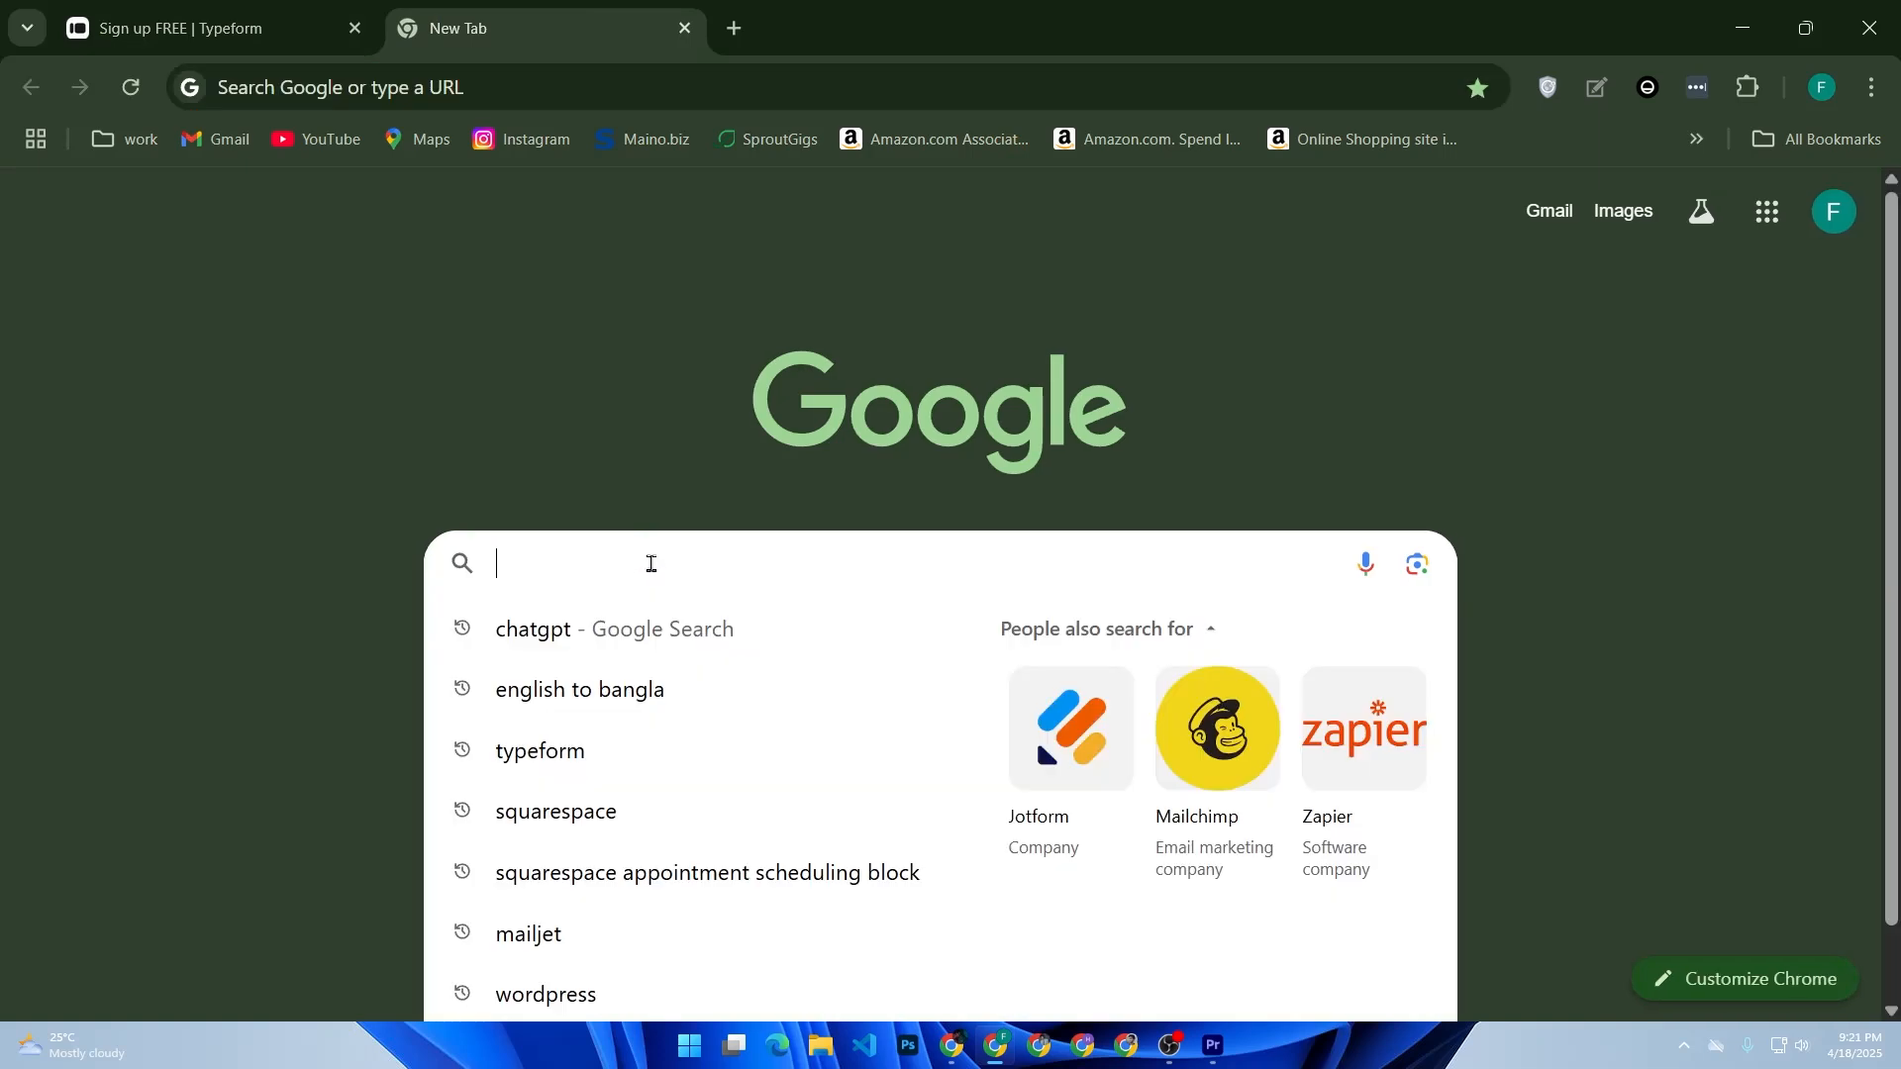
{"action": "type", "text": "tem"}
{"action": "key", "text": "Return"}
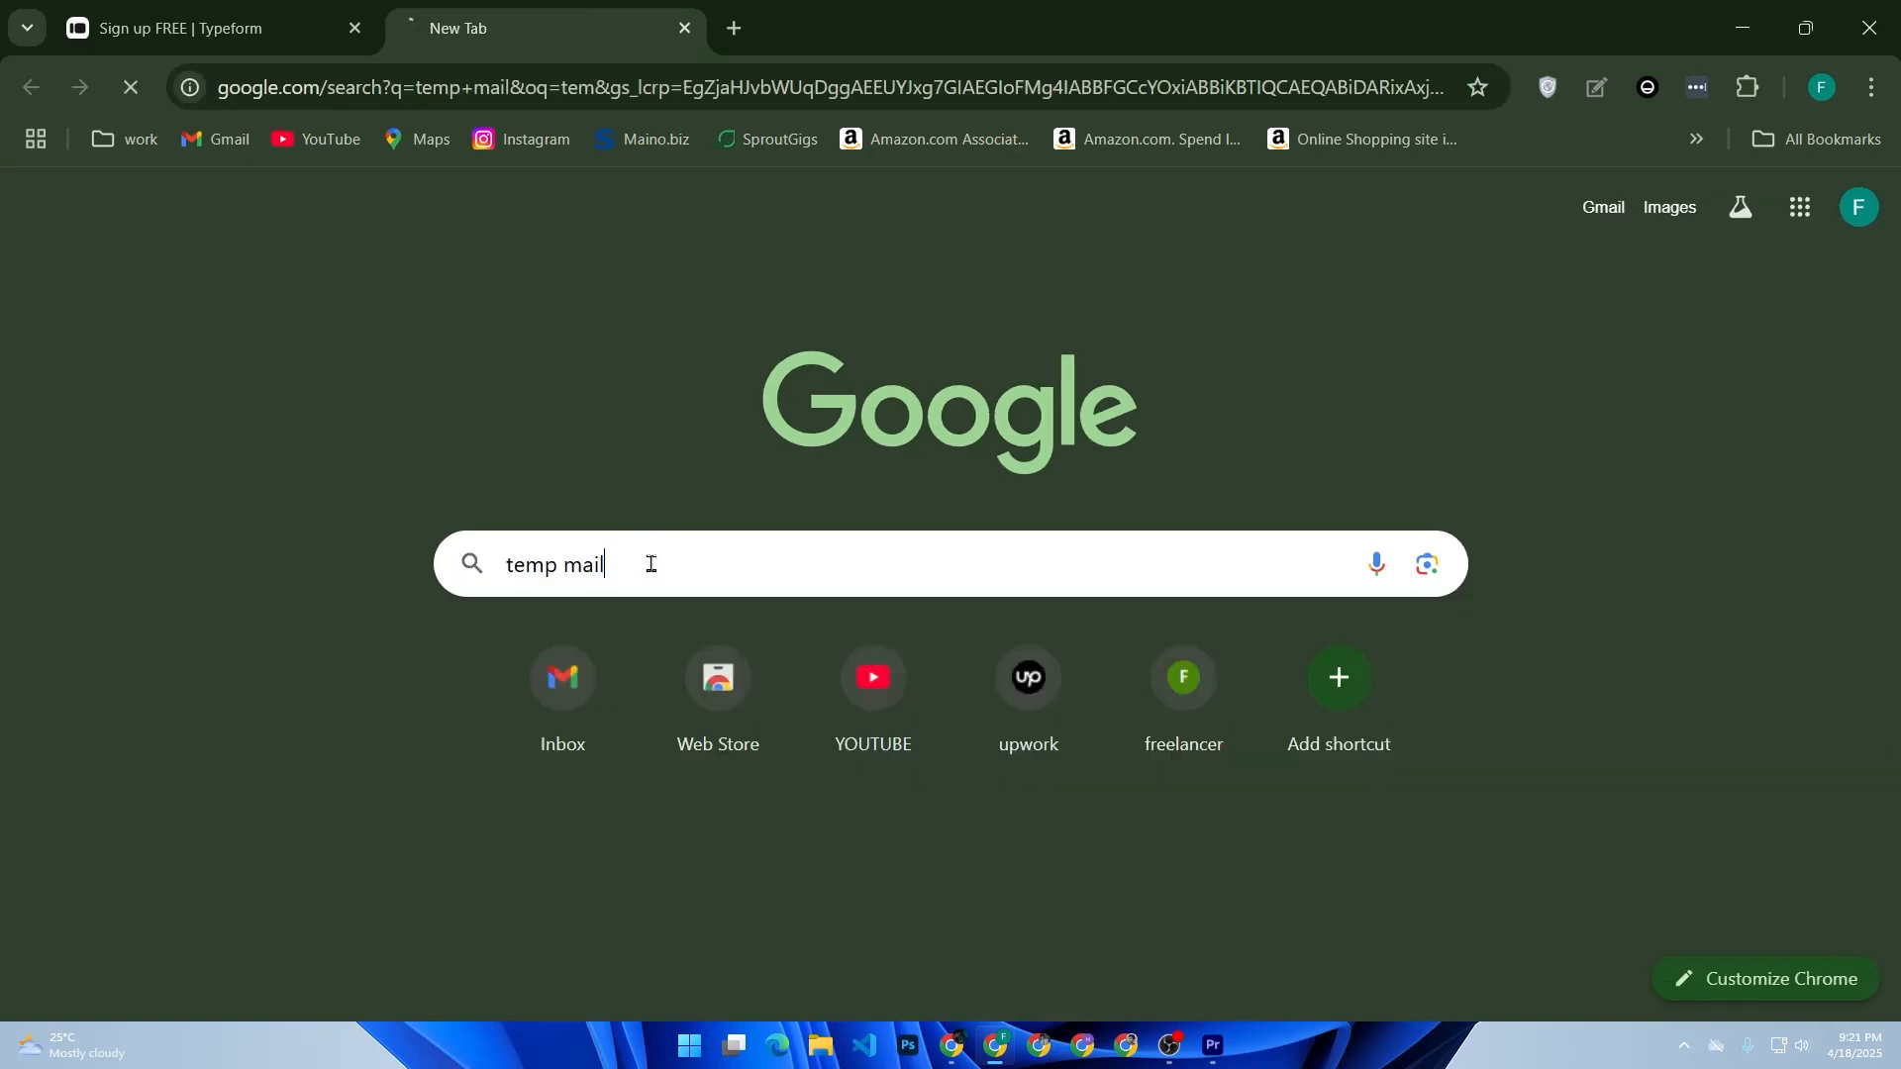
{"action": "left_click", "coordinate": [650, 480]}
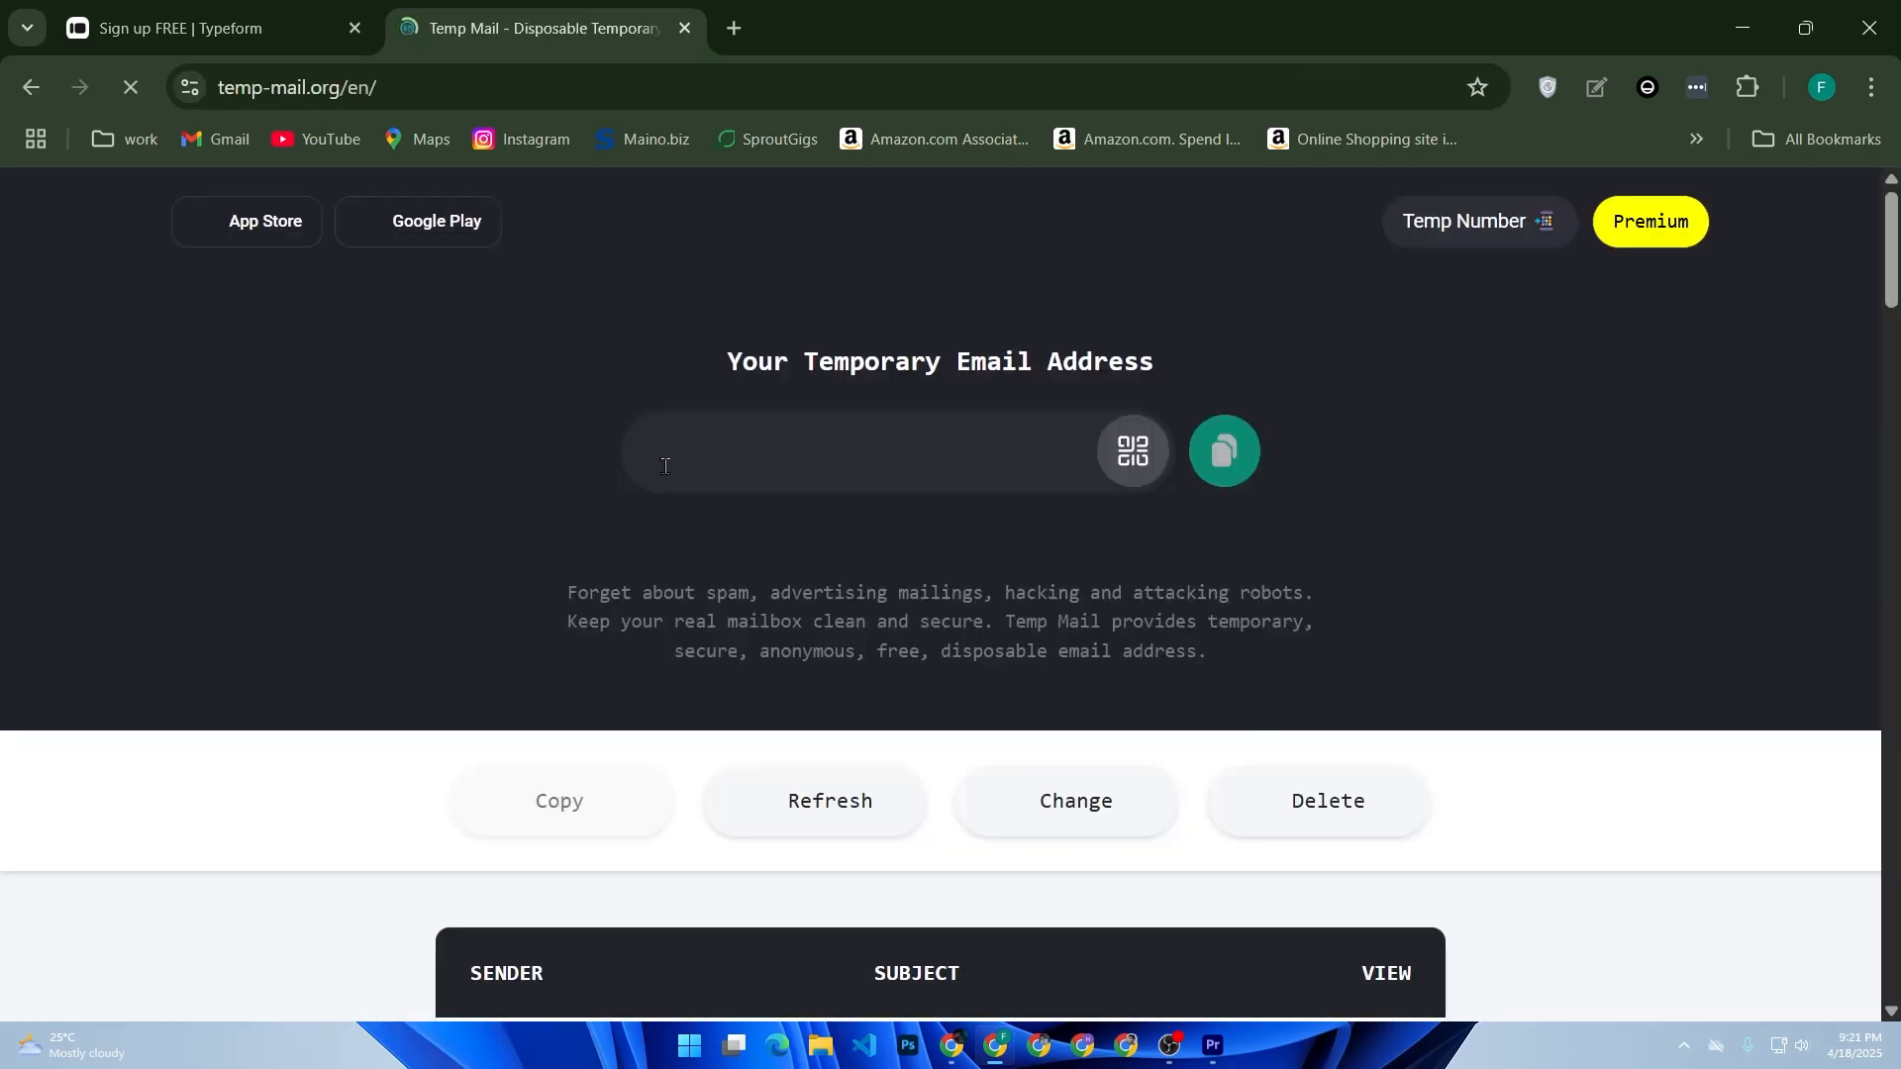
- Back on the Typeform sign-up page, accept all cookies and choose to sign up with email
{"action": "left_click", "coordinate": [190, 29]}
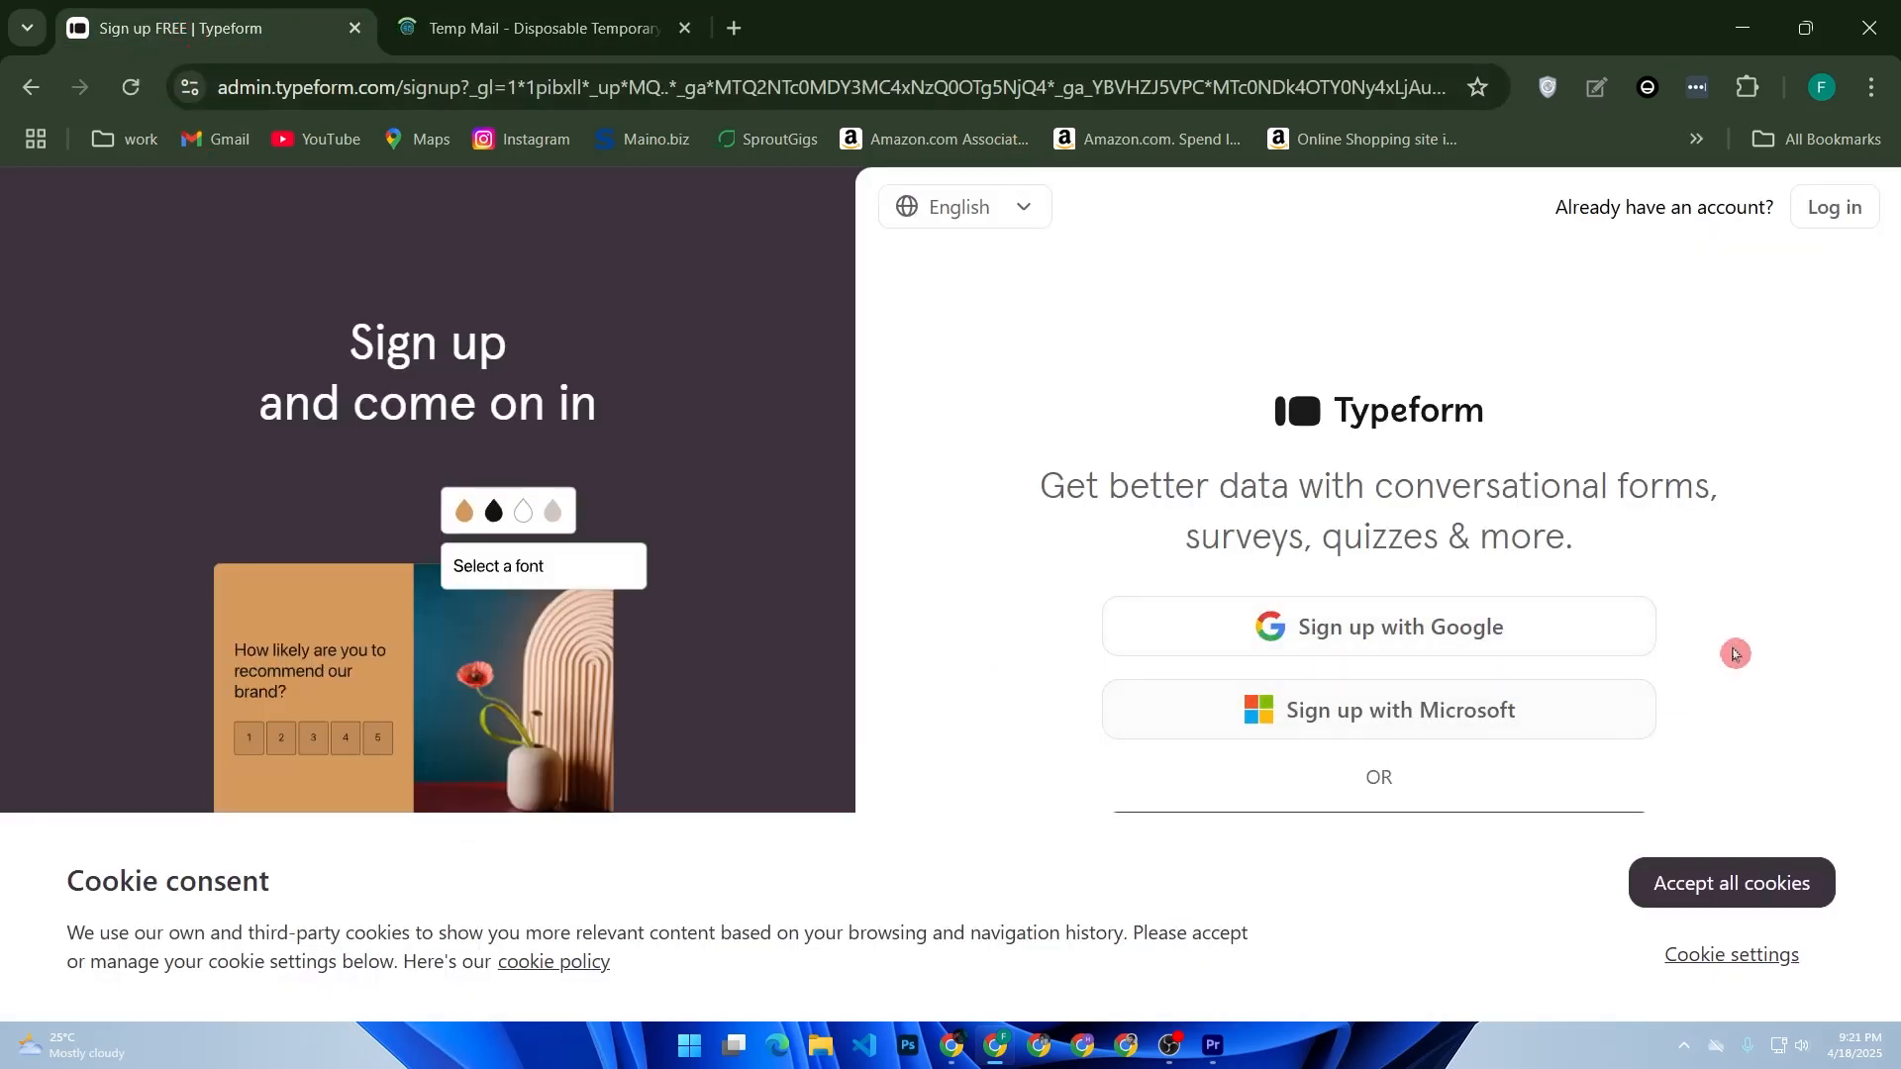
{"action": "left_click", "coordinate": [1723, 883]}
{"action": "left_click", "coordinate": [1417, 846]}
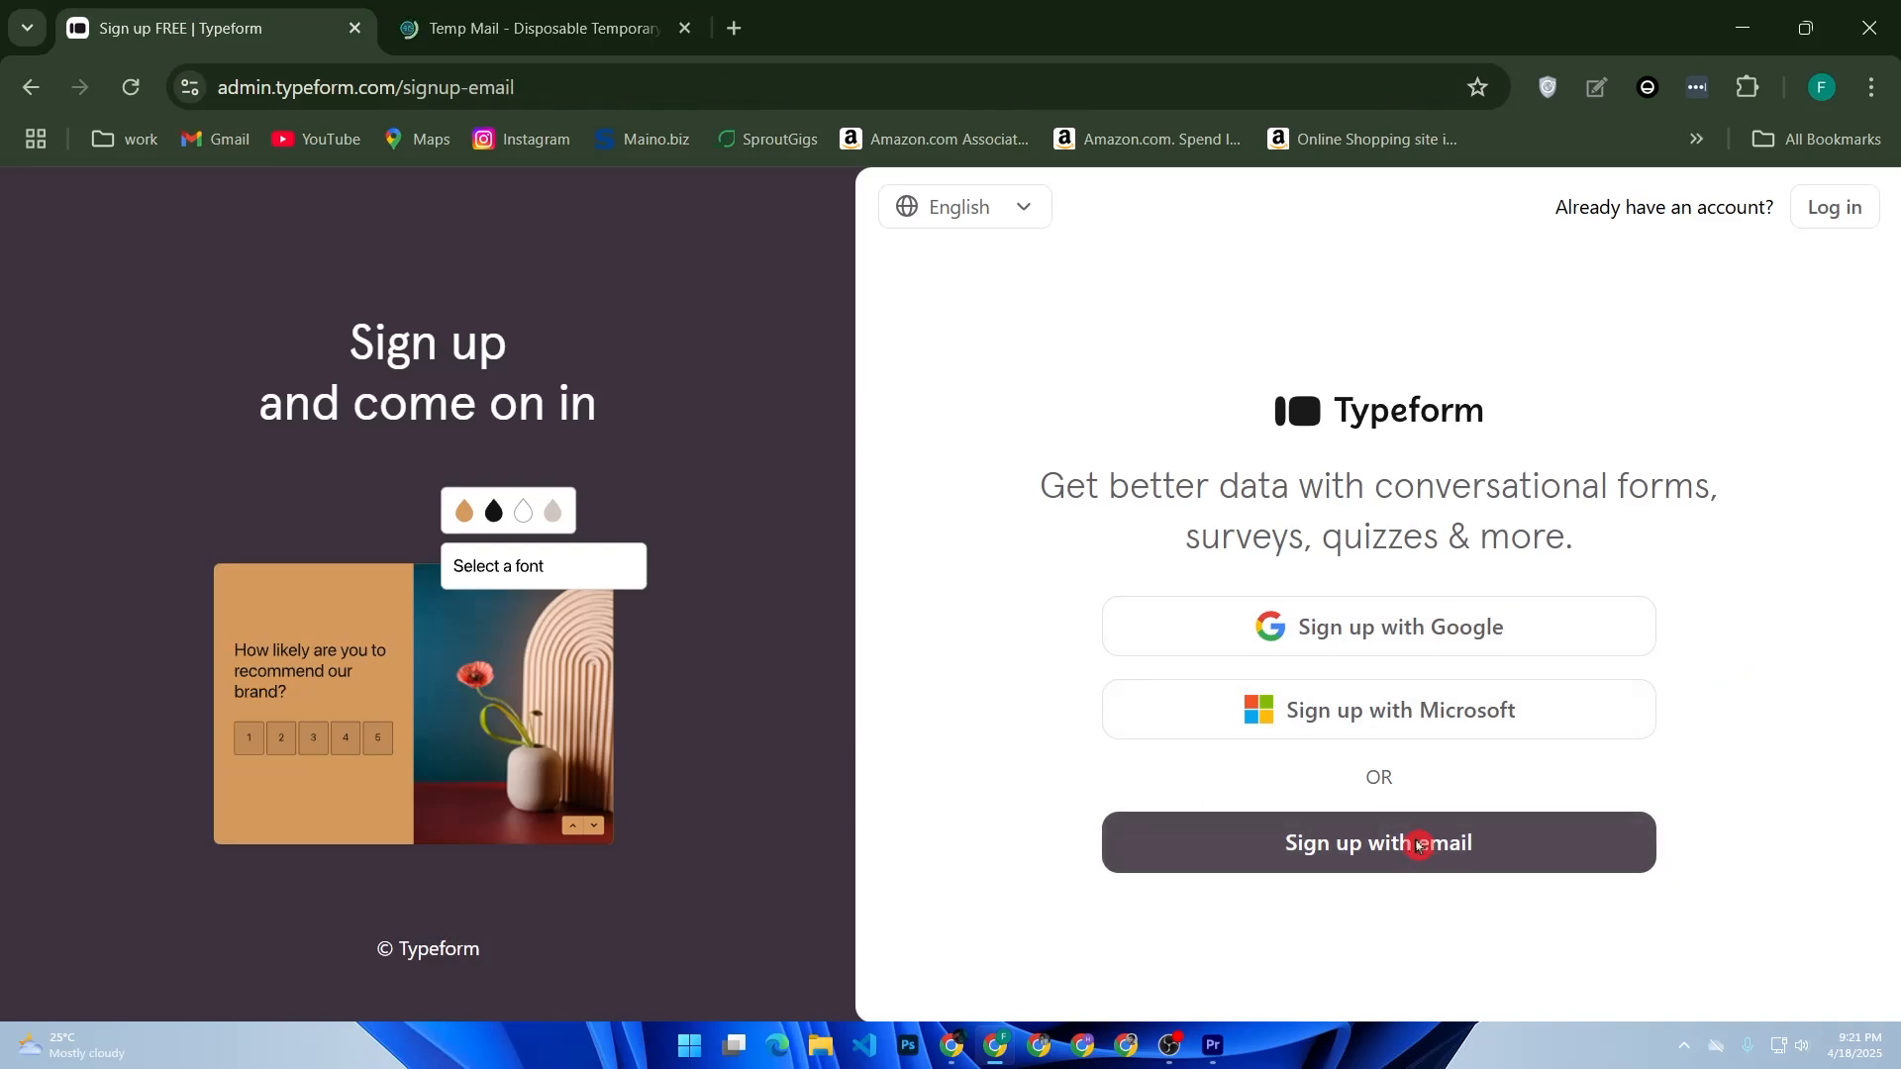
- Copy the temporary email address shown on Temp Mail
{"action": "left_click", "coordinate": [614, 8]}
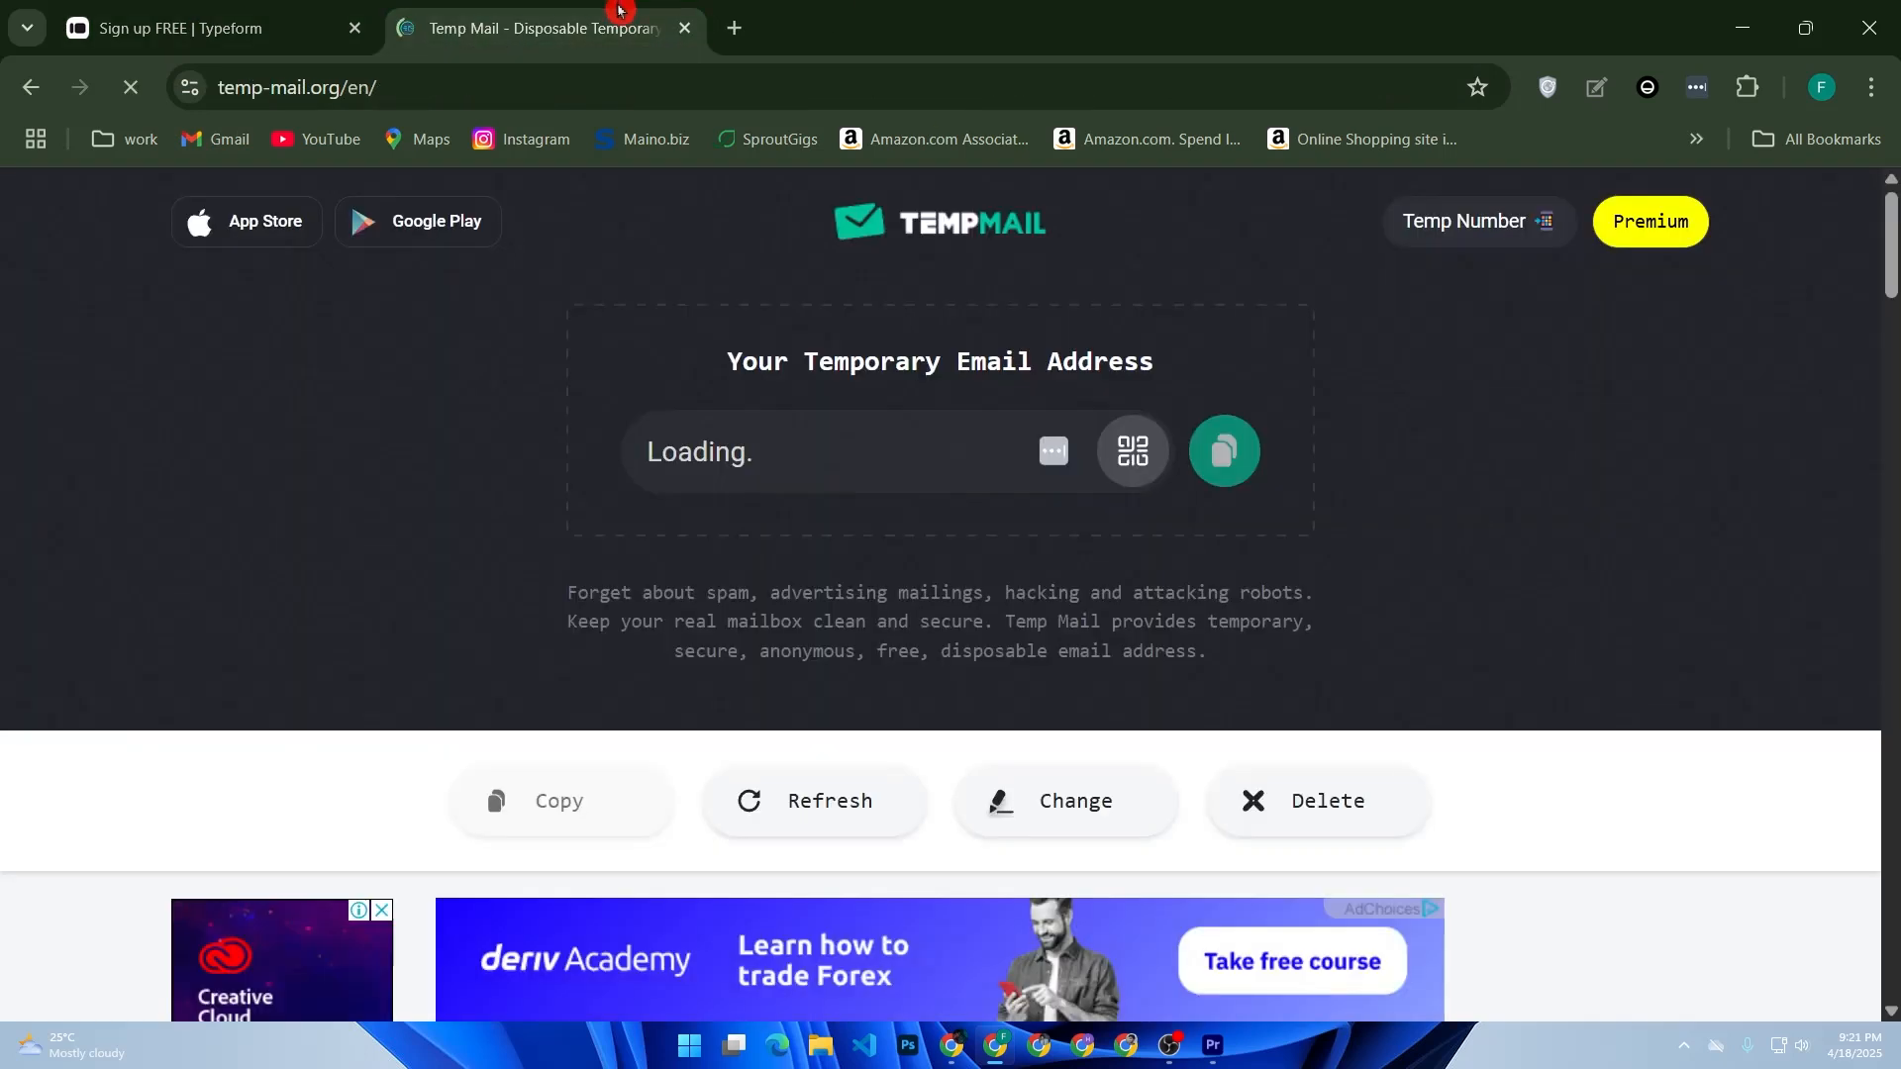
{"action": "left_click", "coordinate": [275, 8]}
{"action": "left_click", "coordinate": [563, 6]}
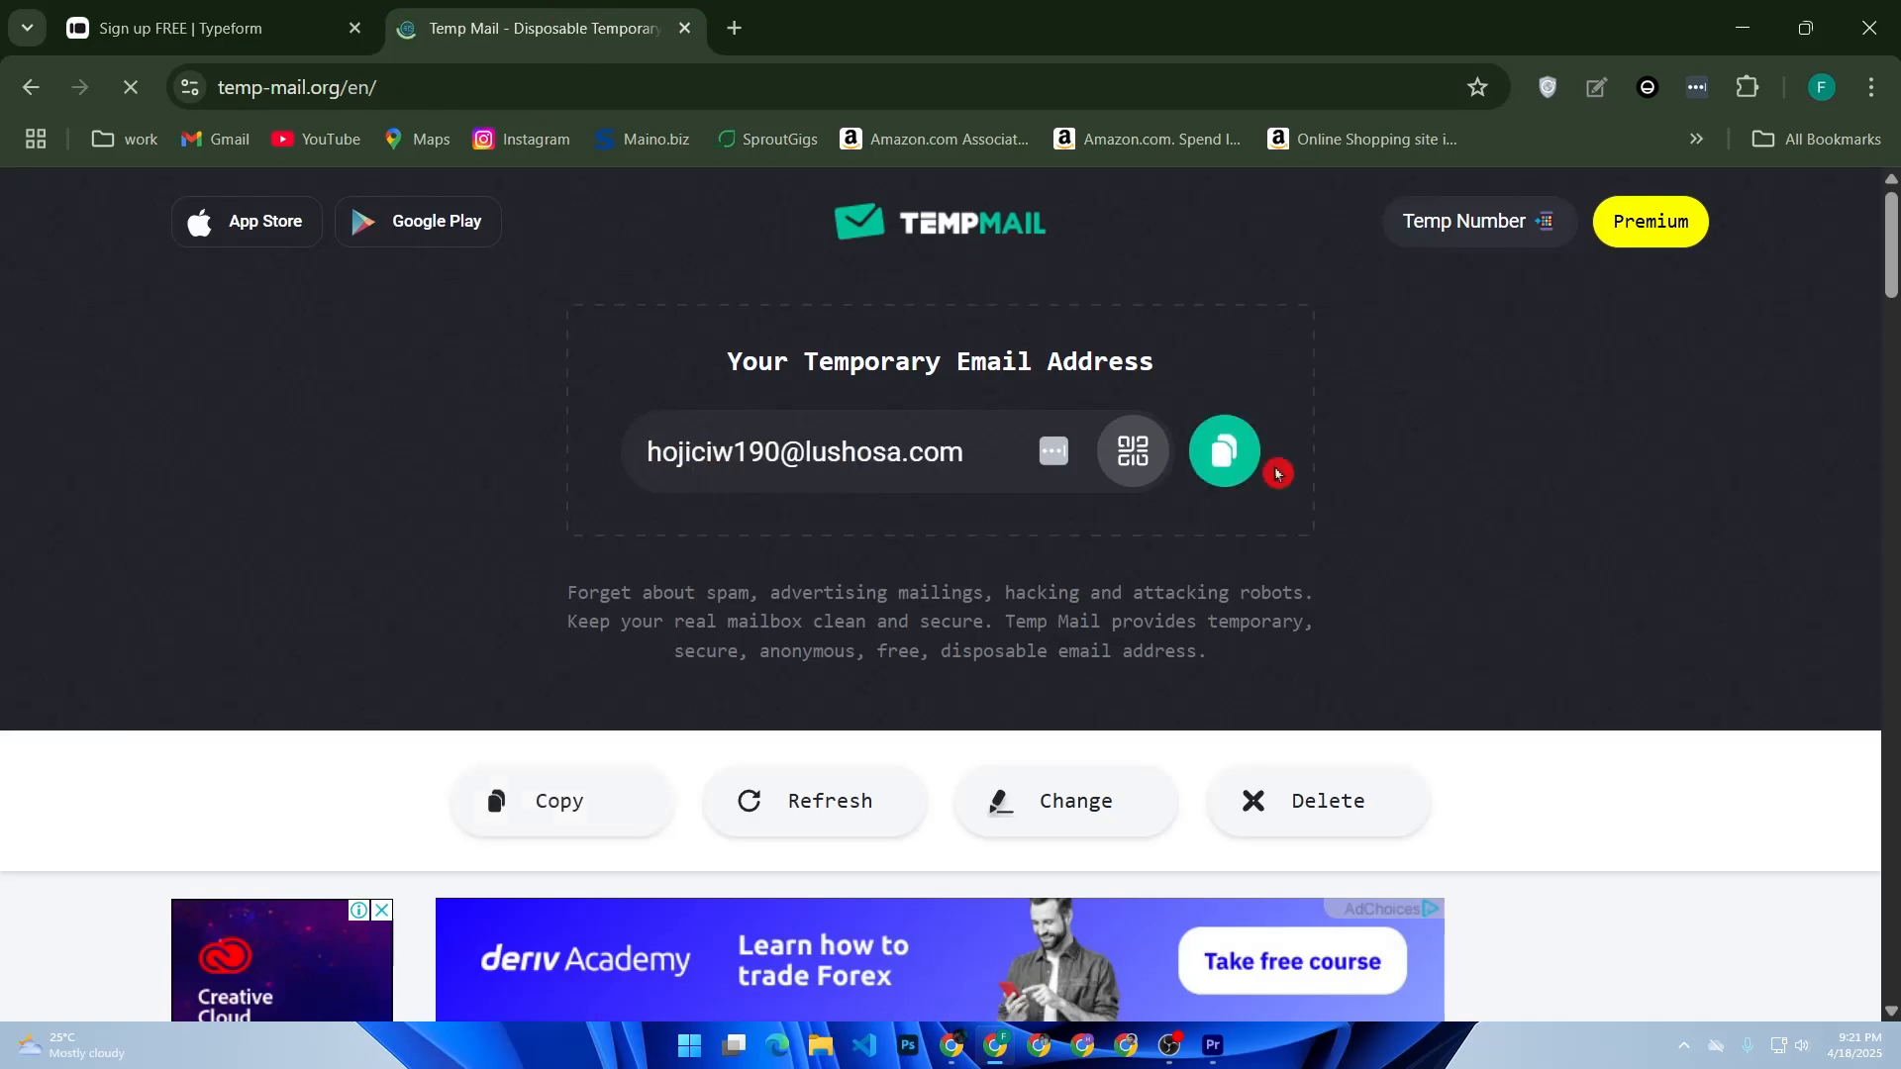
{"action": "left_click", "coordinate": [1249, 464]}
- Fill the Typeform sign-up form with the copied email and the suggested strong password, accept the terms, and create the account
{"action": "left_click", "coordinate": [144, 8]}
{"action": "left_click", "coordinate": [1213, 526]}
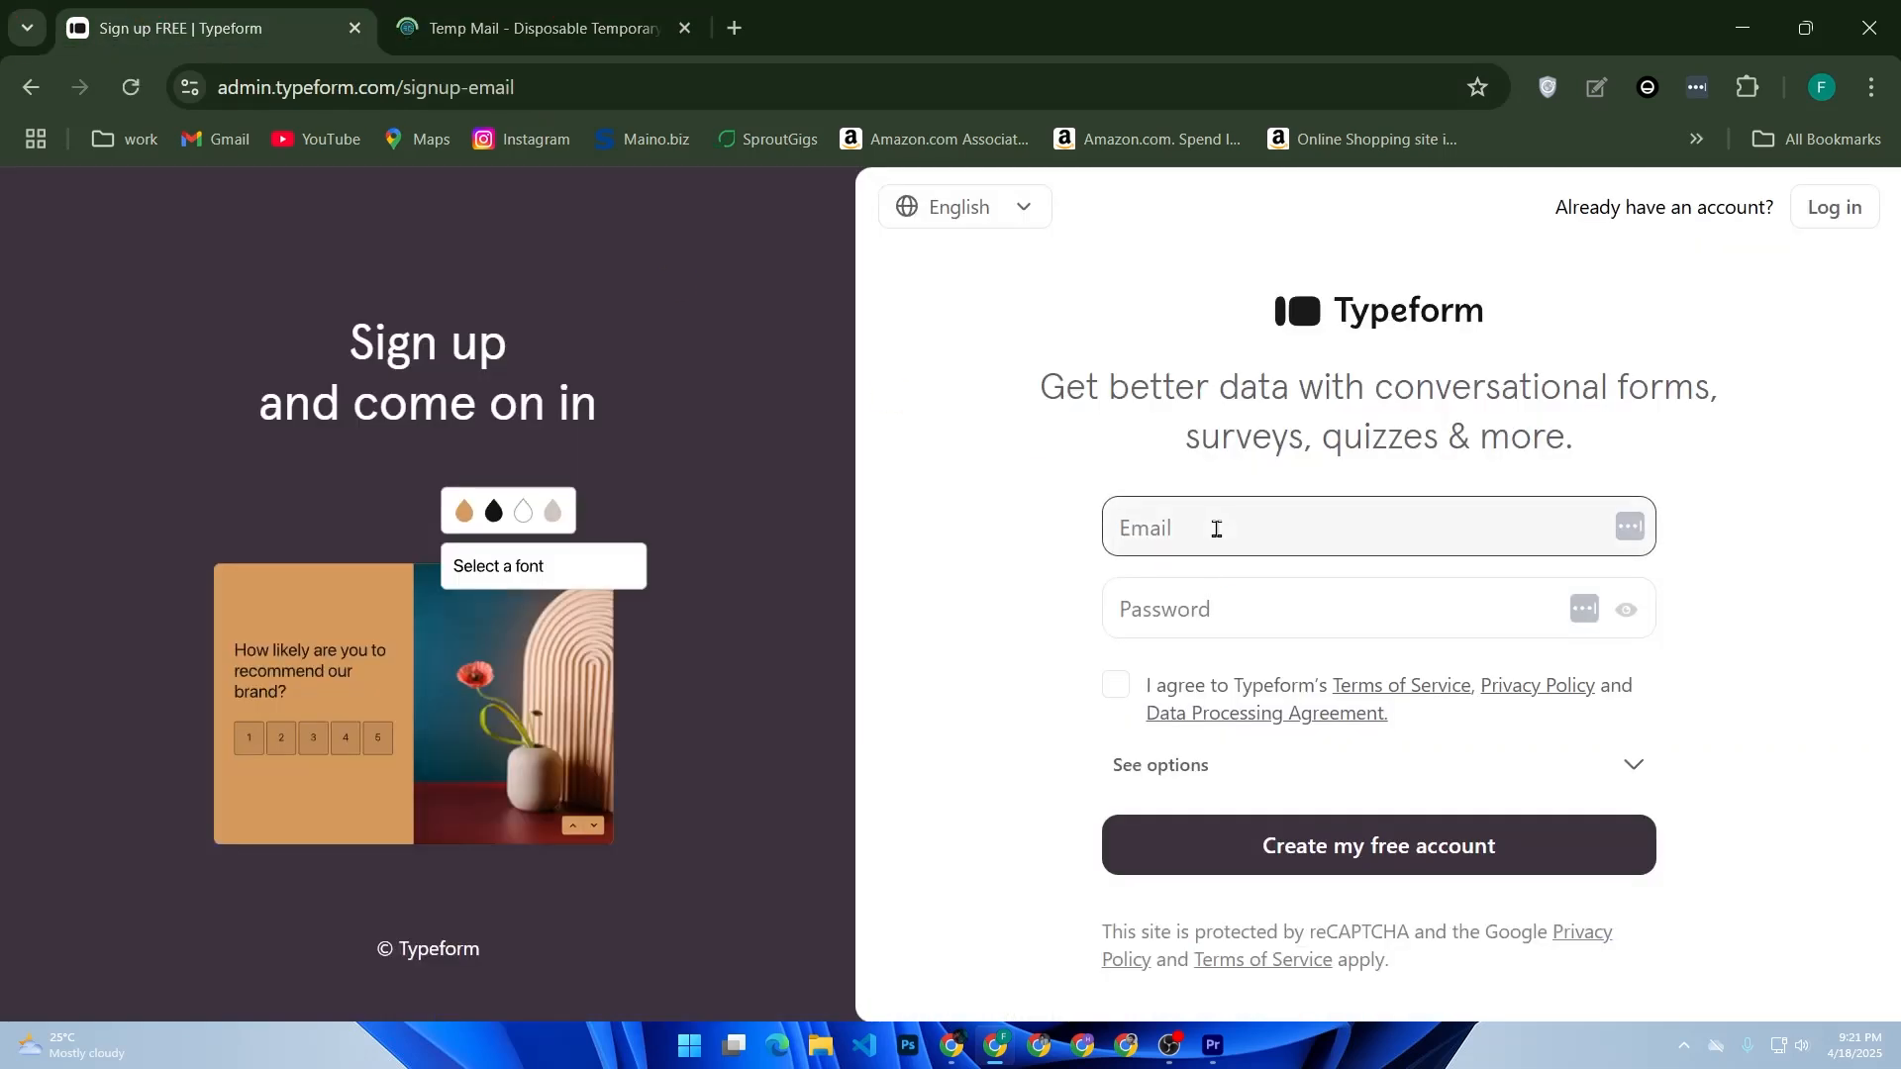
{"action": "key", "text": "ctrl+v"}
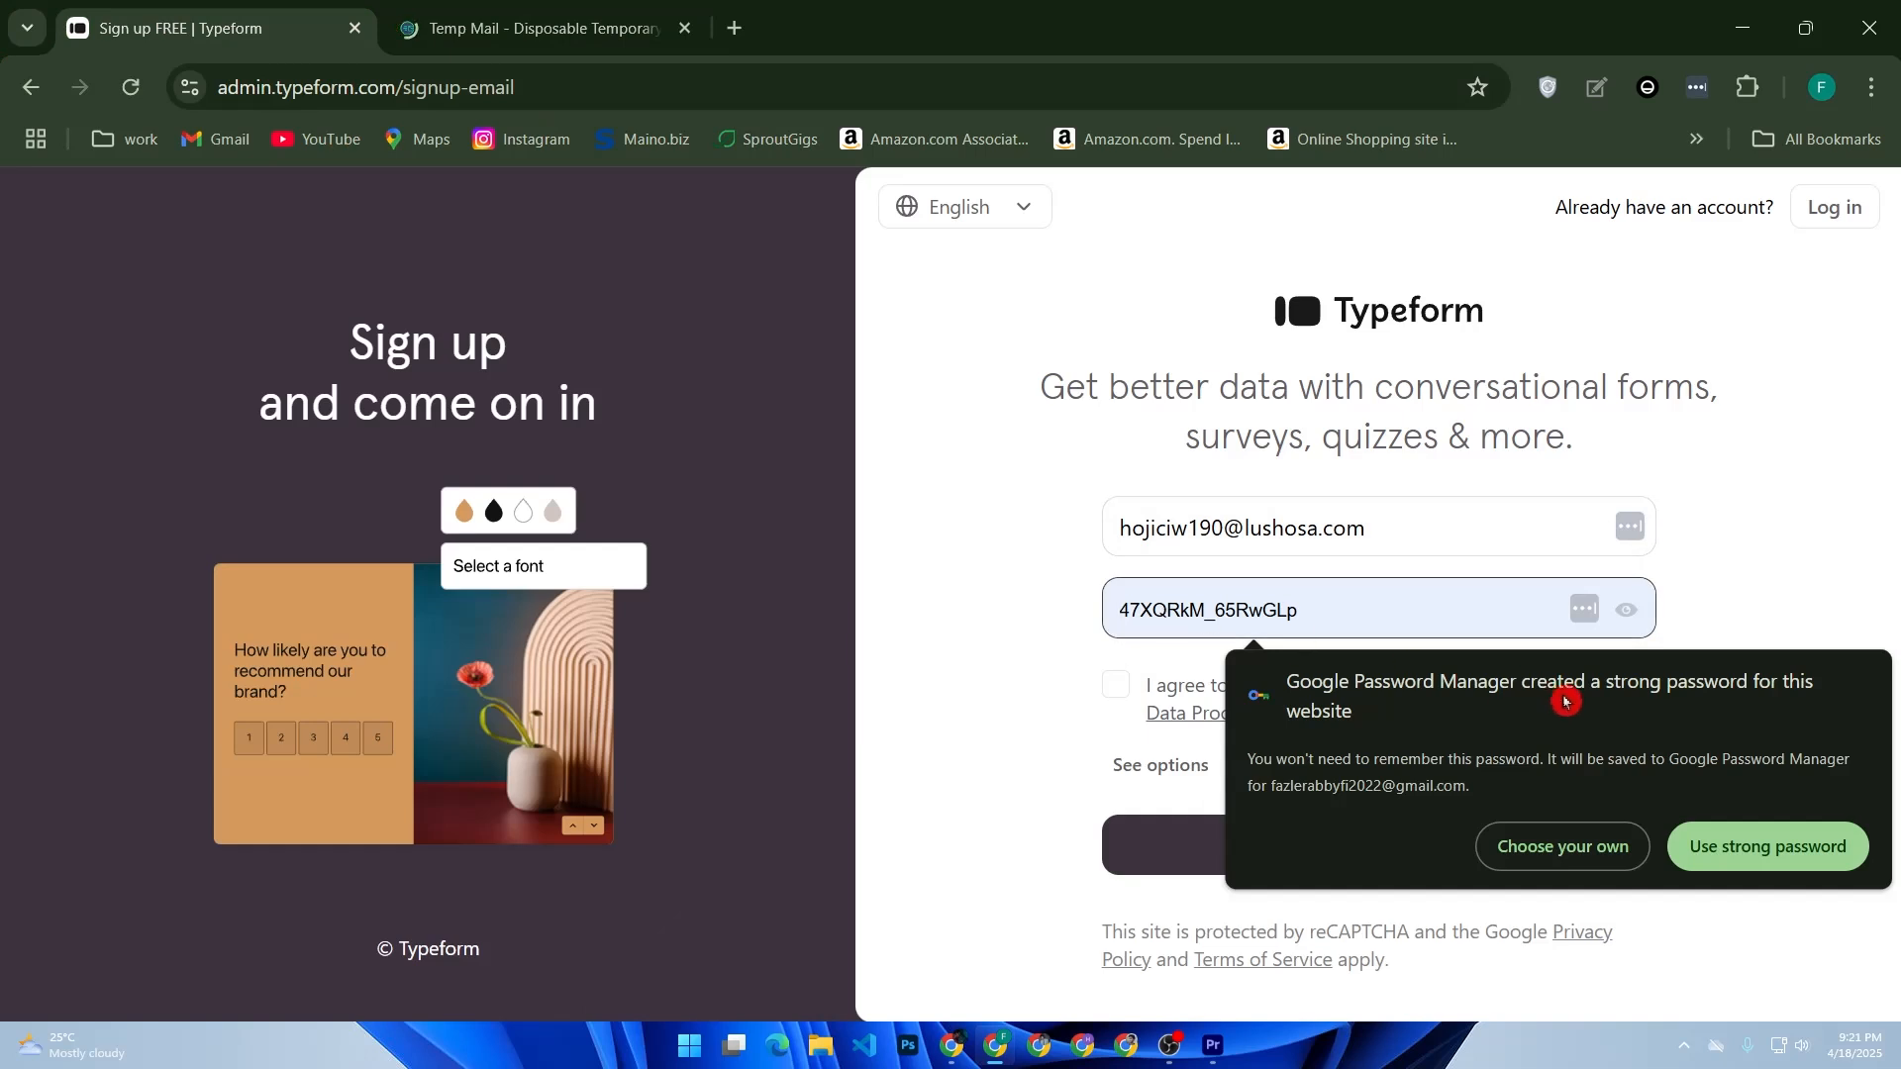
{"action": "left_click", "coordinate": [1771, 849]}
{"action": "left_click", "coordinate": [1119, 695]}
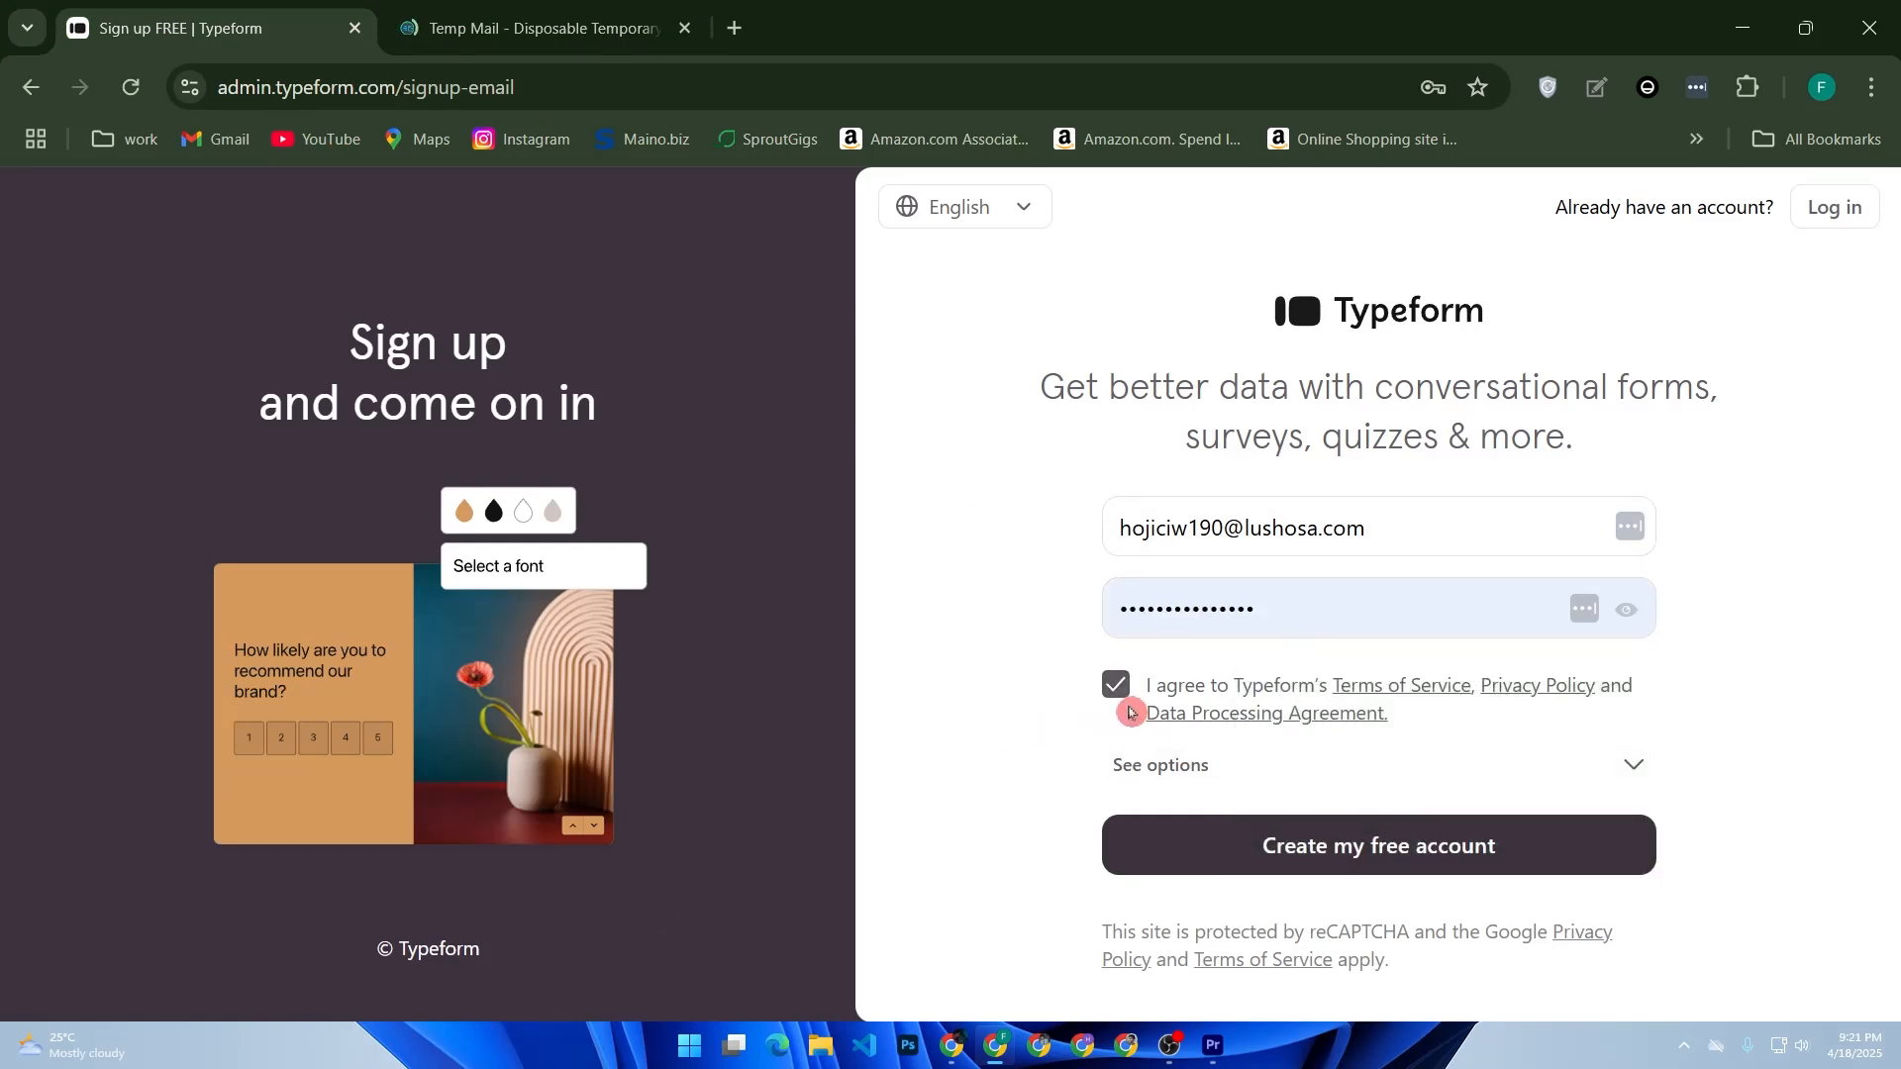
{"action": "left_click", "coordinate": [1218, 849]}
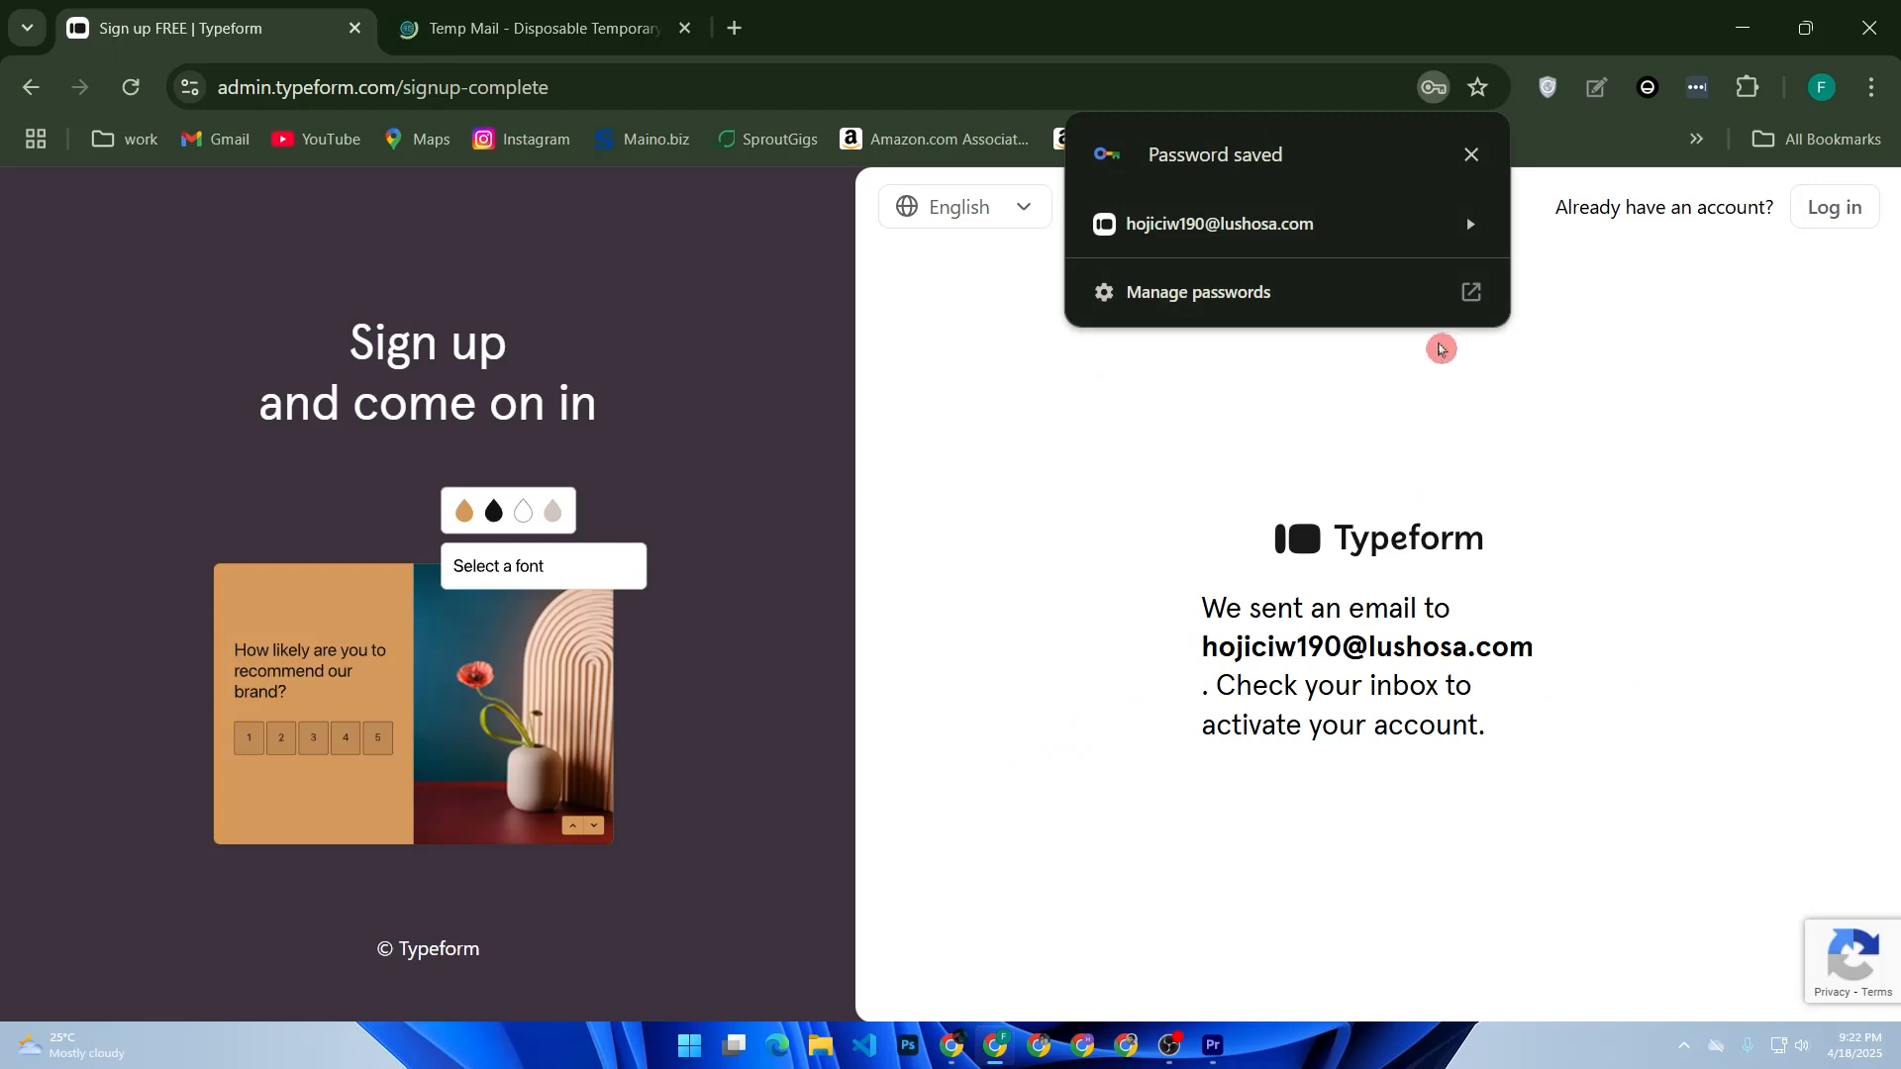
- Check the Temp Mail inbox for Typeform's activation email
{"action": "left_click", "coordinate": [1471, 155]}
{"action": "left_click", "coordinate": [546, 23]}
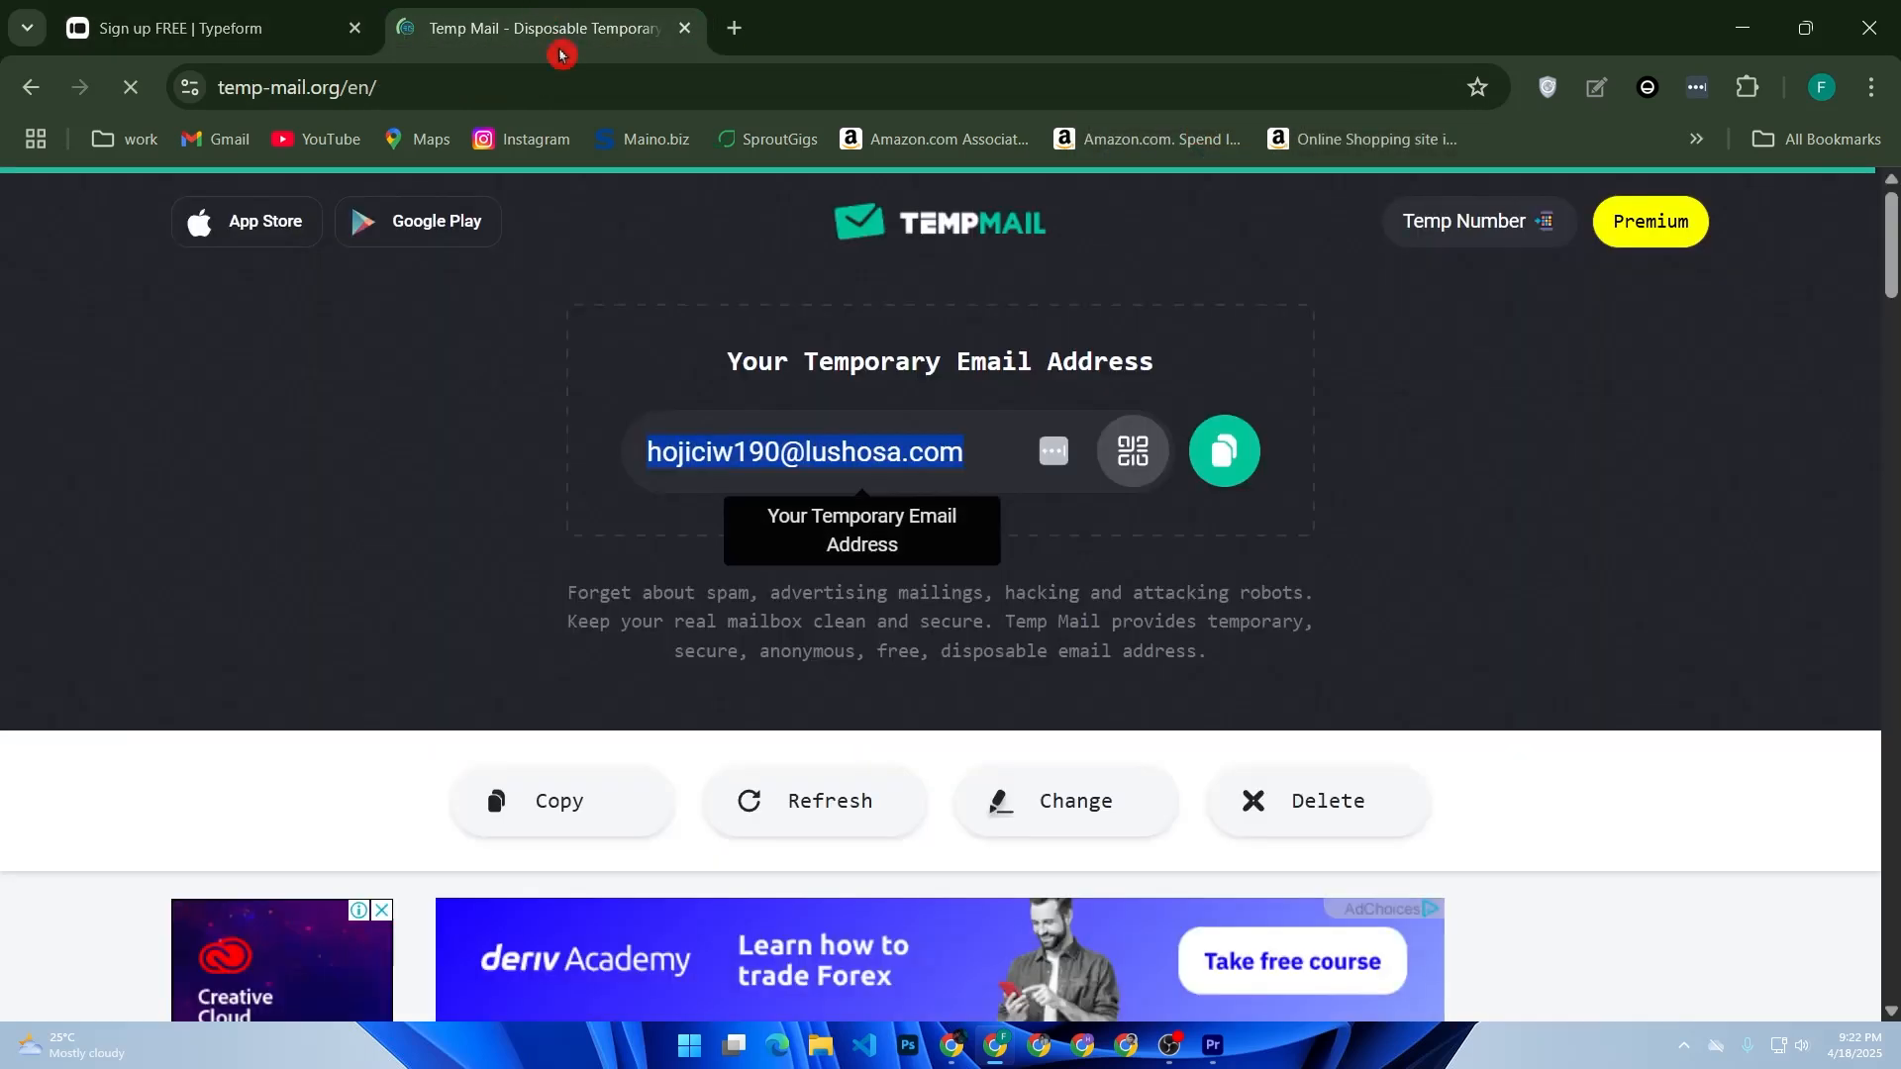
{"action": "scroll", "coordinate": [838, 547], "scroll_direction": "down", "scroll_amount": 6}
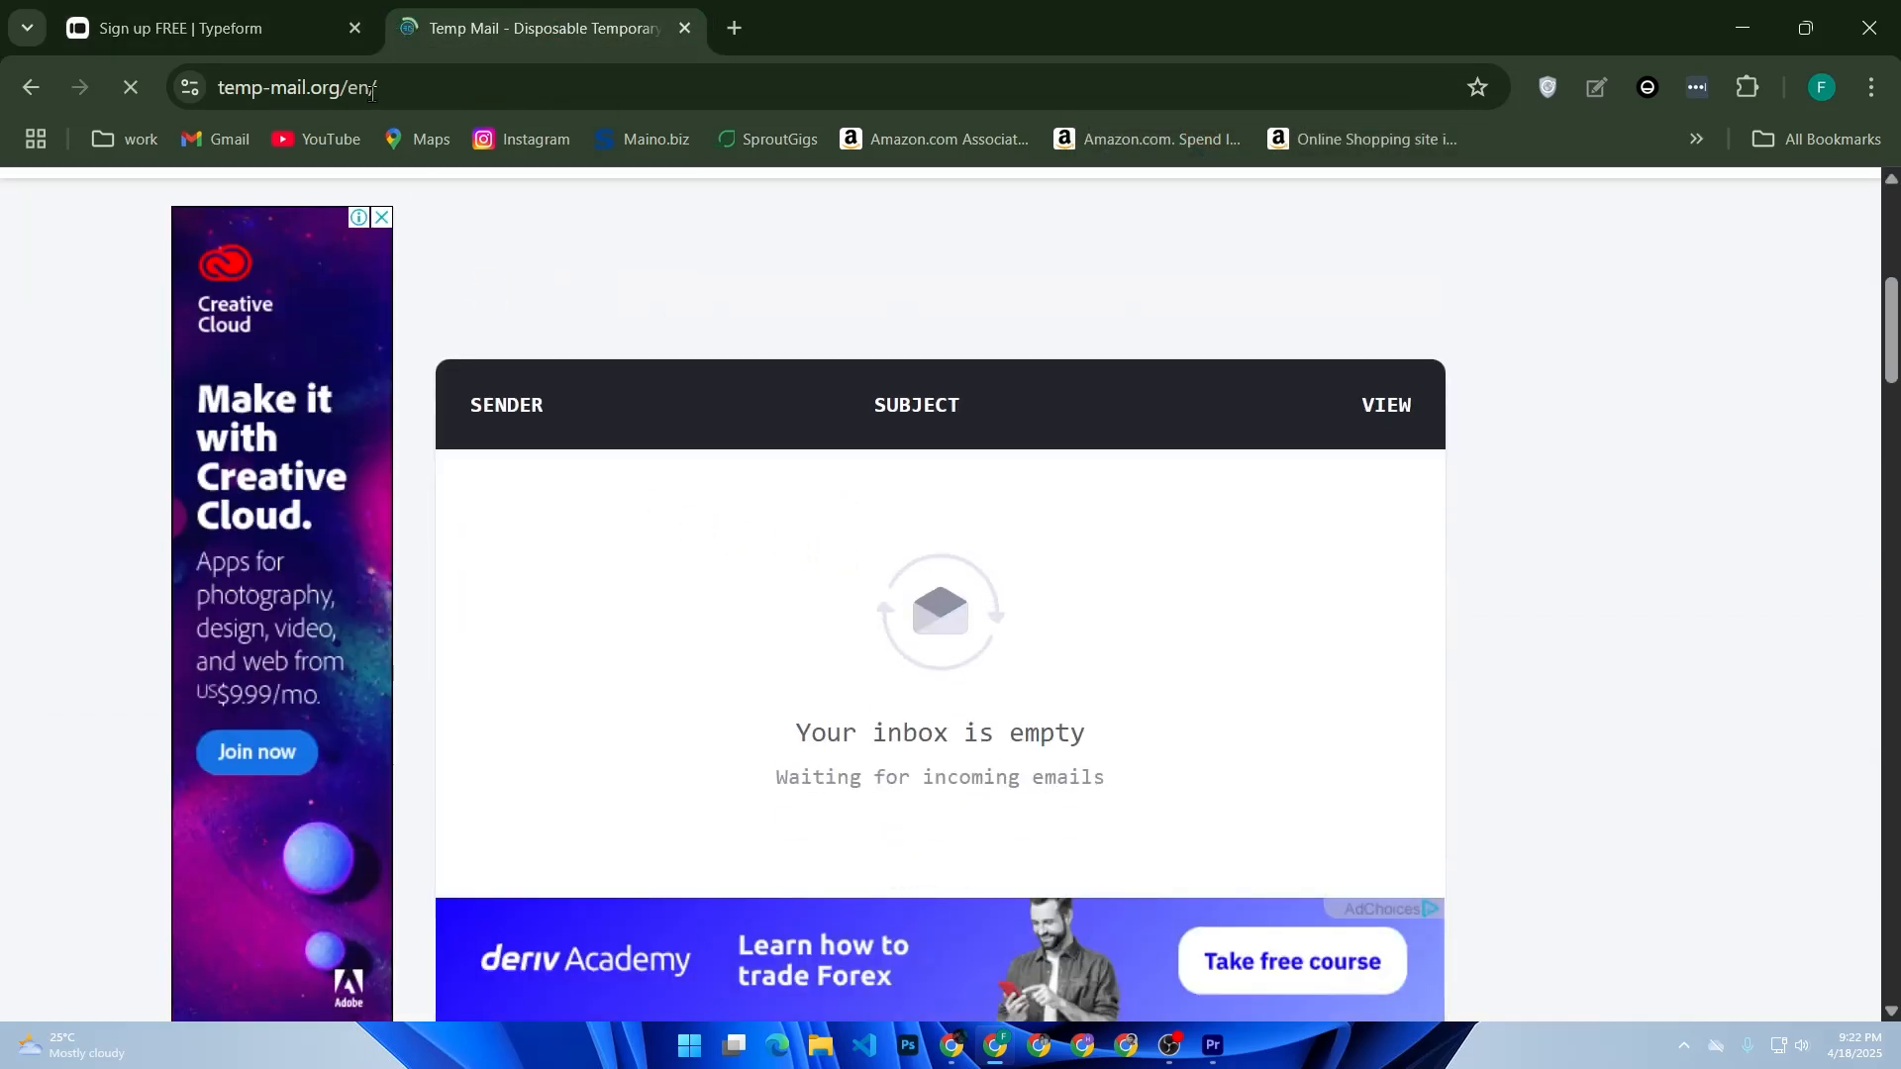
{"action": "left_click", "coordinate": [305, 5]}
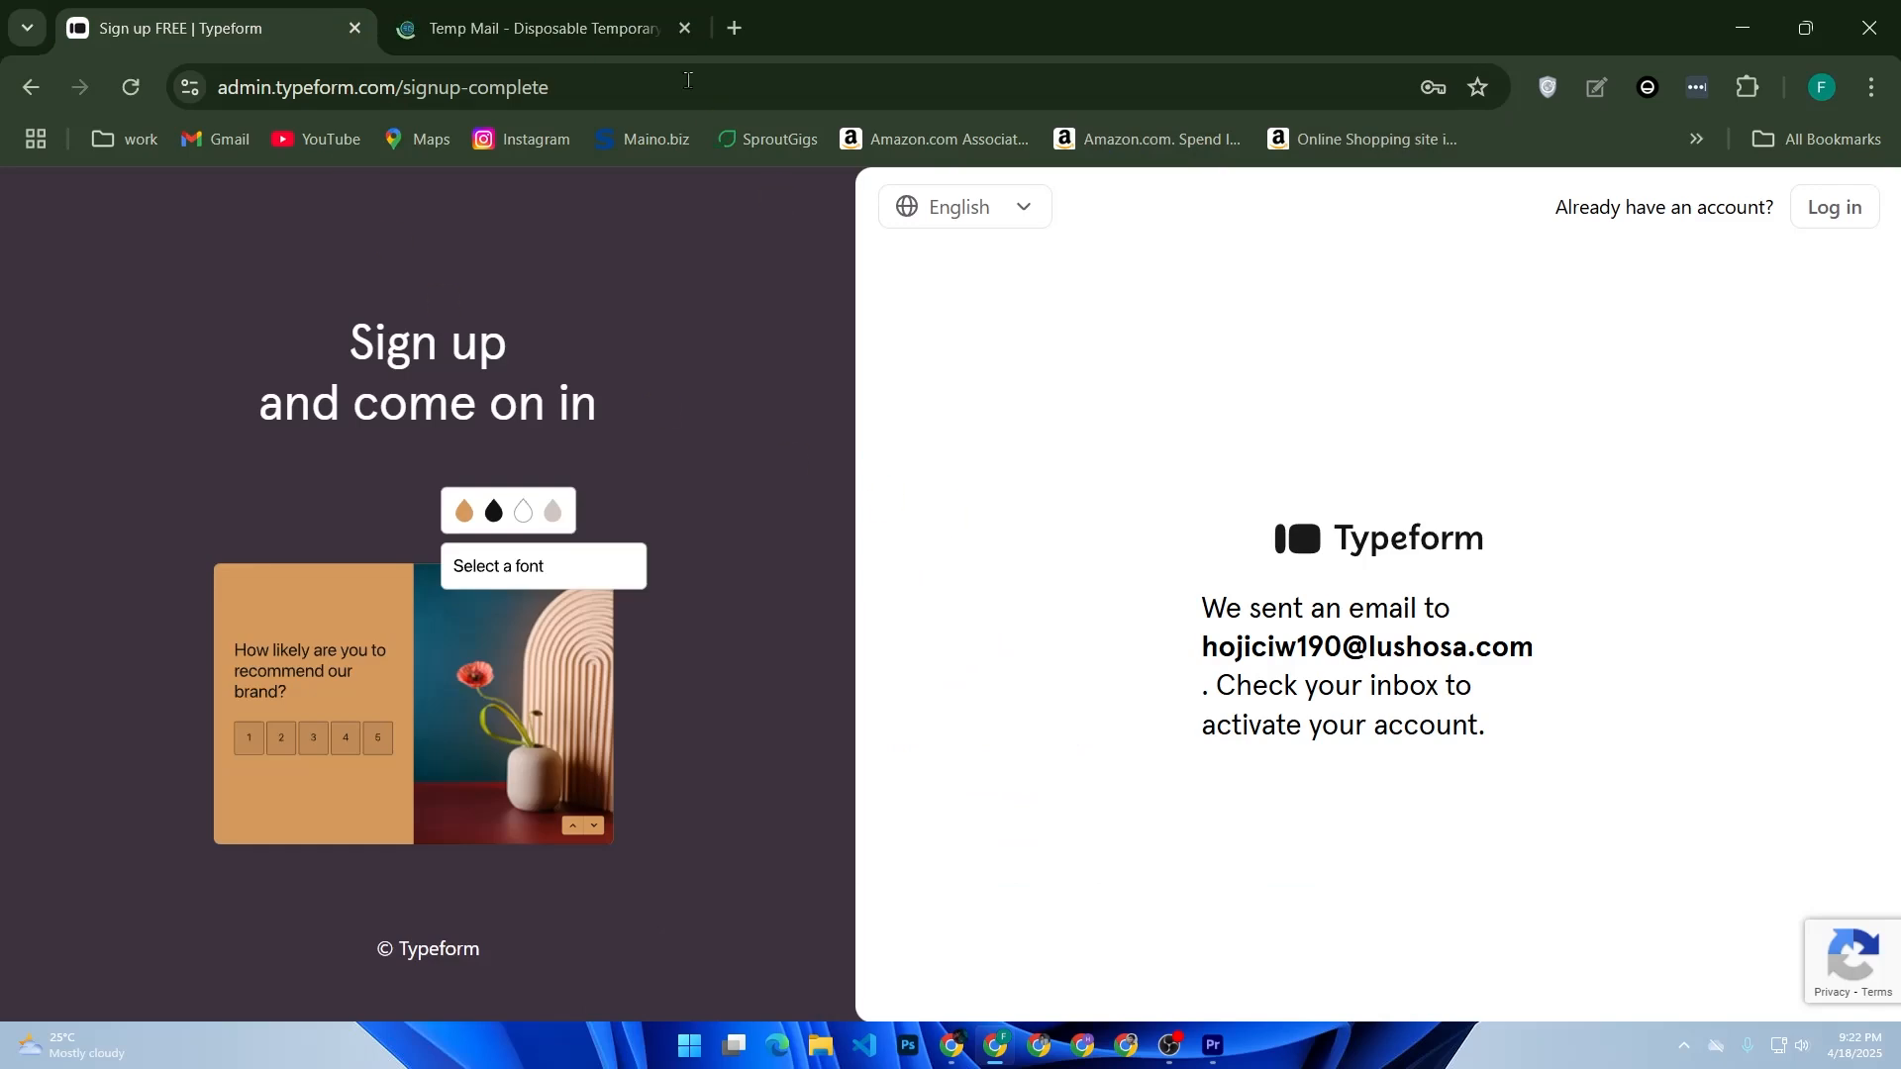
{"action": "left_click", "coordinate": [634, 30]}
- Open the Typeform email and activate the account from it
{"action": "left_click", "coordinate": [690, 506]}
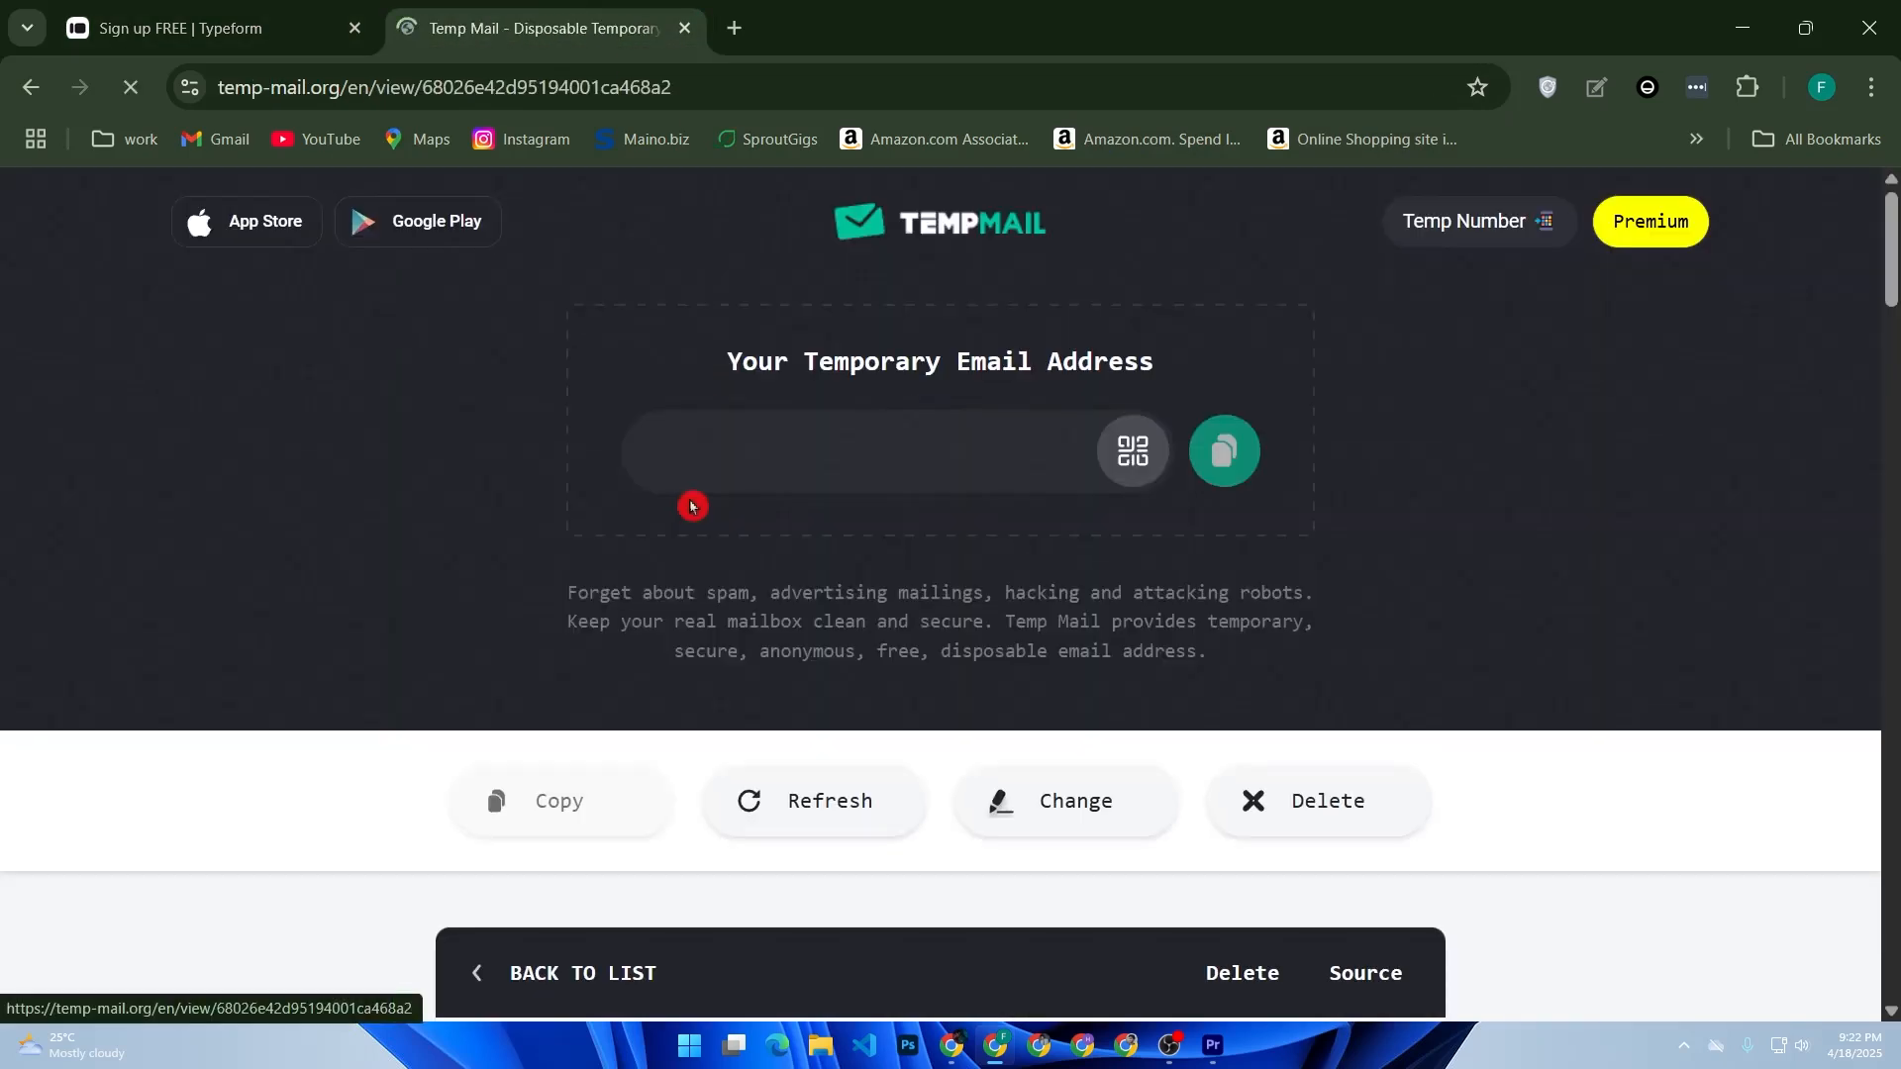
{"action": "scroll", "coordinate": [960, 540], "scroll_direction": "down", "scroll_amount": 10}
{"action": "scroll", "coordinate": [951, 546], "scroll_direction": "down", "scroll_amount": 3}
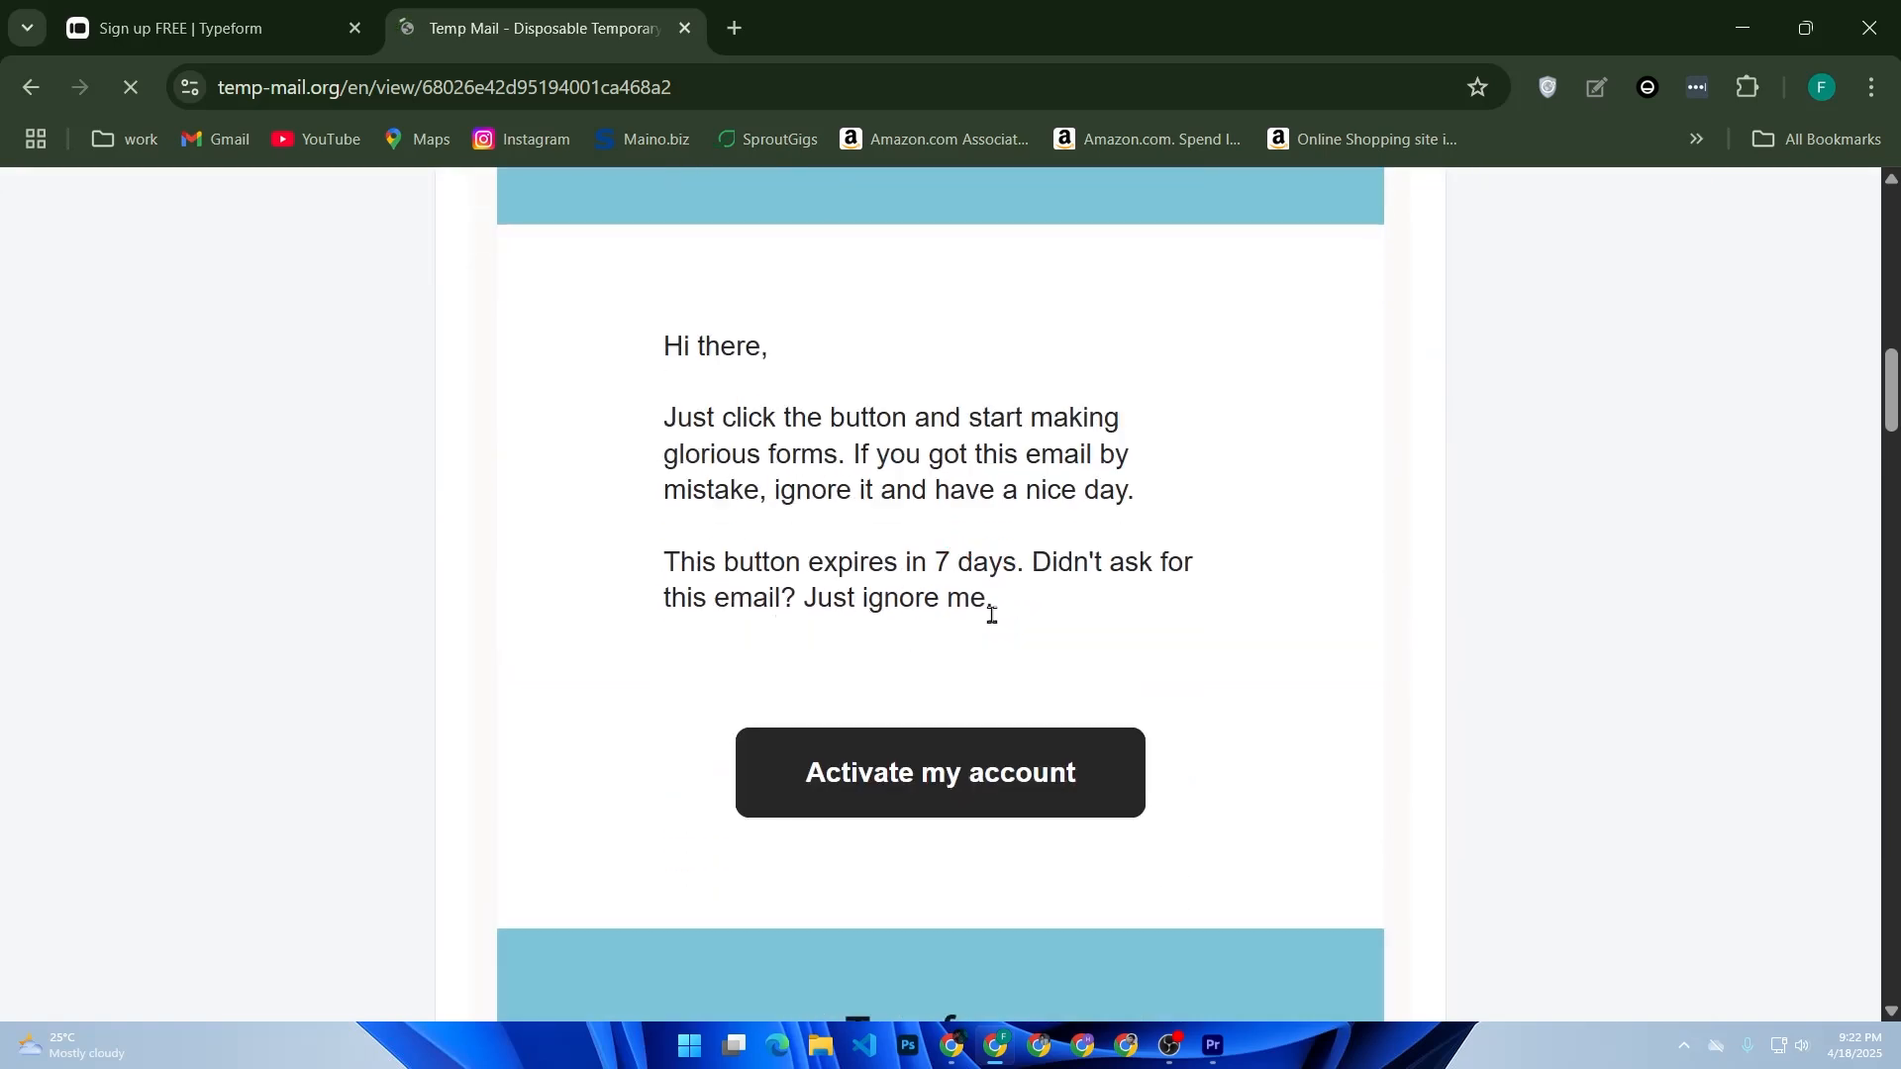
{"action": "left_click", "coordinate": [954, 809]}
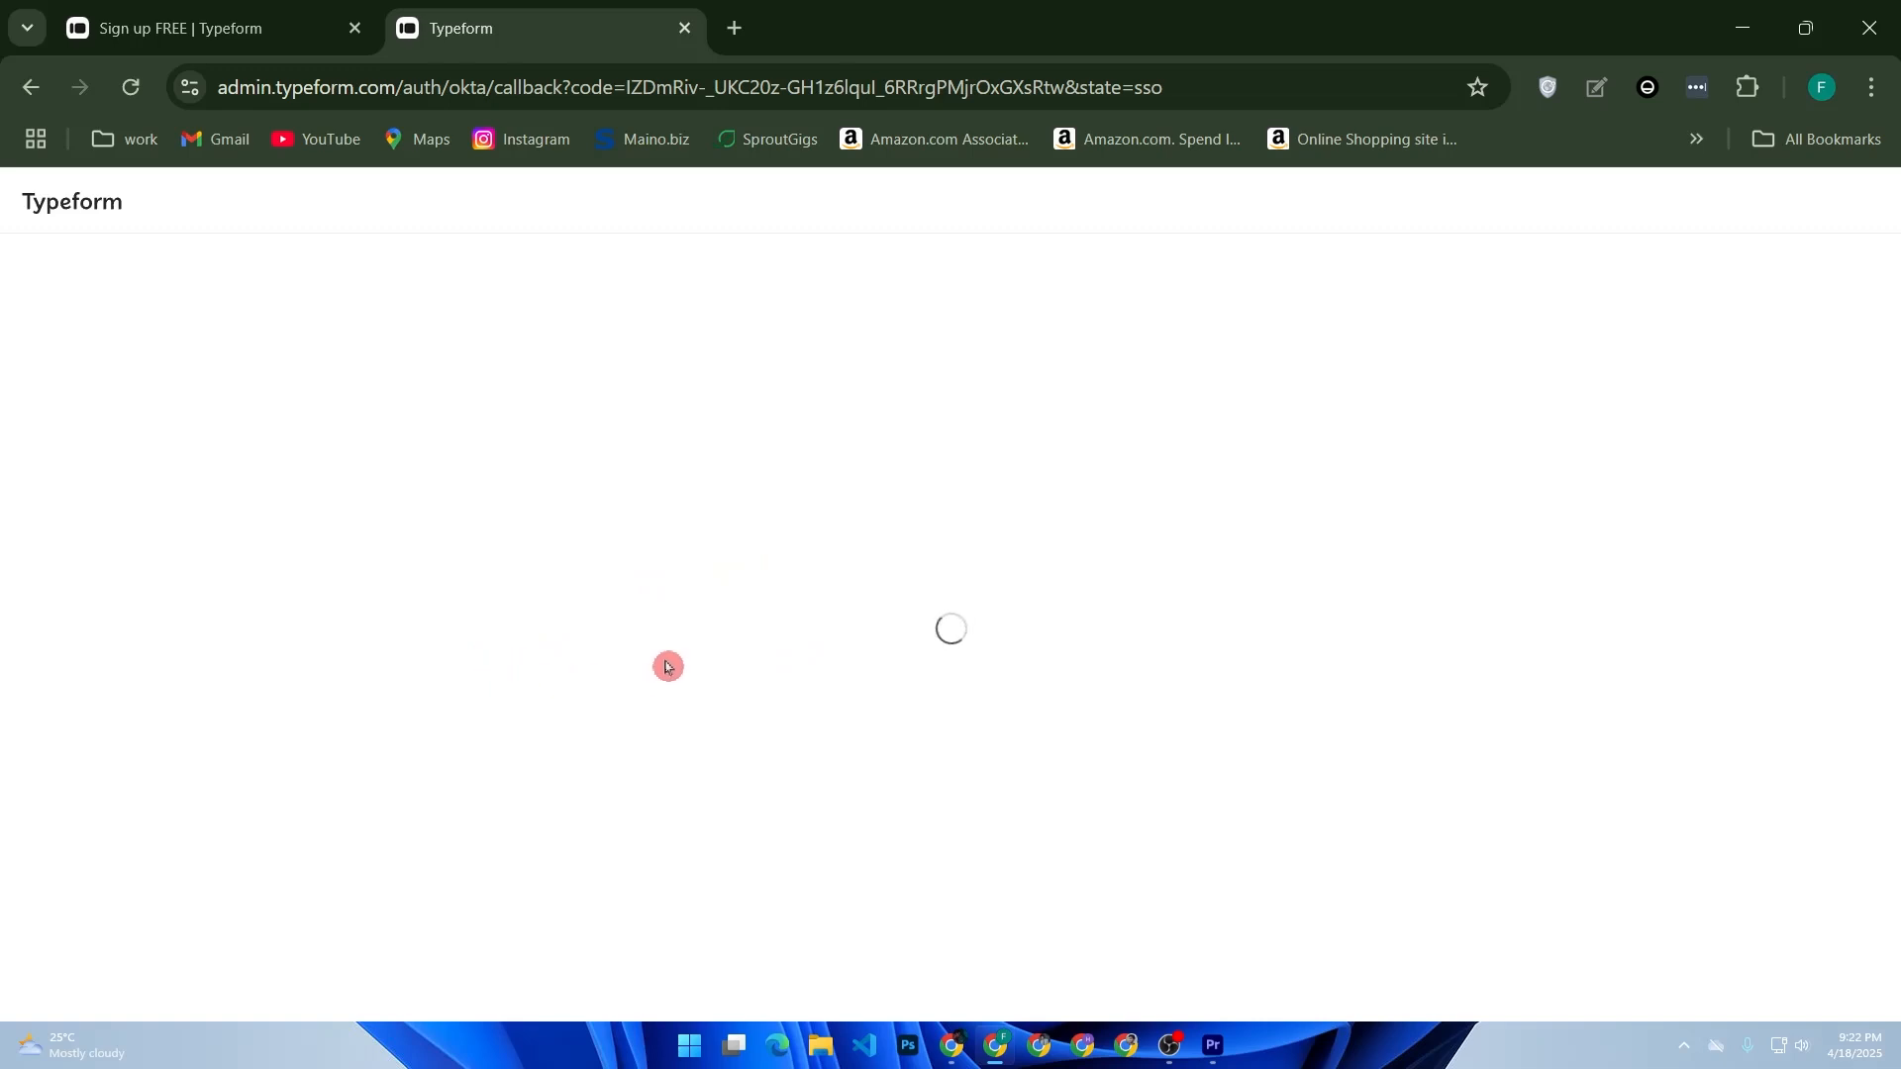
- Enter the user's first and last name in the onboarding form and continue
{"action": "left_click", "coordinate": [327, 21]}
{"action": "left_click", "coordinate": [473, 26]}
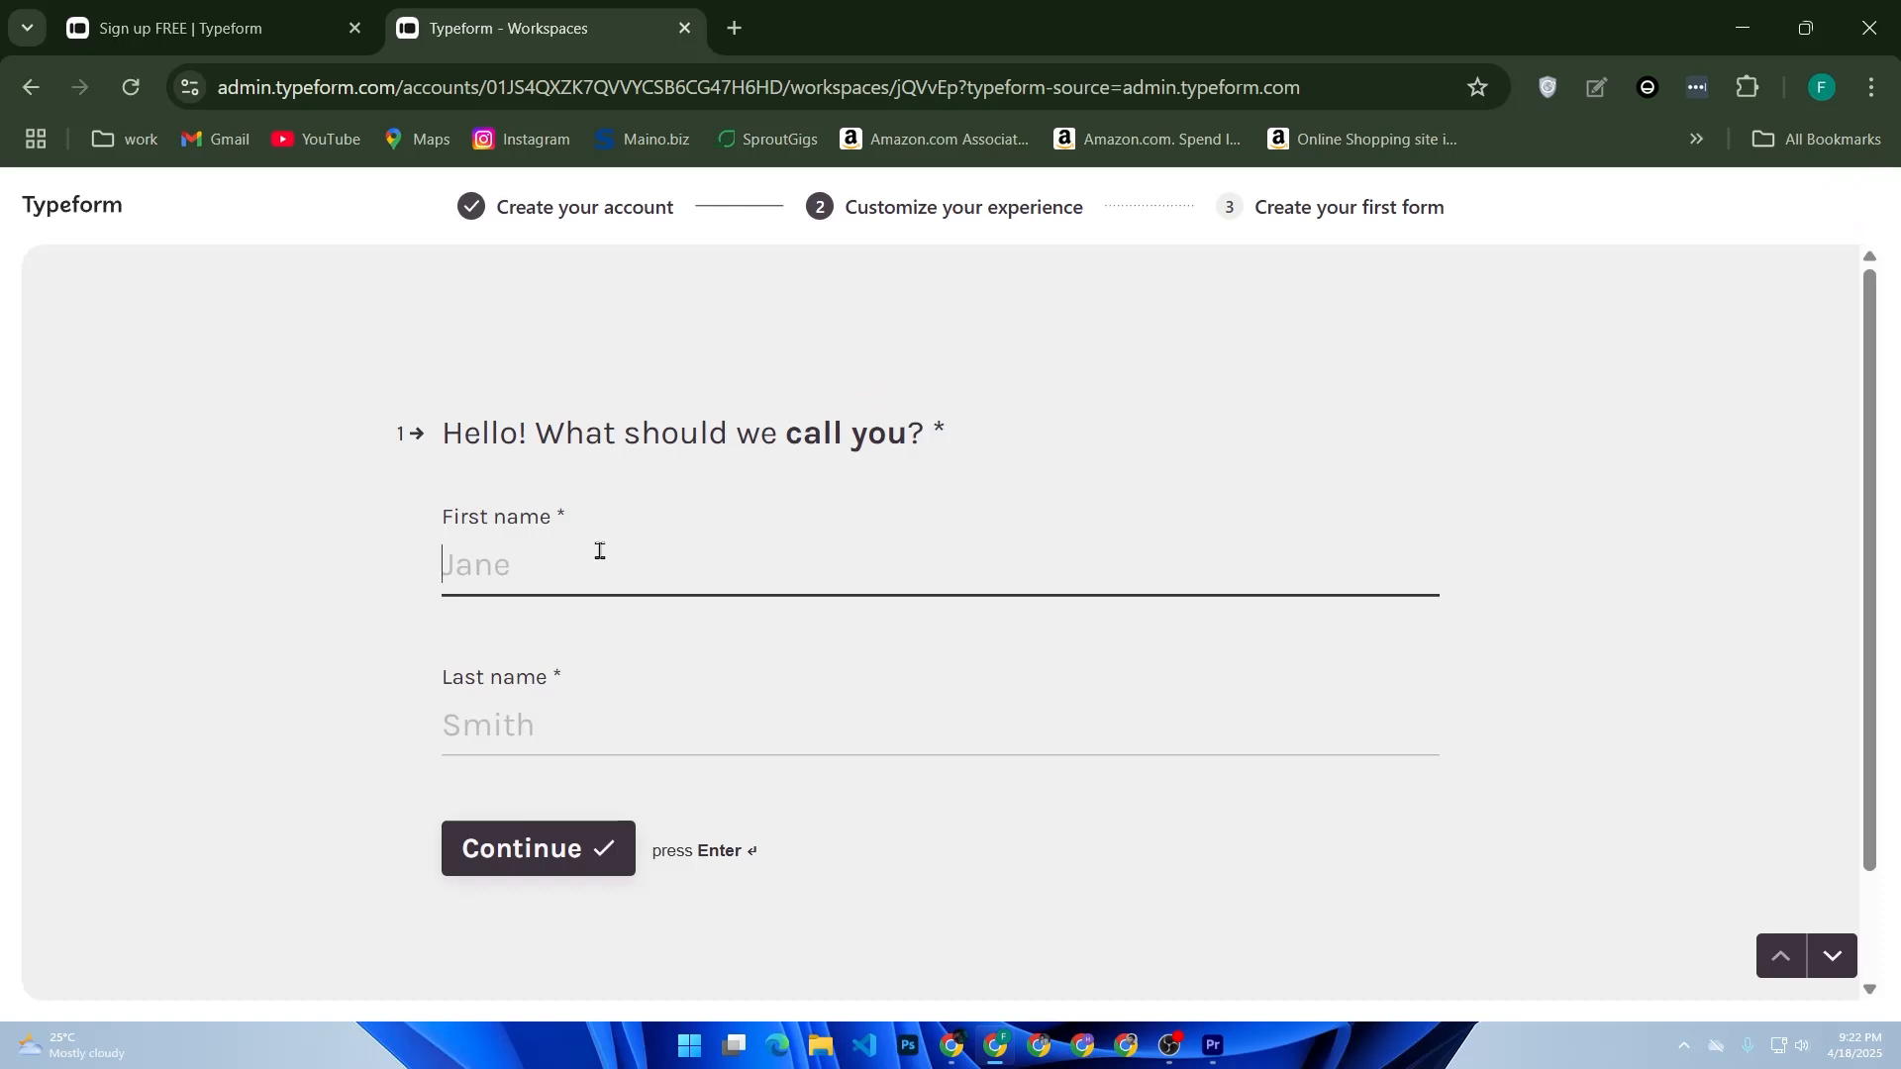
{"action": "left_click", "coordinate": [572, 569]}
{"action": "left_click", "coordinate": [636, 627]}
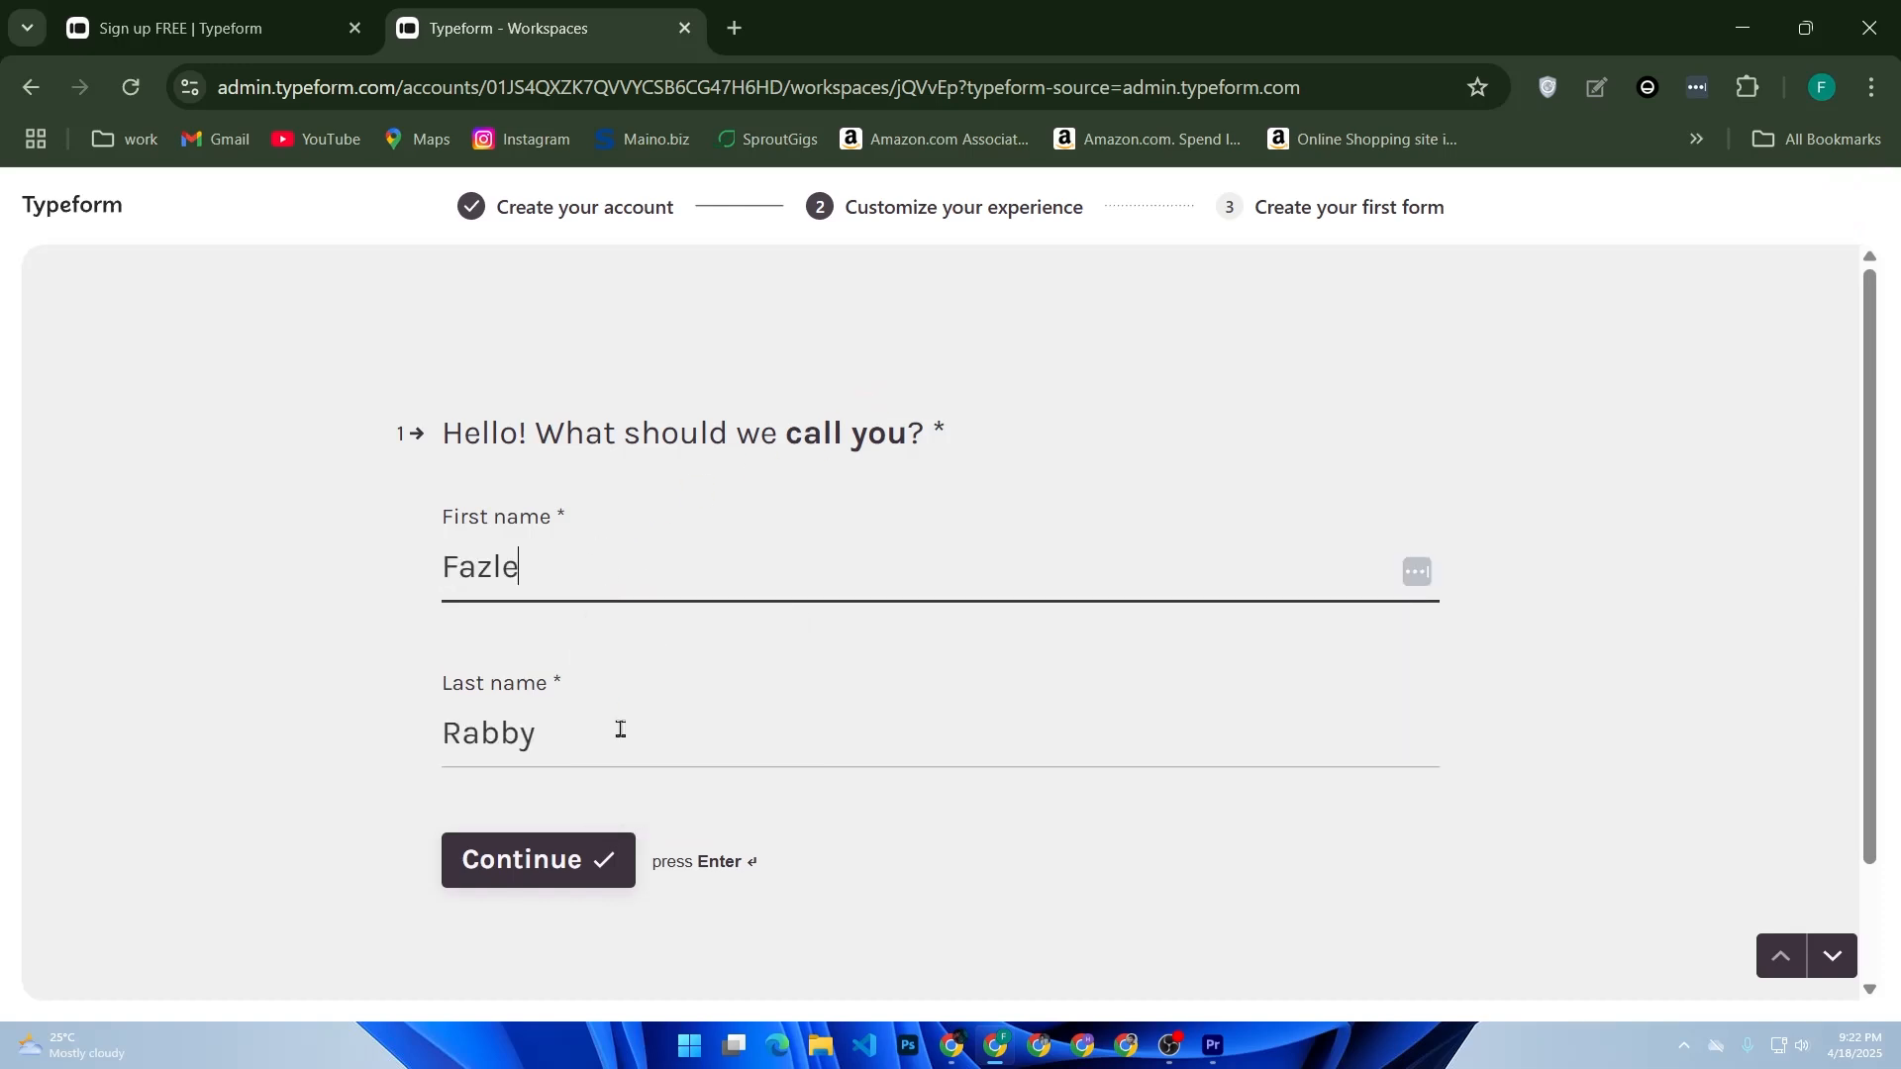
{"action": "left_click", "coordinate": [565, 869]}
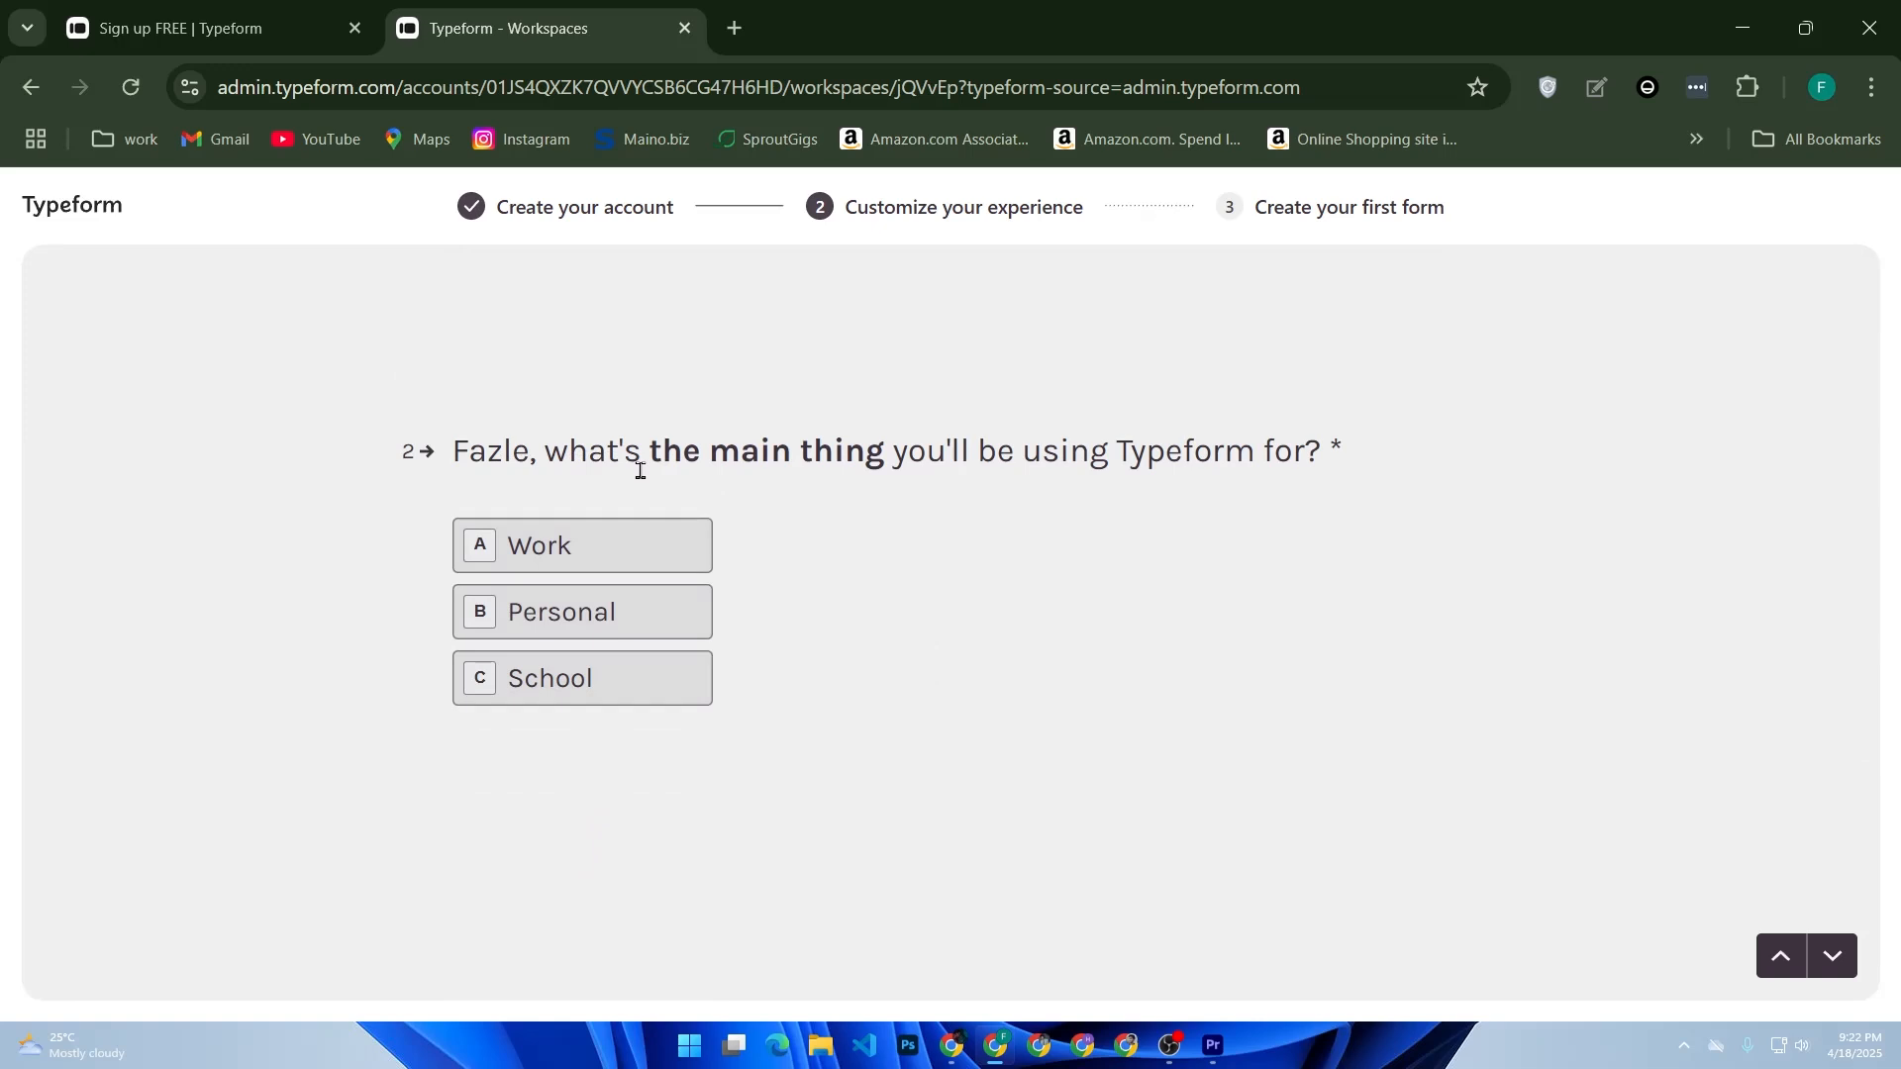
- Choose Work as the main use of Typeform and IT / Developer as the role
{"action": "left_click", "coordinate": [503, 544]}
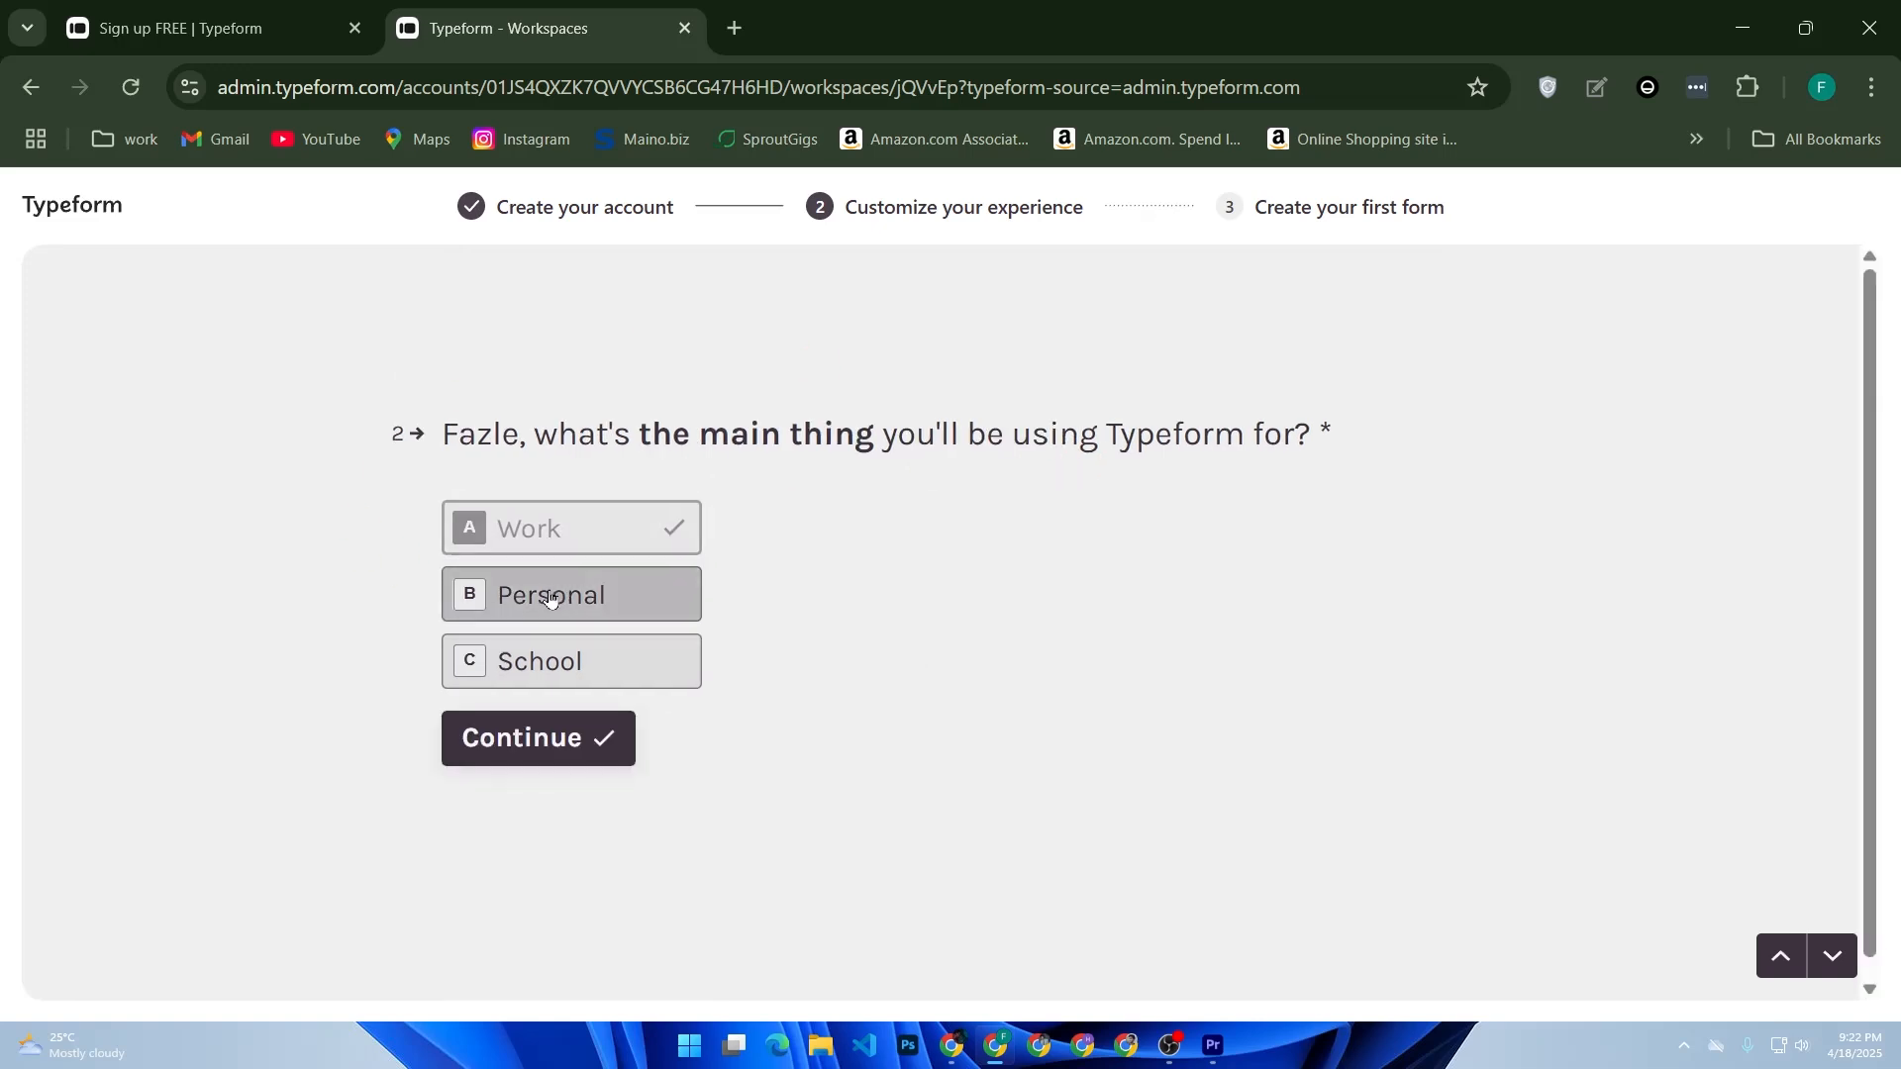
{"action": "left_click_drag", "start_coordinate": [447, 441], "coordinate": [875, 468]}
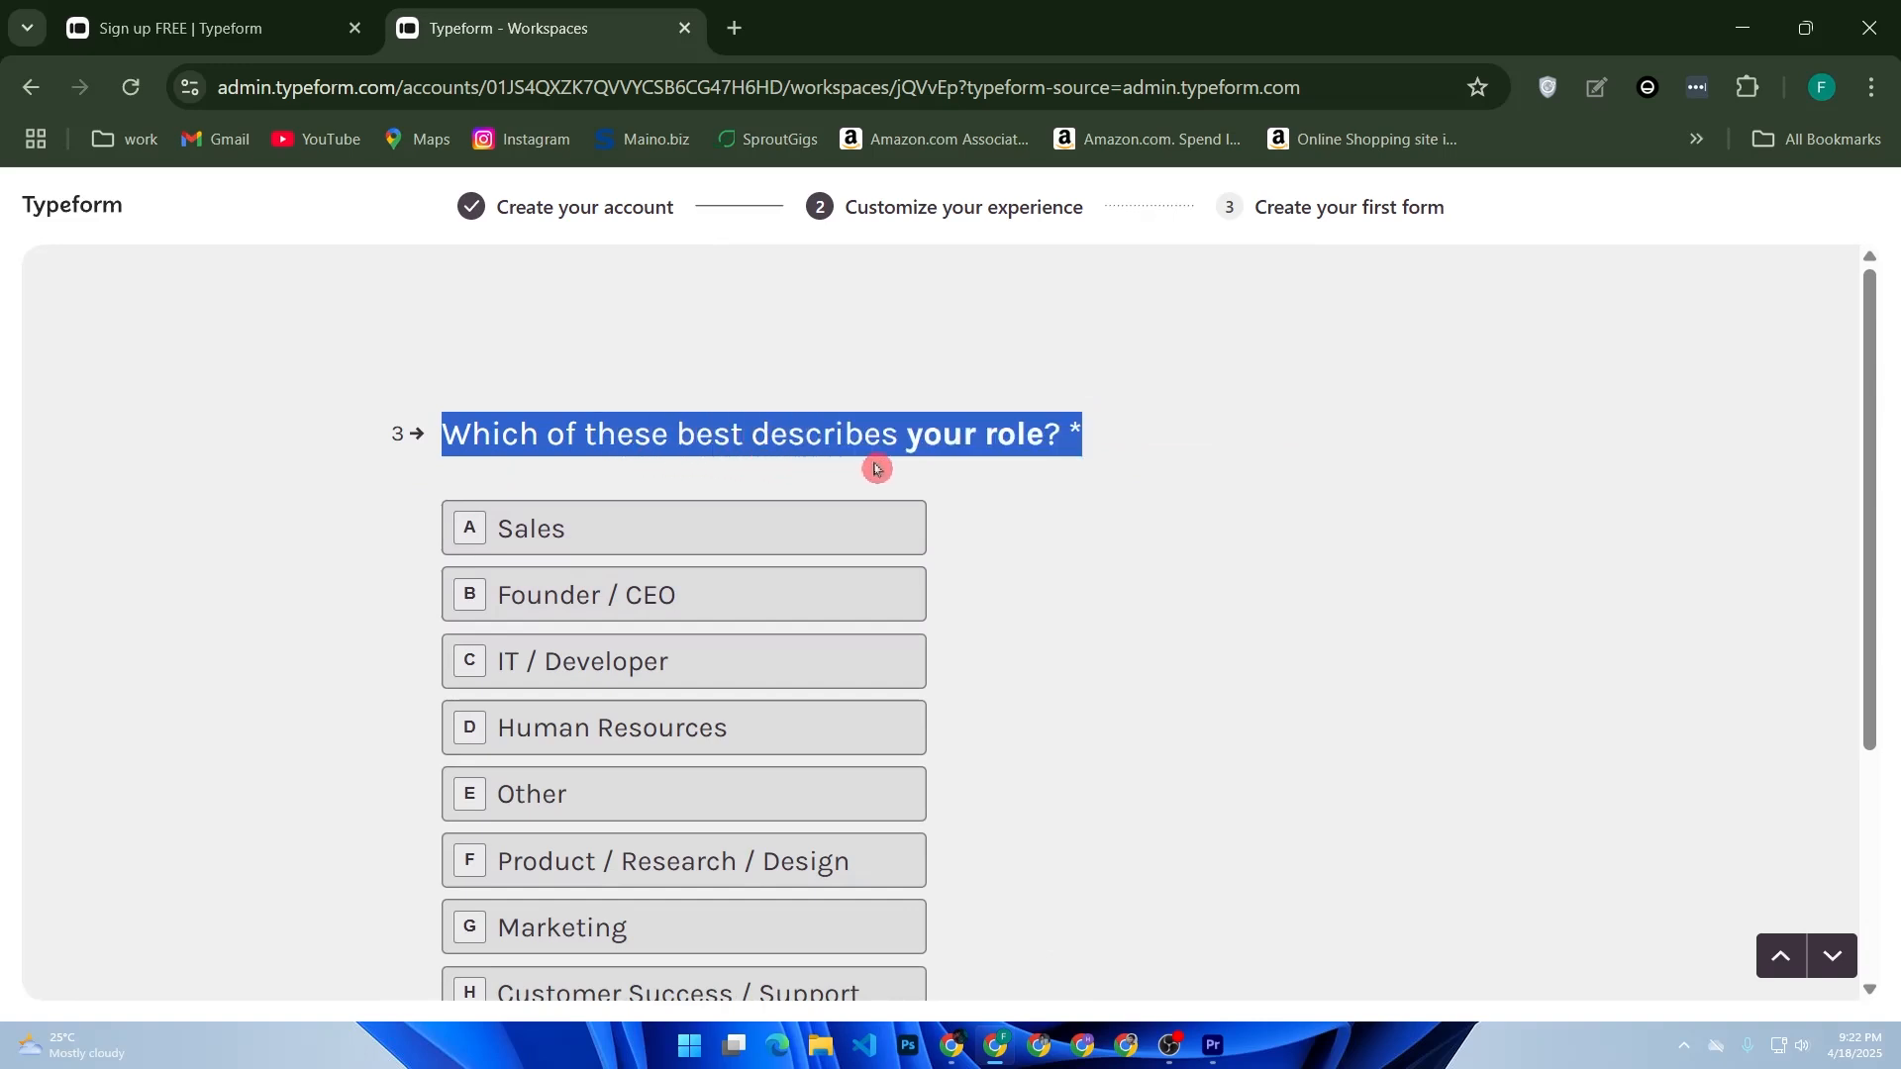
{"action": "scroll", "coordinate": [445, 555], "scroll_direction": "down", "scroll_amount": 2}
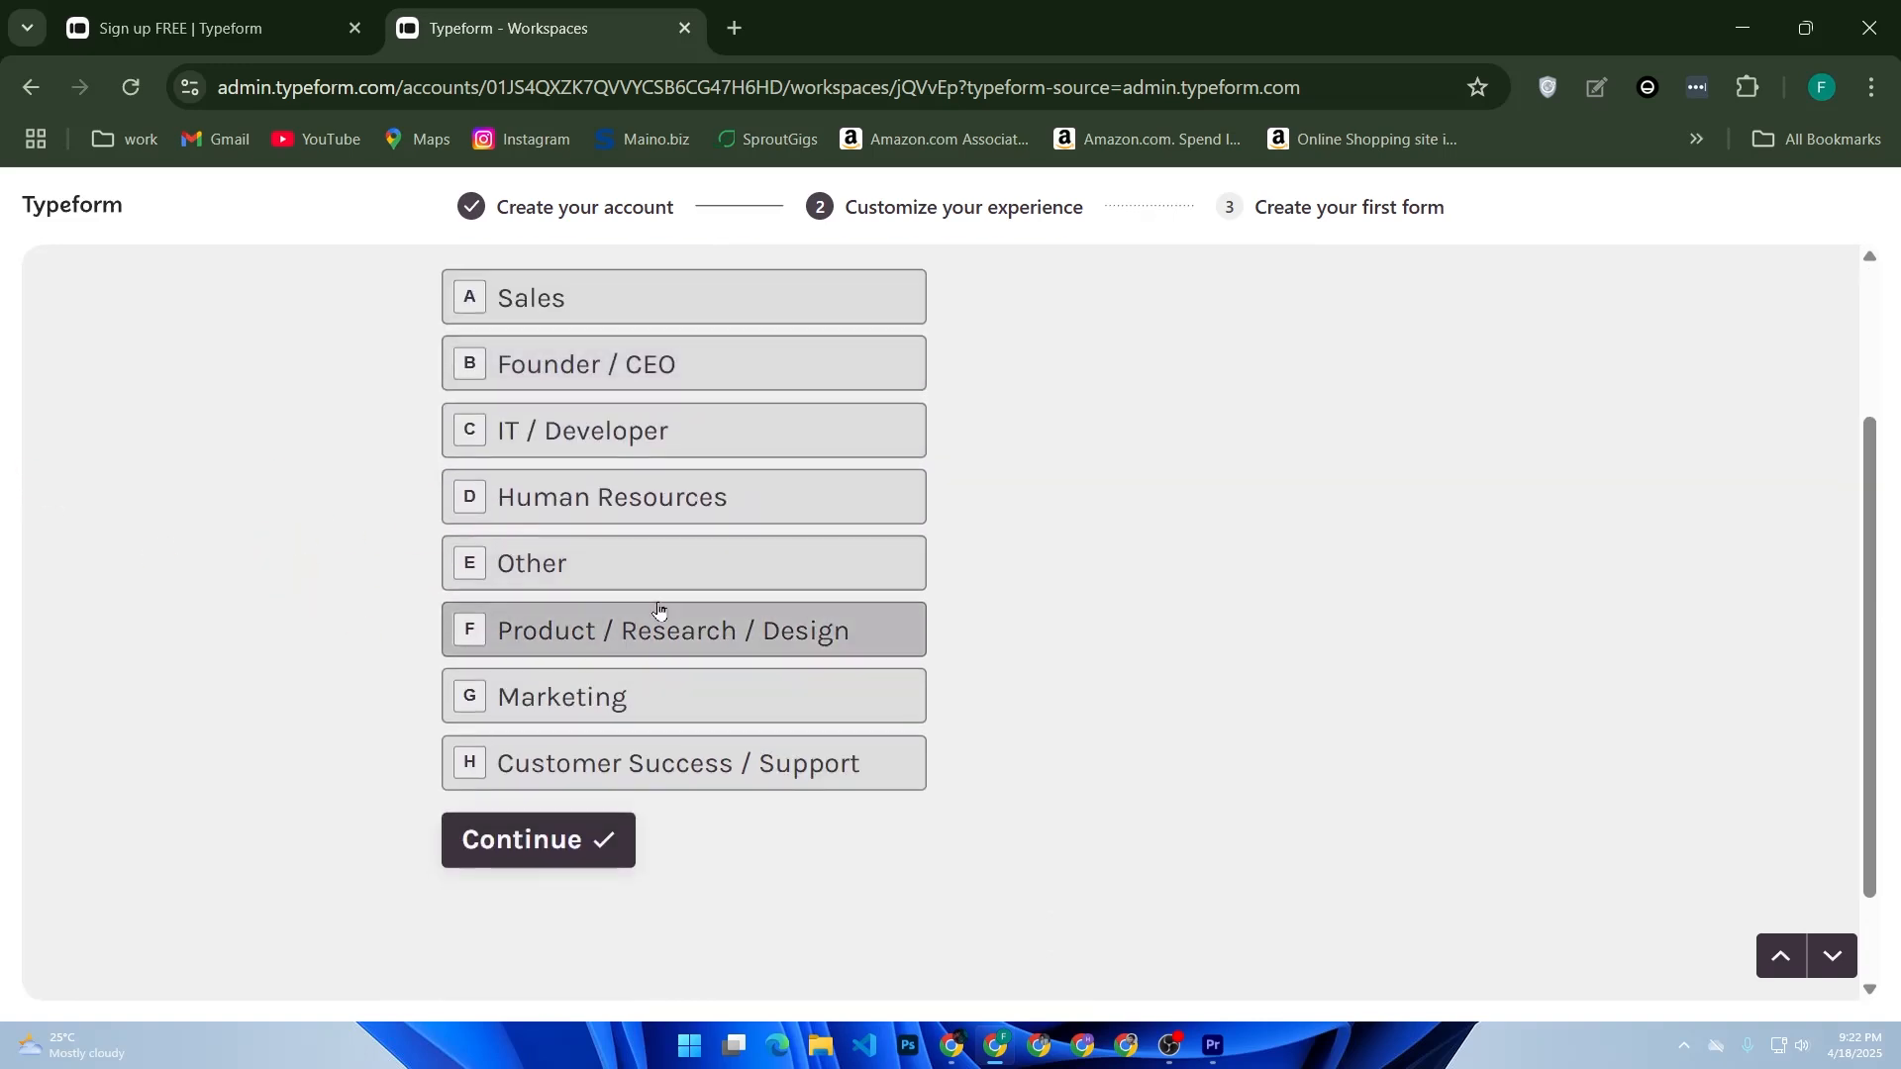
{"action": "left_click", "coordinate": [579, 433]}
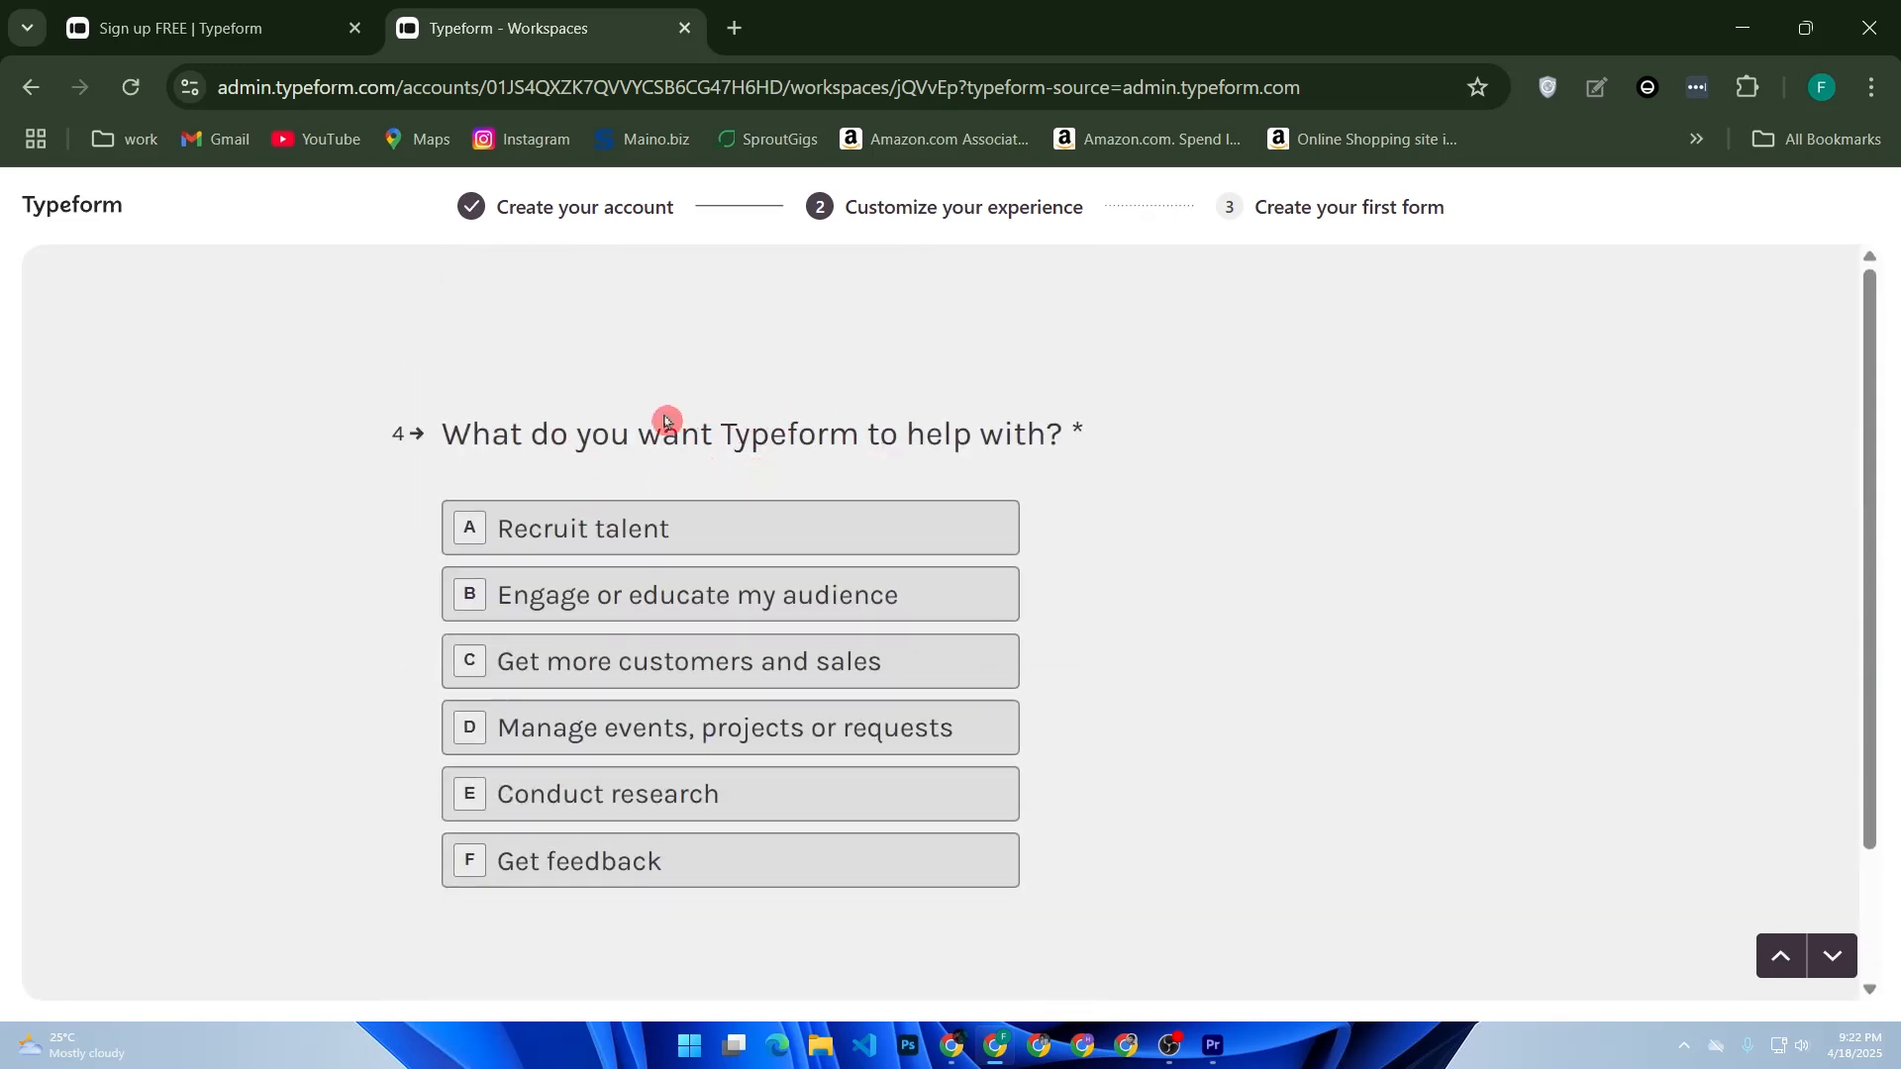
- Select Engage or educate my audience as the goal and submit the website step without a URL
{"action": "left_click", "coordinate": [567, 614]}
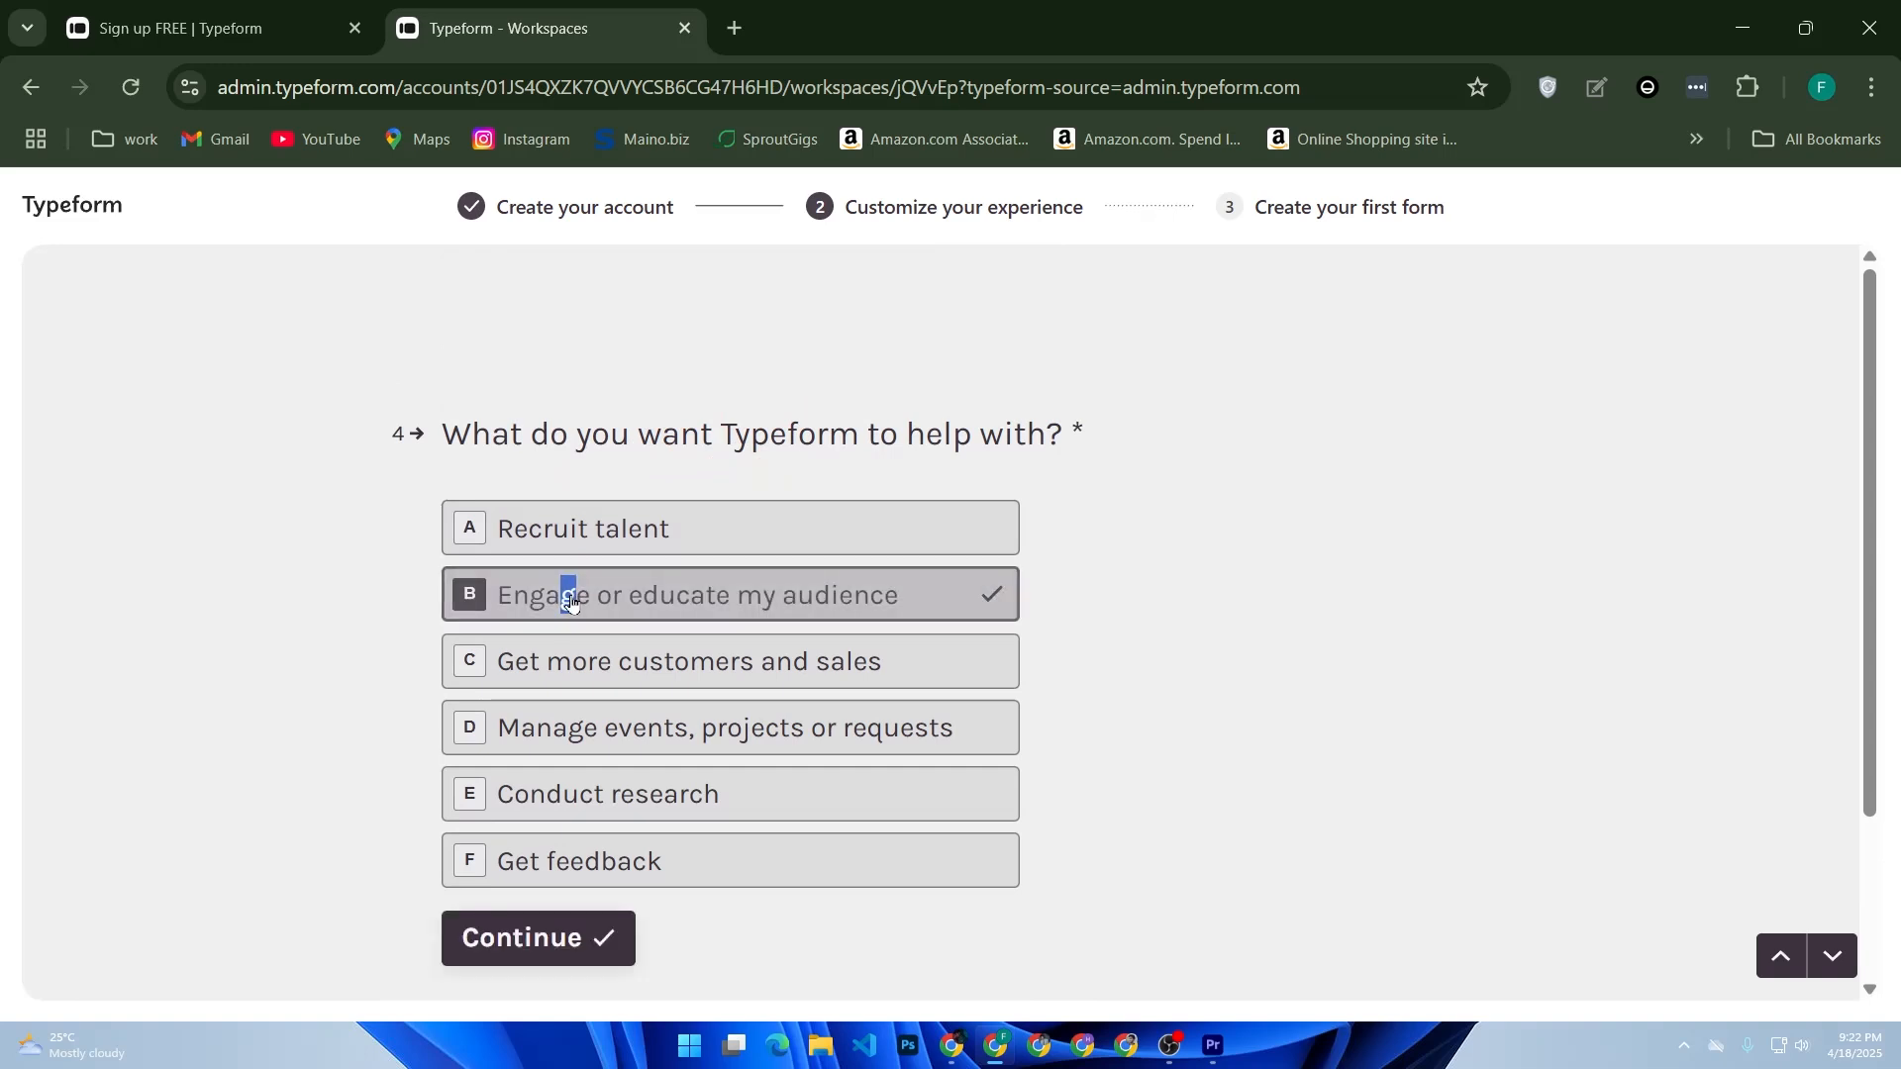
{"action": "left_click", "coordinate": [589, 592]}
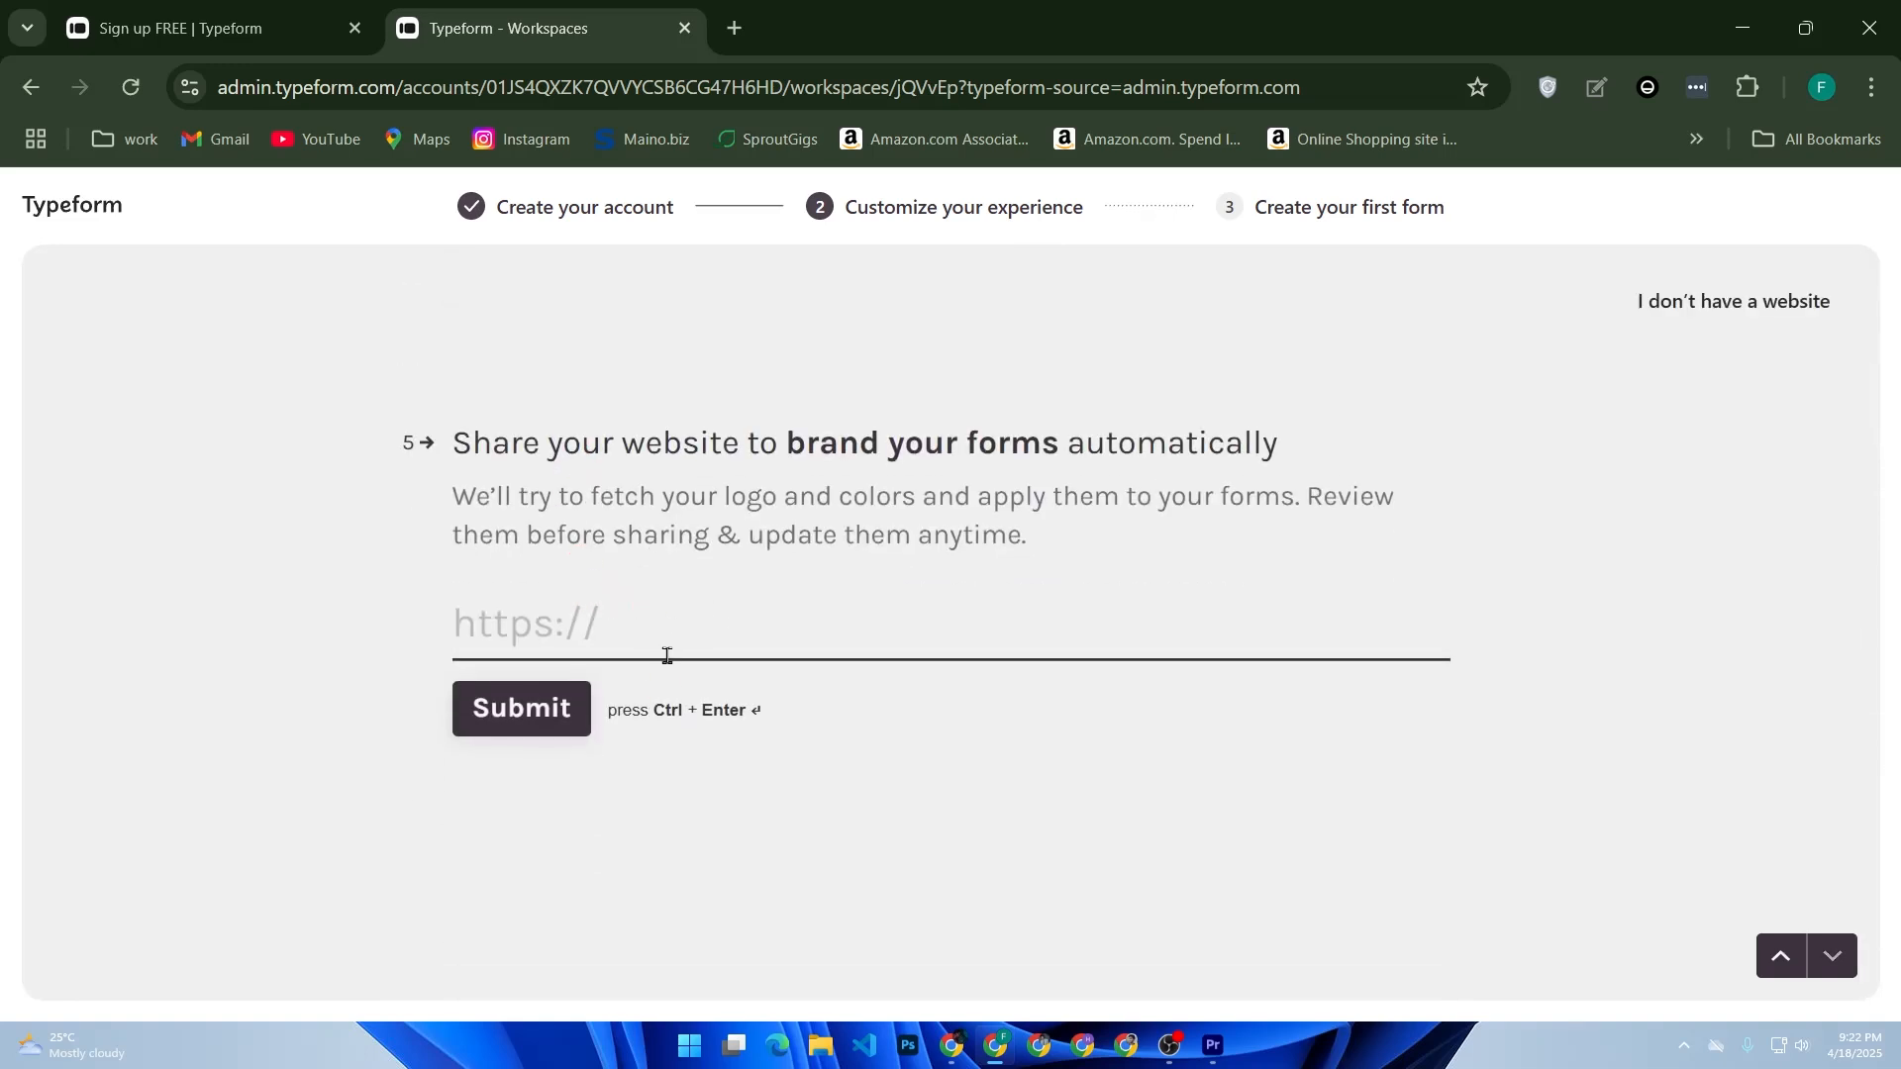
{"action": "left_click", "coordinate": [587, 709]}
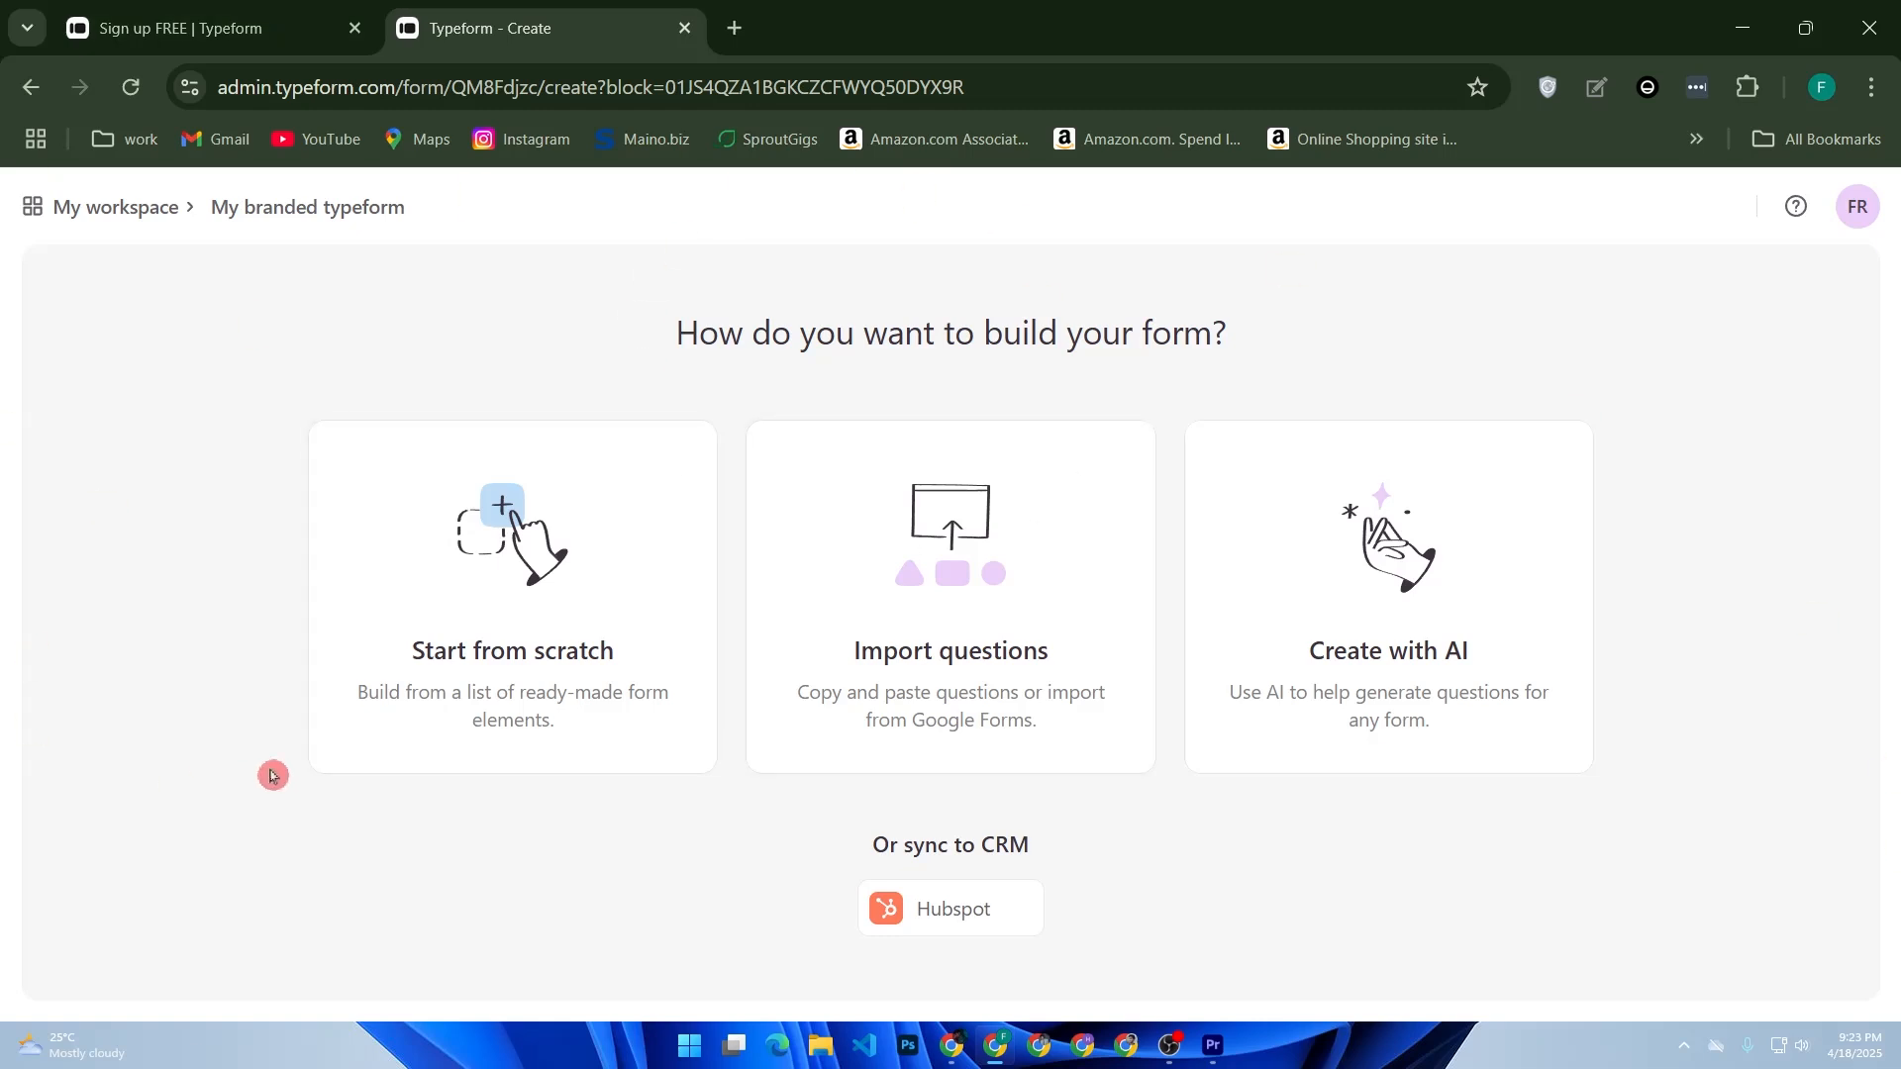
- Start the form from scratch and add a Contact Info question
{"action": "left_click", "coordinate": [478, 620]}
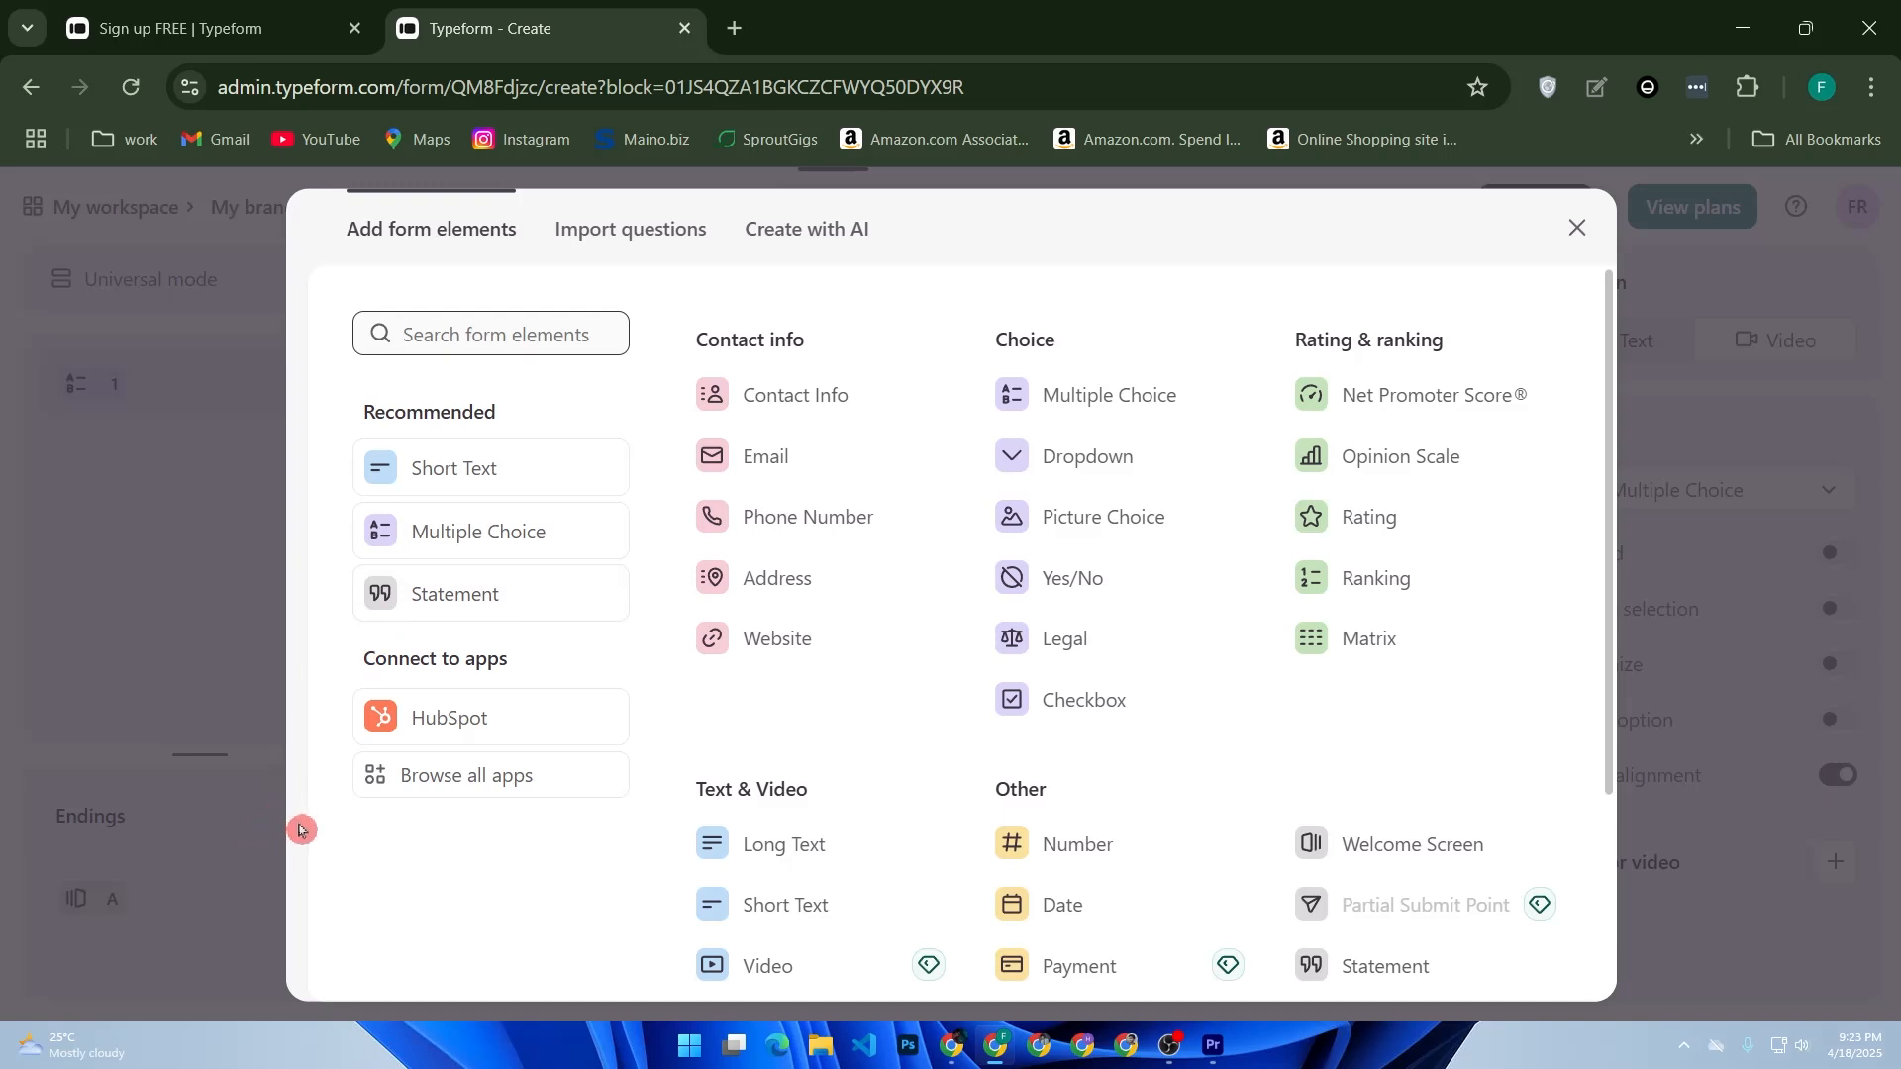
{"action": "left_click", "coordinate": [758, 420]}
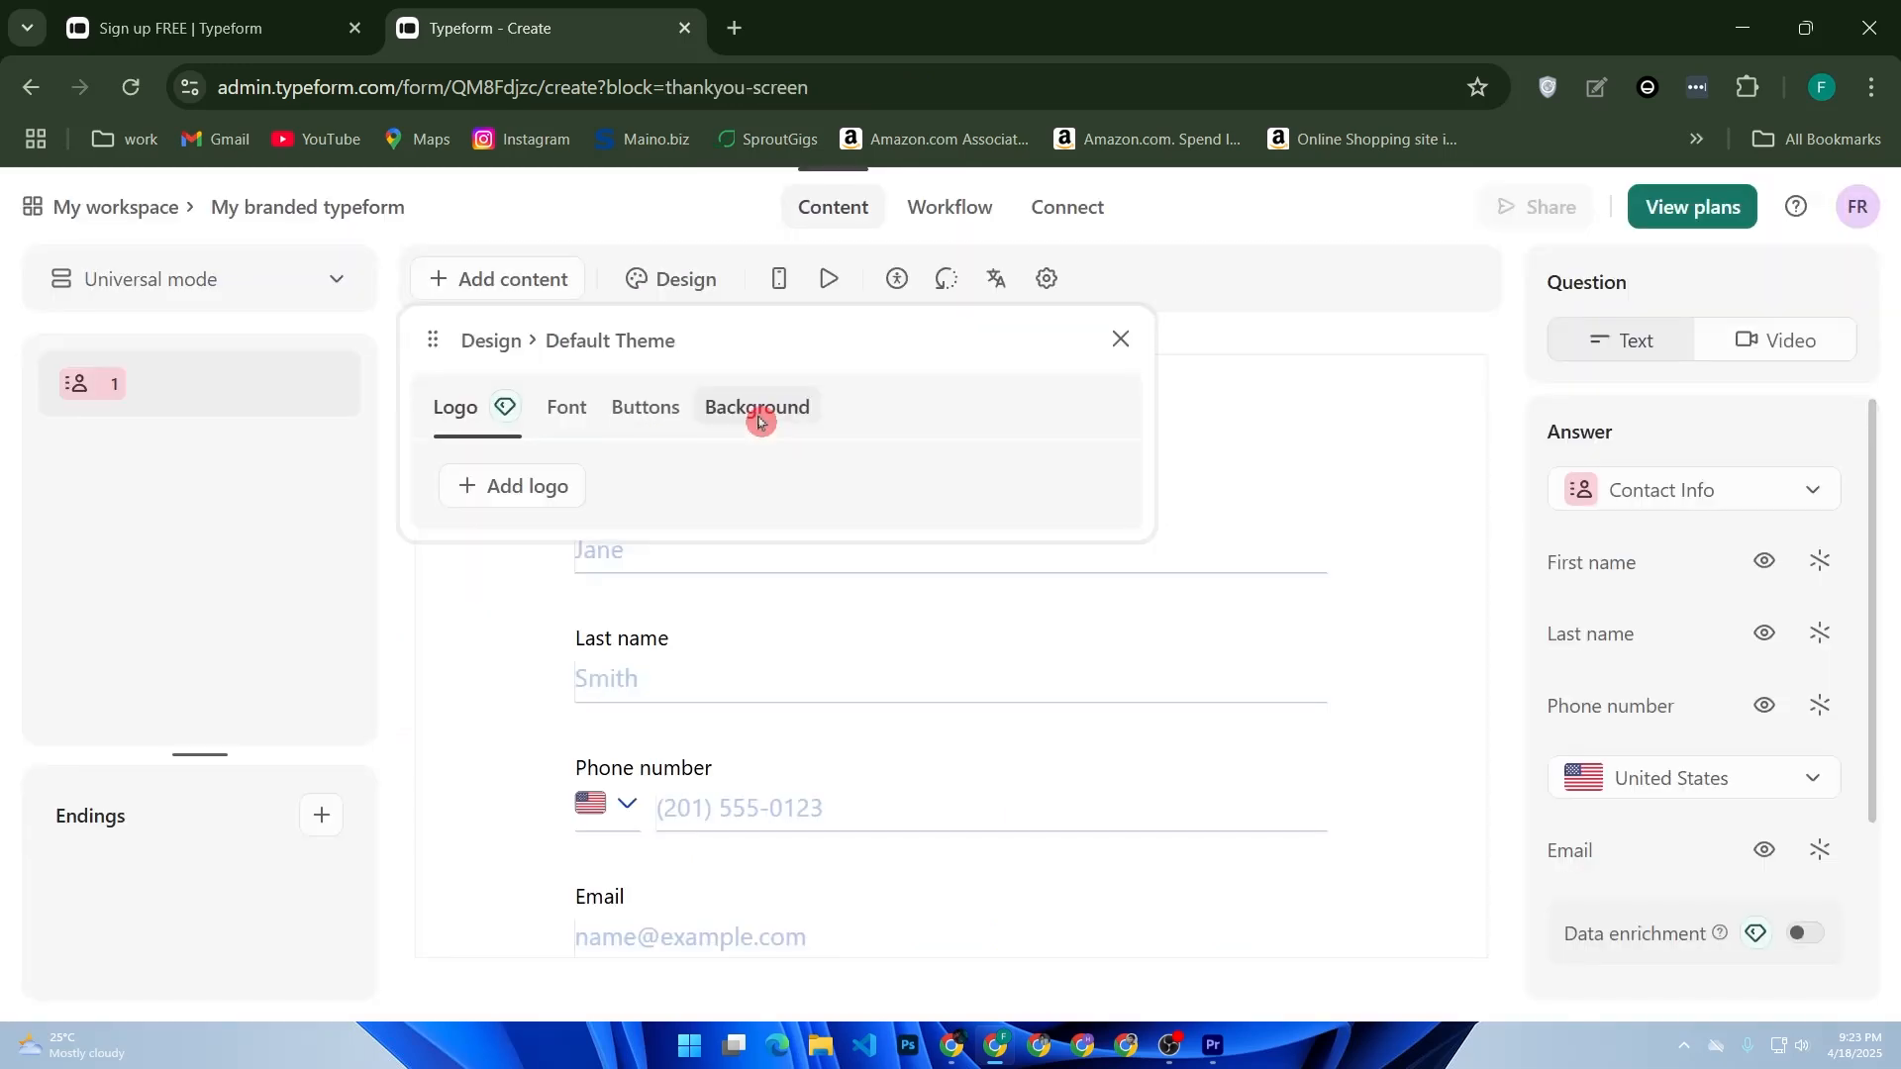
- Close the design theme panel and scroll through the Contact Info question's fields
{"action": "scroll", "coordinate": [606, 678], "scroll_direction": "down", "scroll_amount": 1}
{"action": "scroll", "coordinate": [606, 678], "scroll_direction": "up", "scroll_amount": 1}
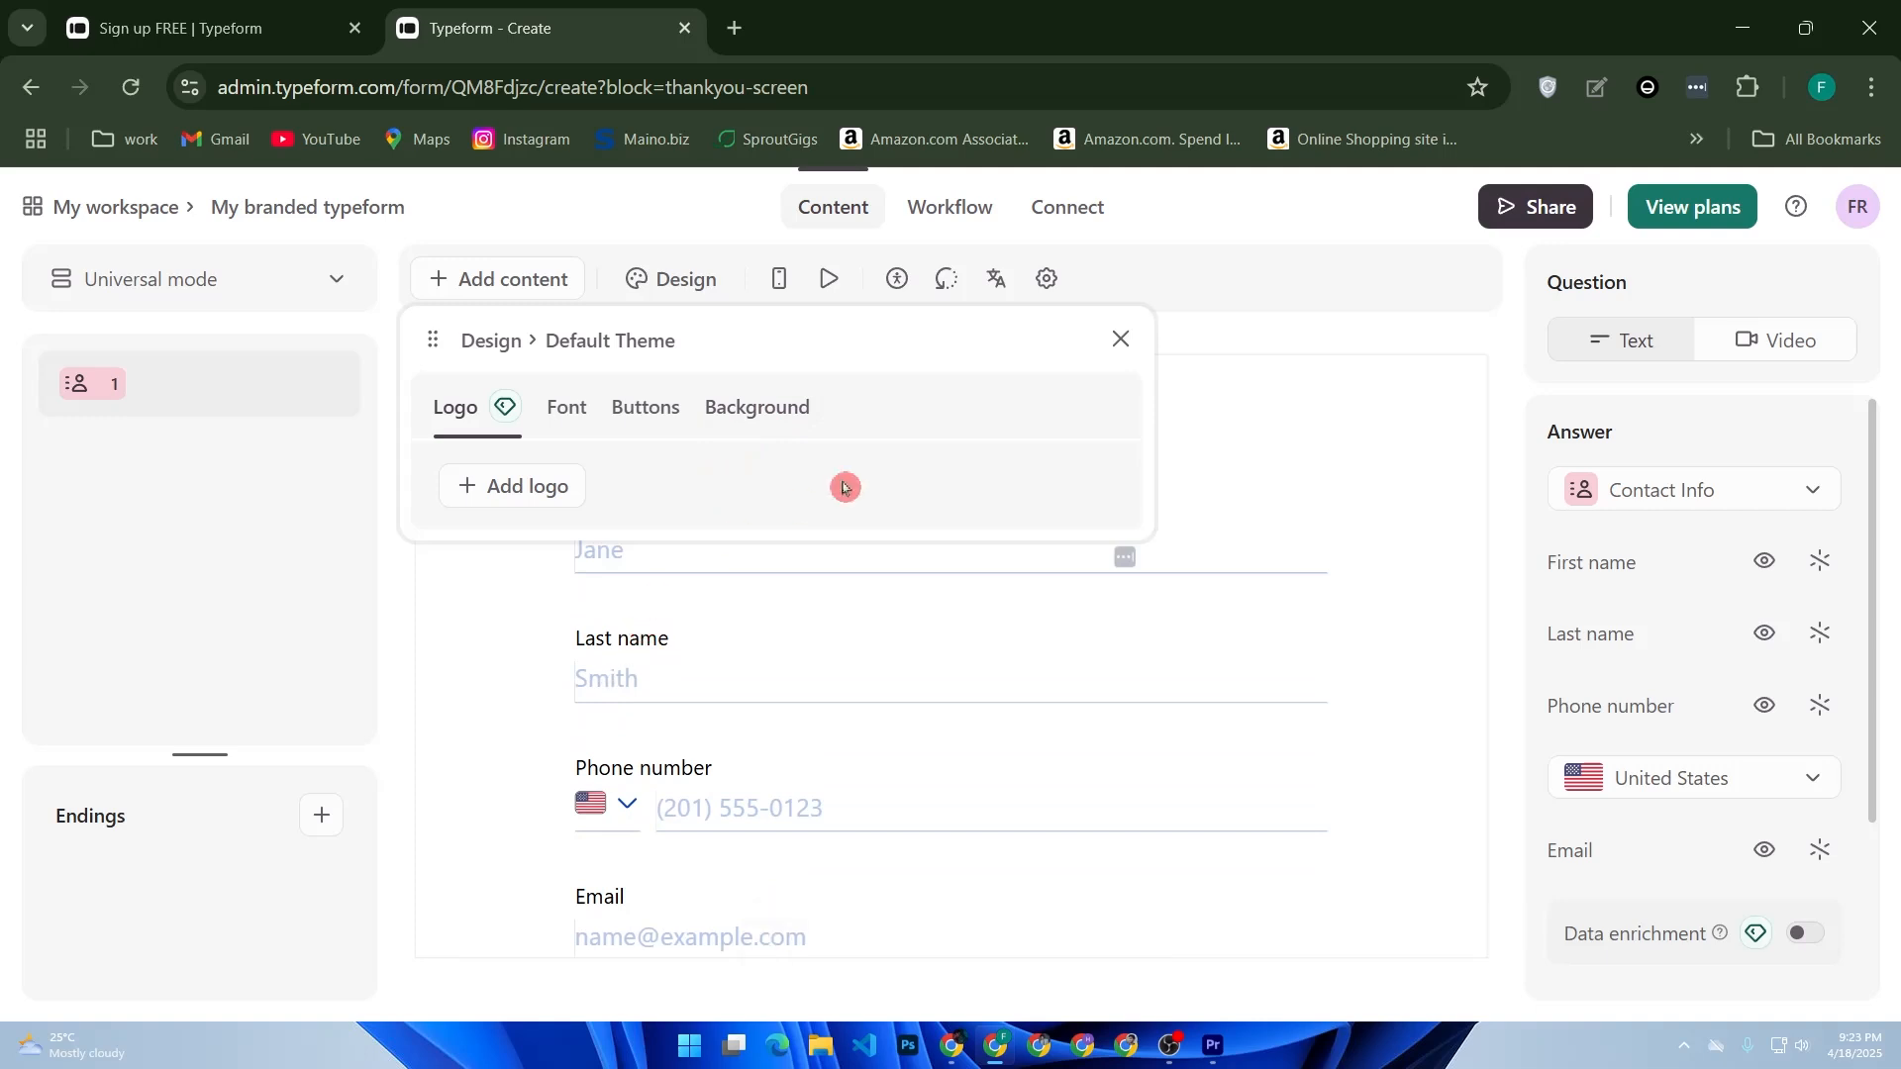
{"action": "left_click", "coordinate": [1117, 344]}
{"action": "scroll", "coordinate": [764, 581], "scroll_direction": "down", "scroll_amount": 3}
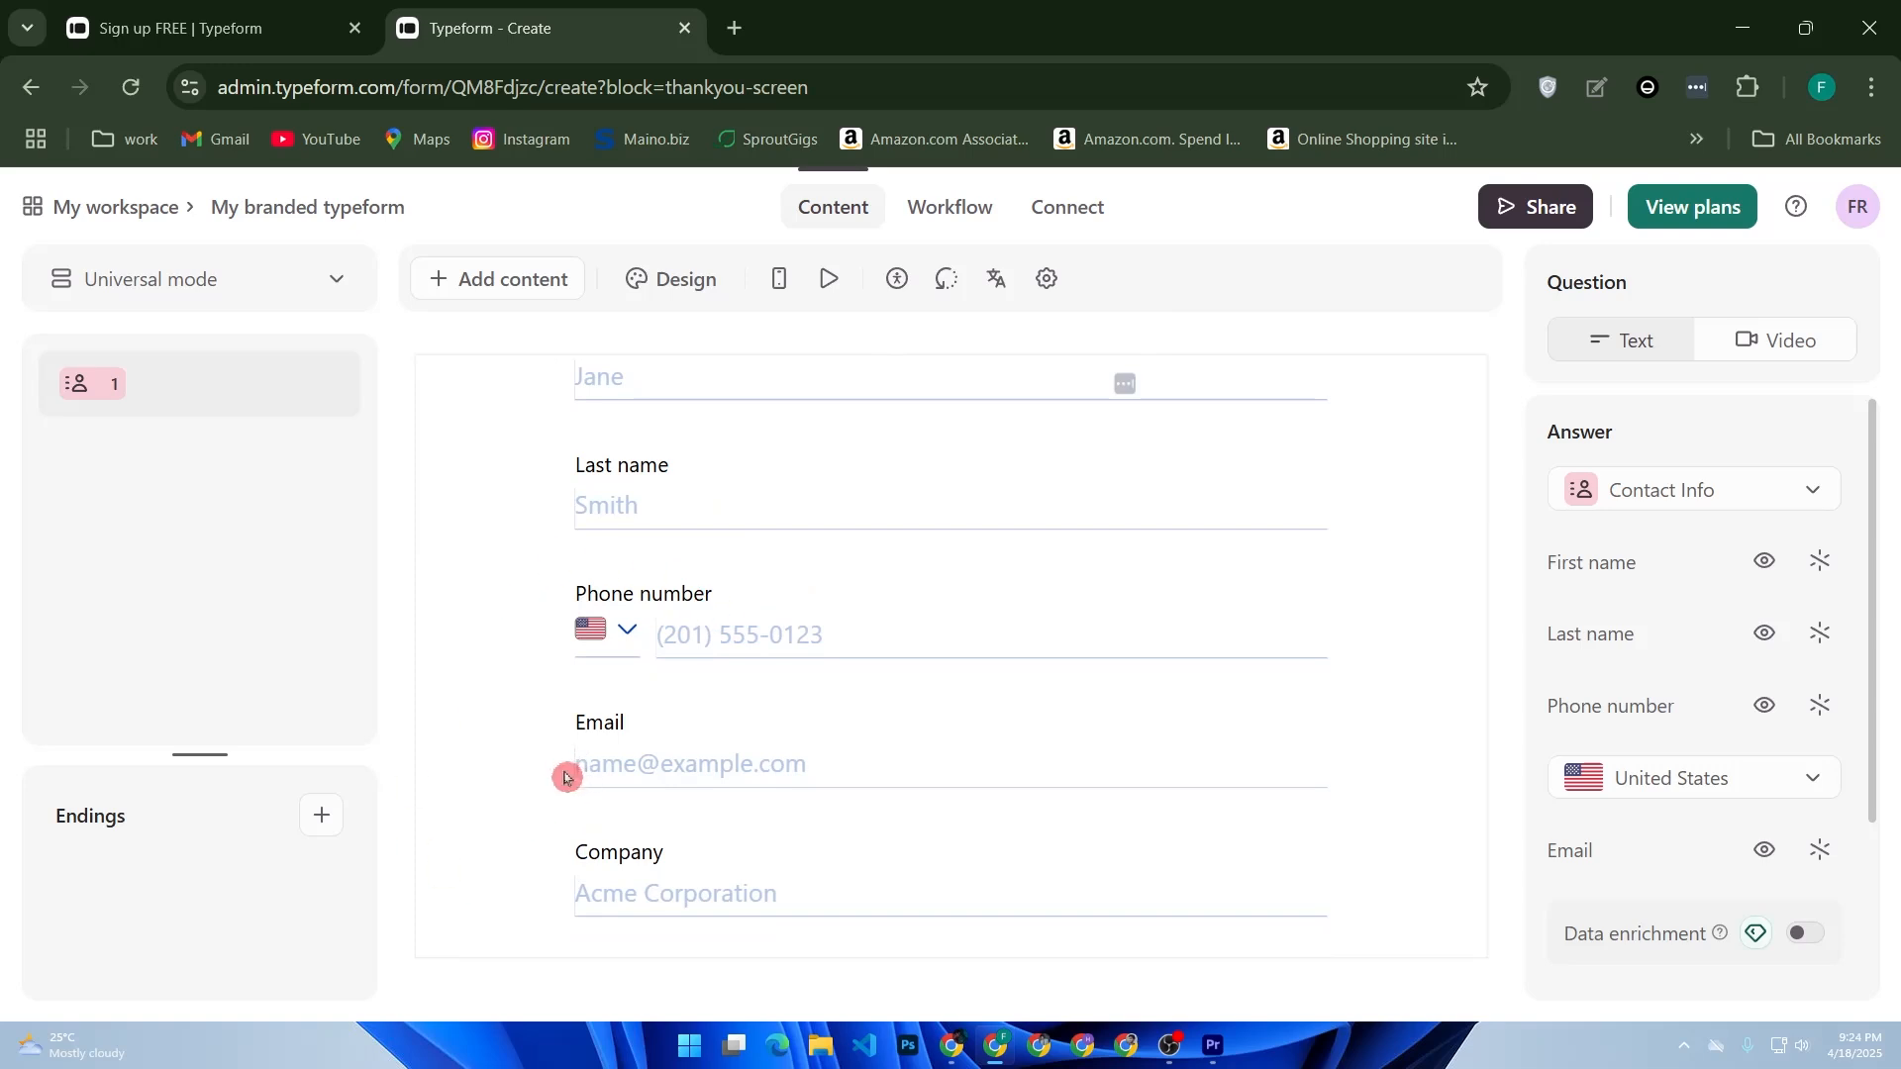
{"action": "scroll", "coordinate": [565, 777], "scroll_direction": "up", "scroll_amount": 2}
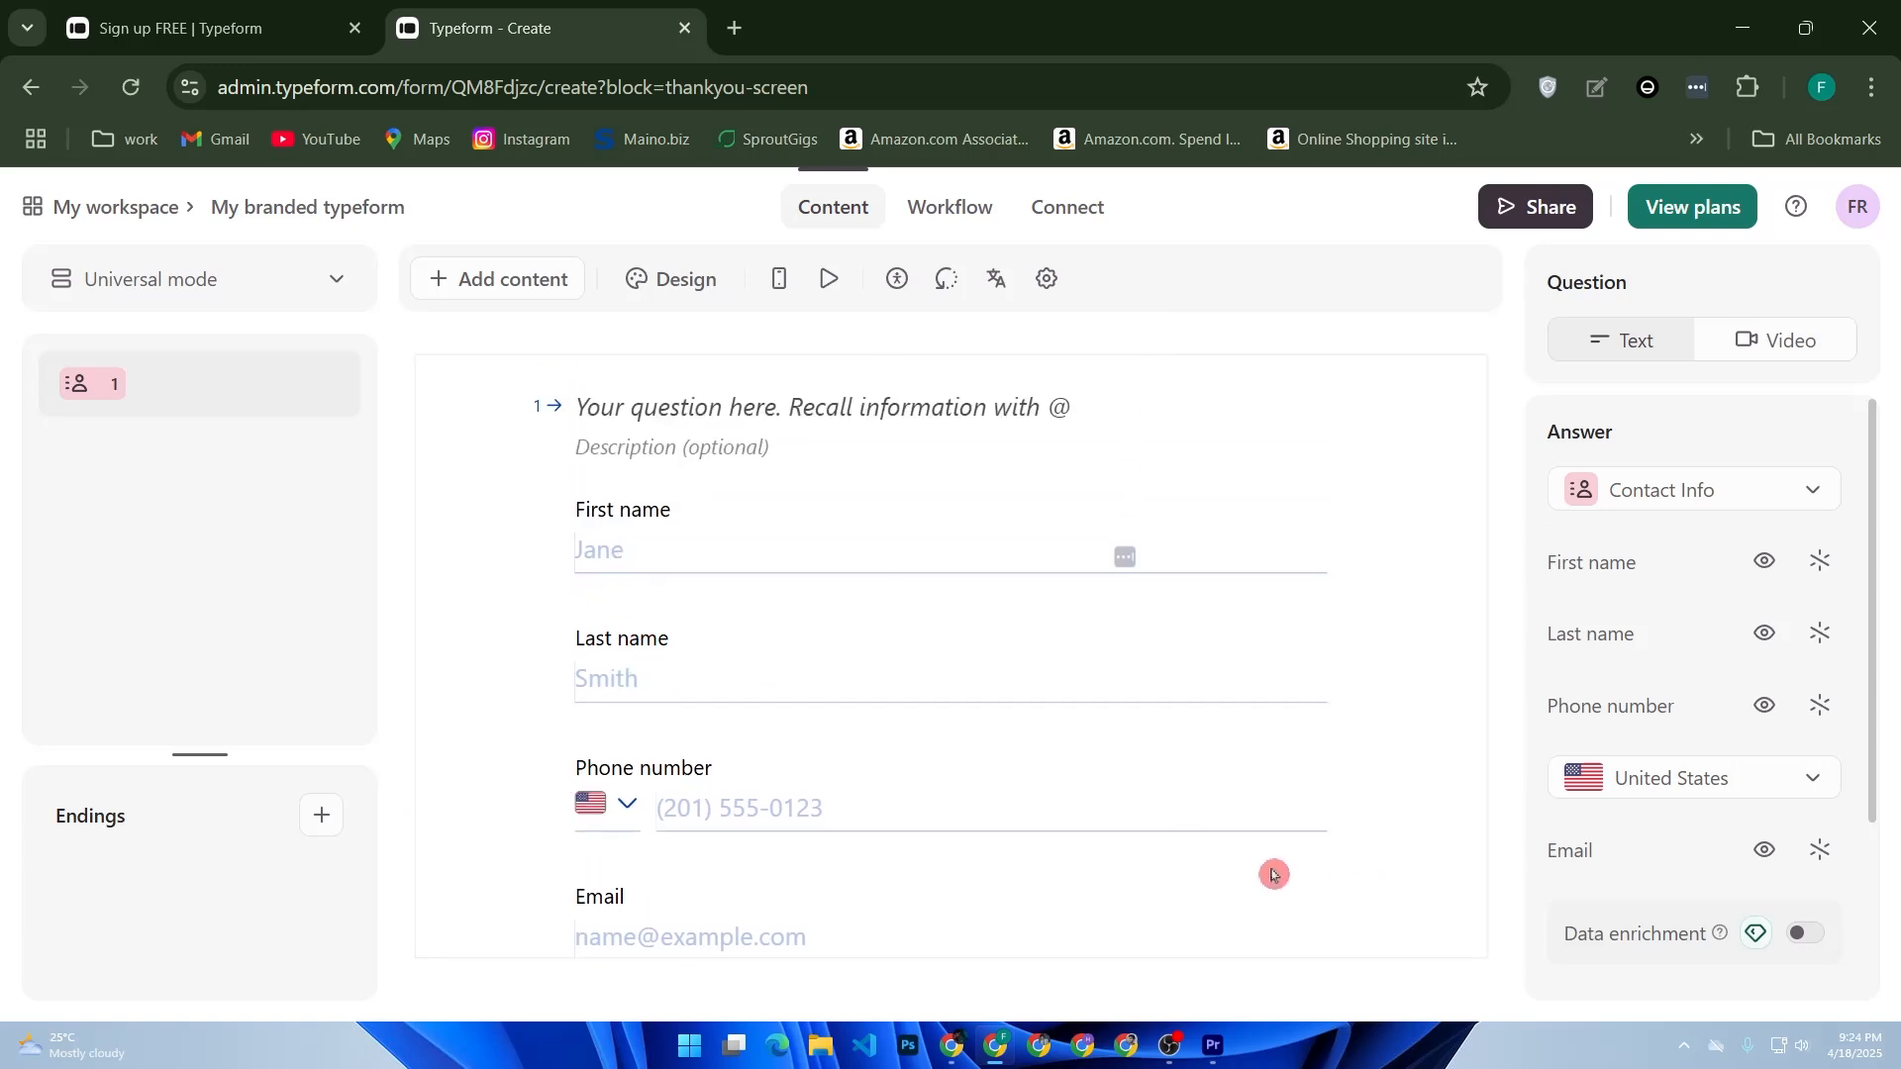
{"action": "scroll", "coordinate": [704, 895], "scroll_direction": "down", "scroll_amount": 3}
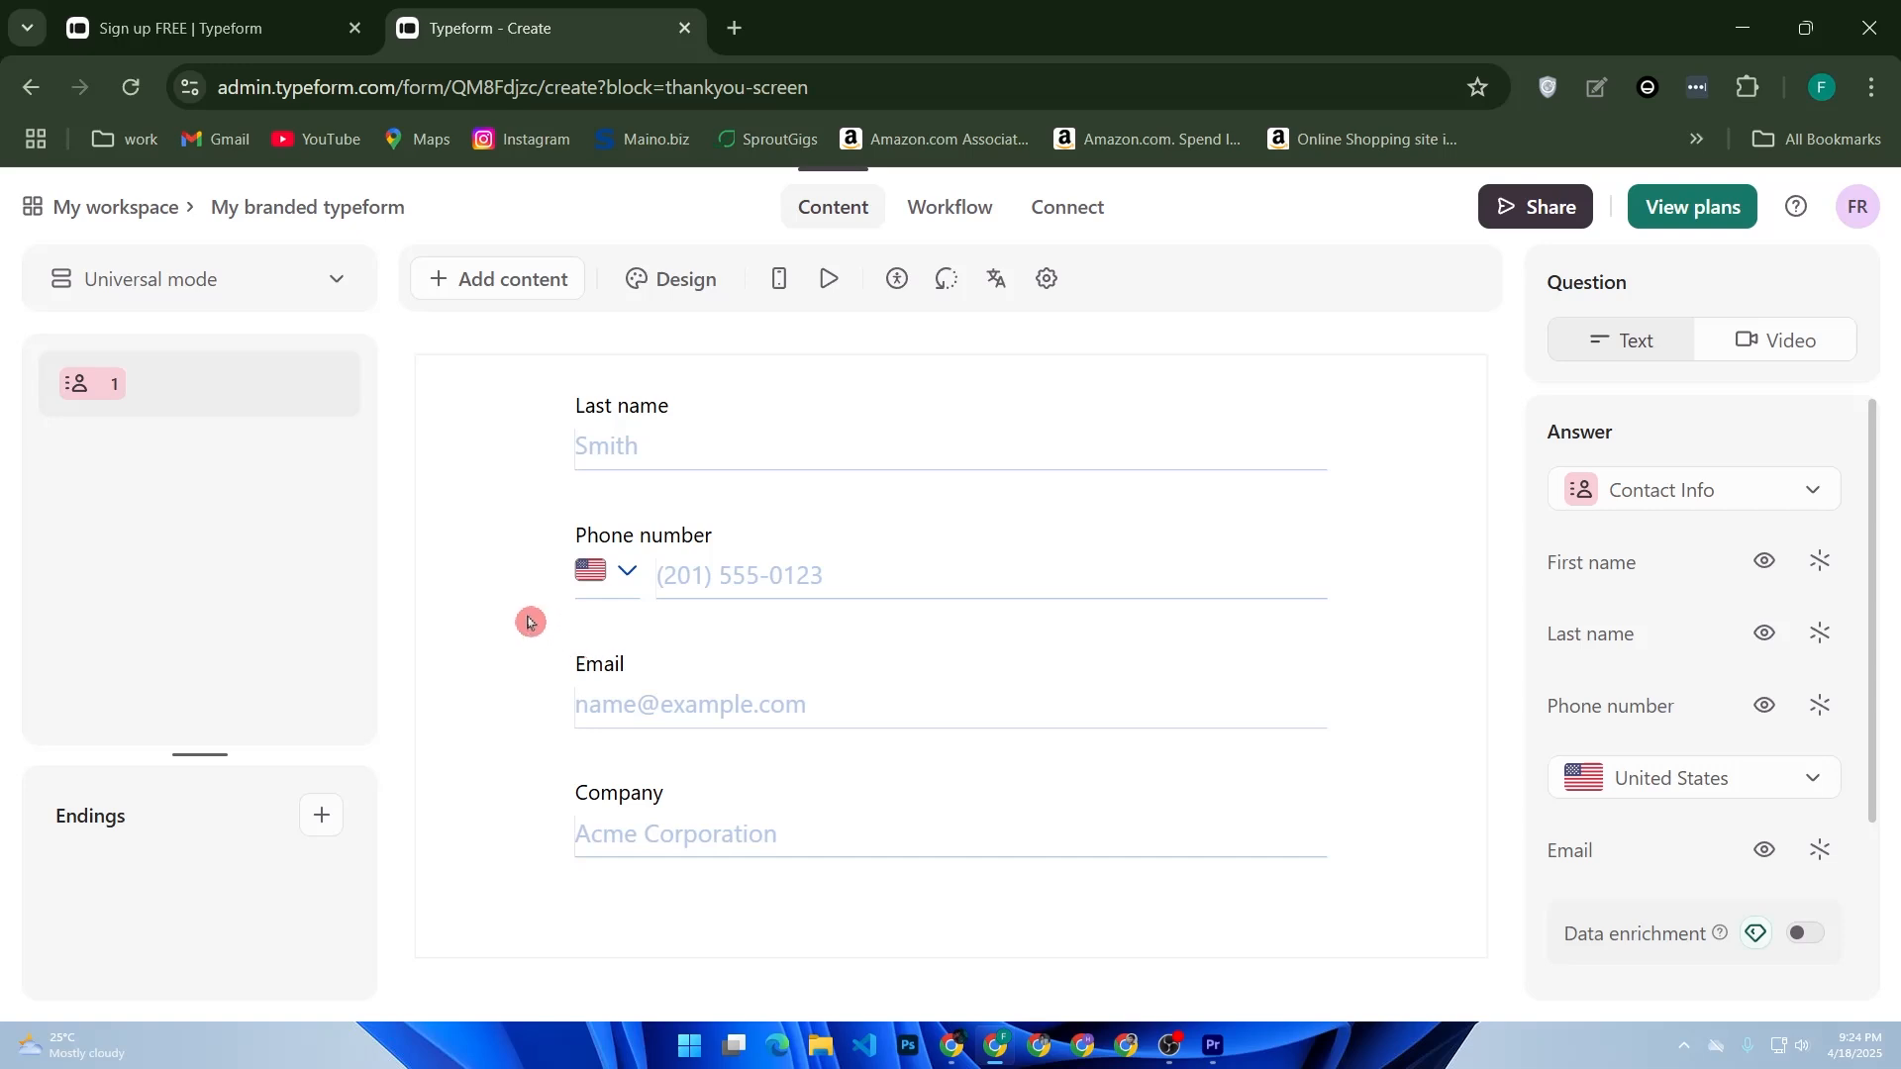
{"action": "left_click", "coordinate": [320, 818]}
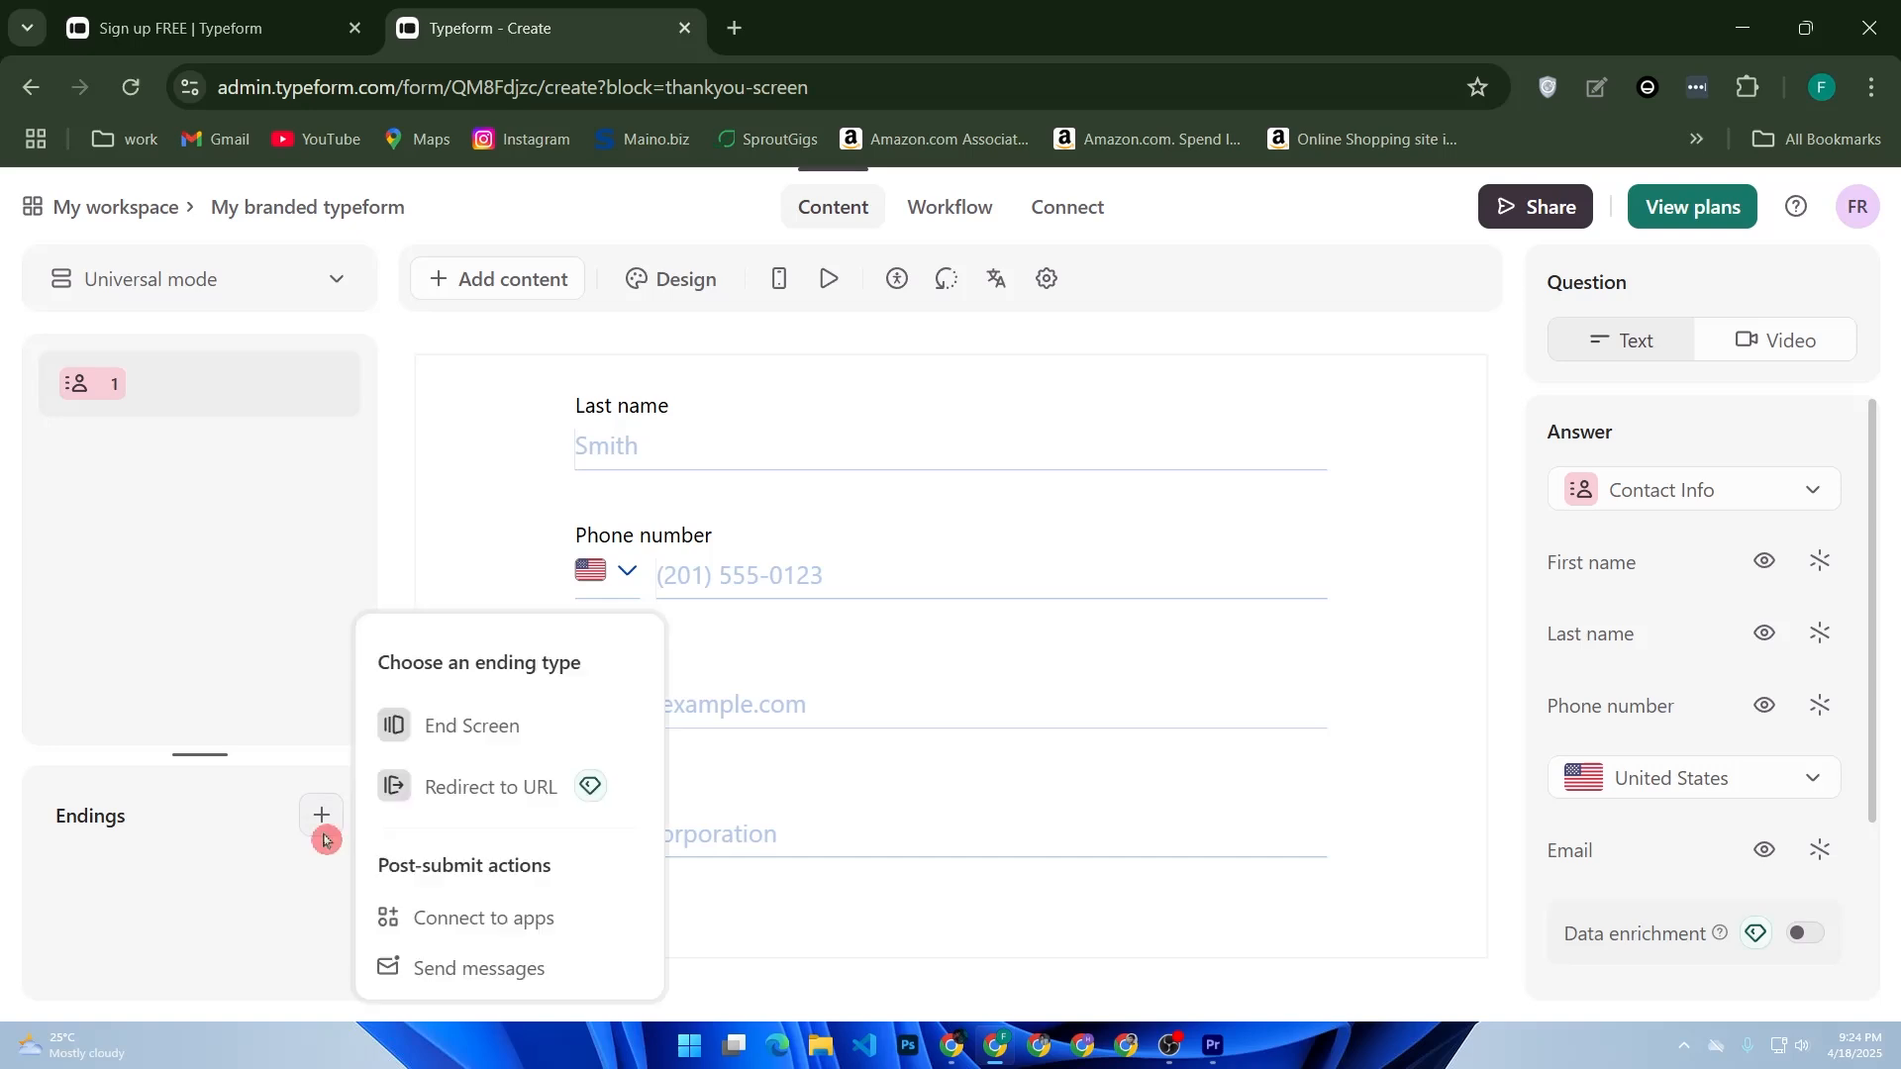
{"action": "left_click", "coordinate": [125, 211]}
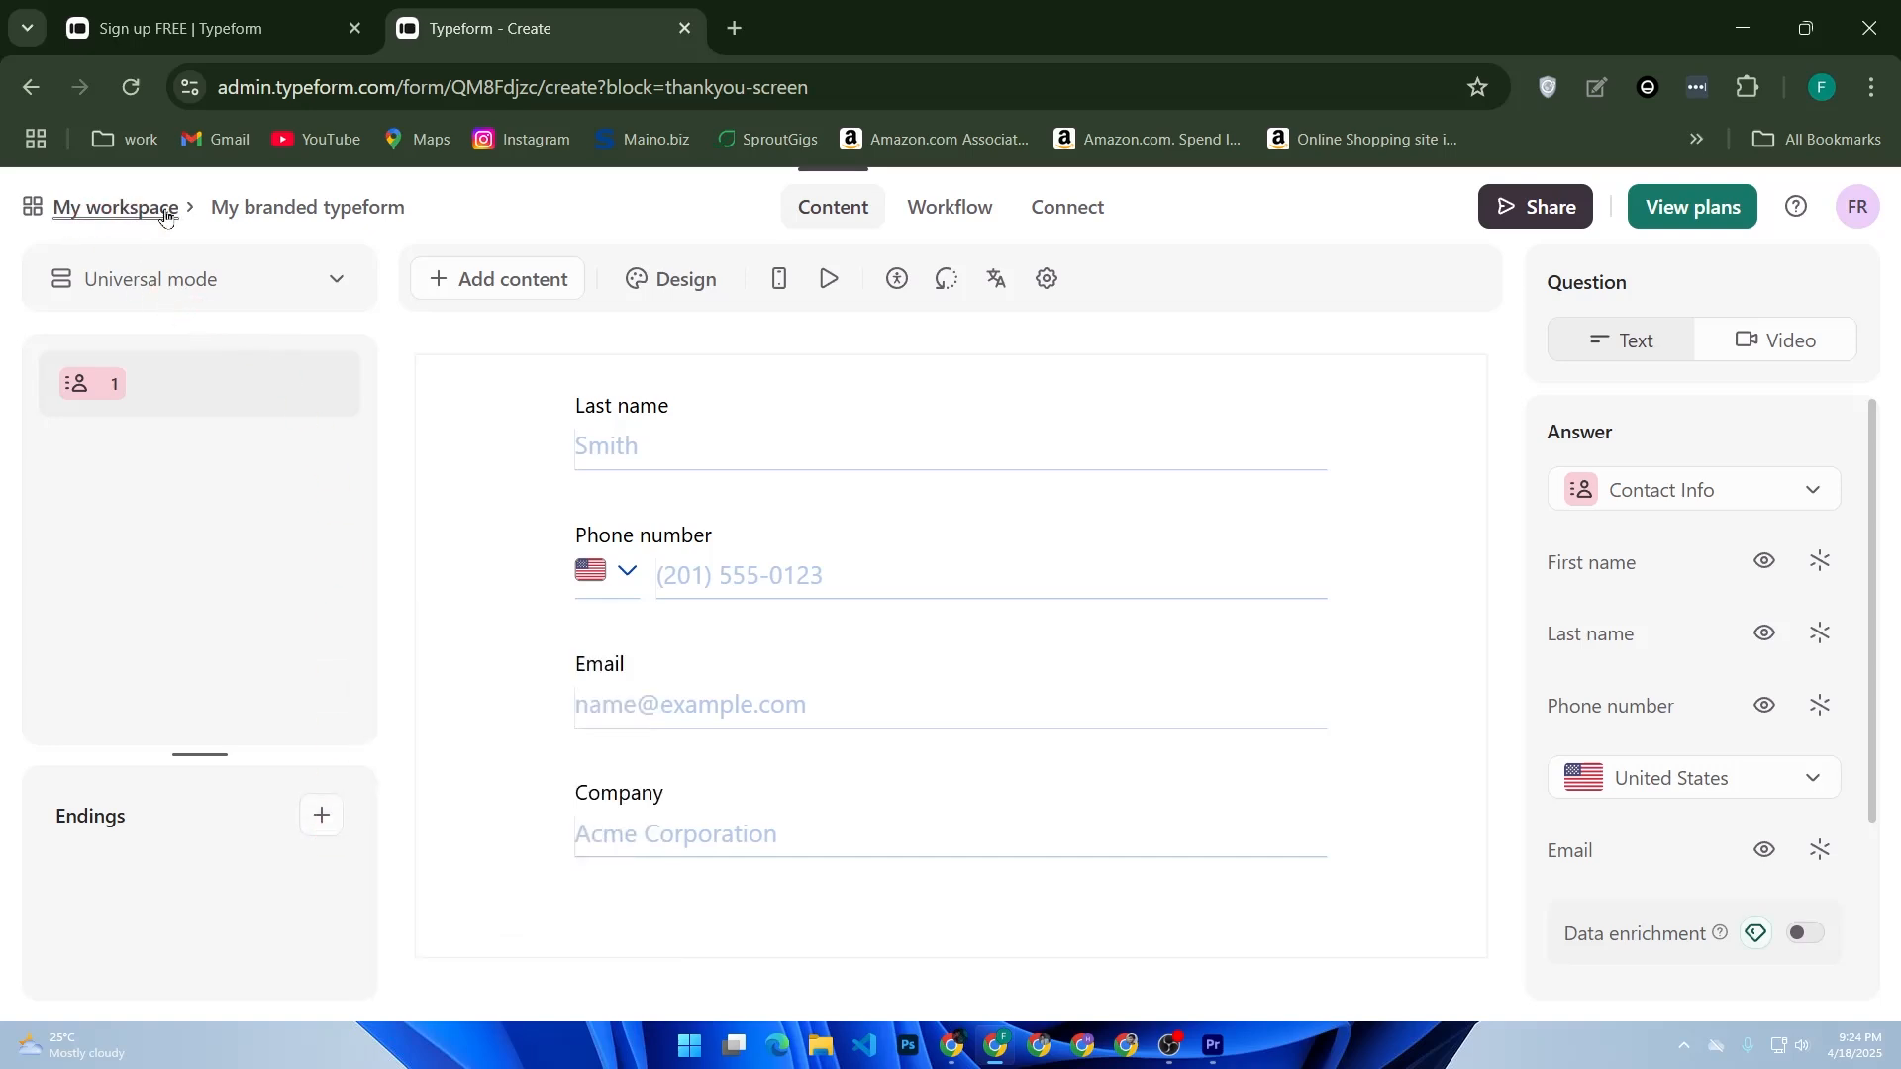
- Add a Multiple Choice question and enter "How satisfied are you with our service?" as its first choice
{"action": "left_click", "coordinate": [502, 282]}
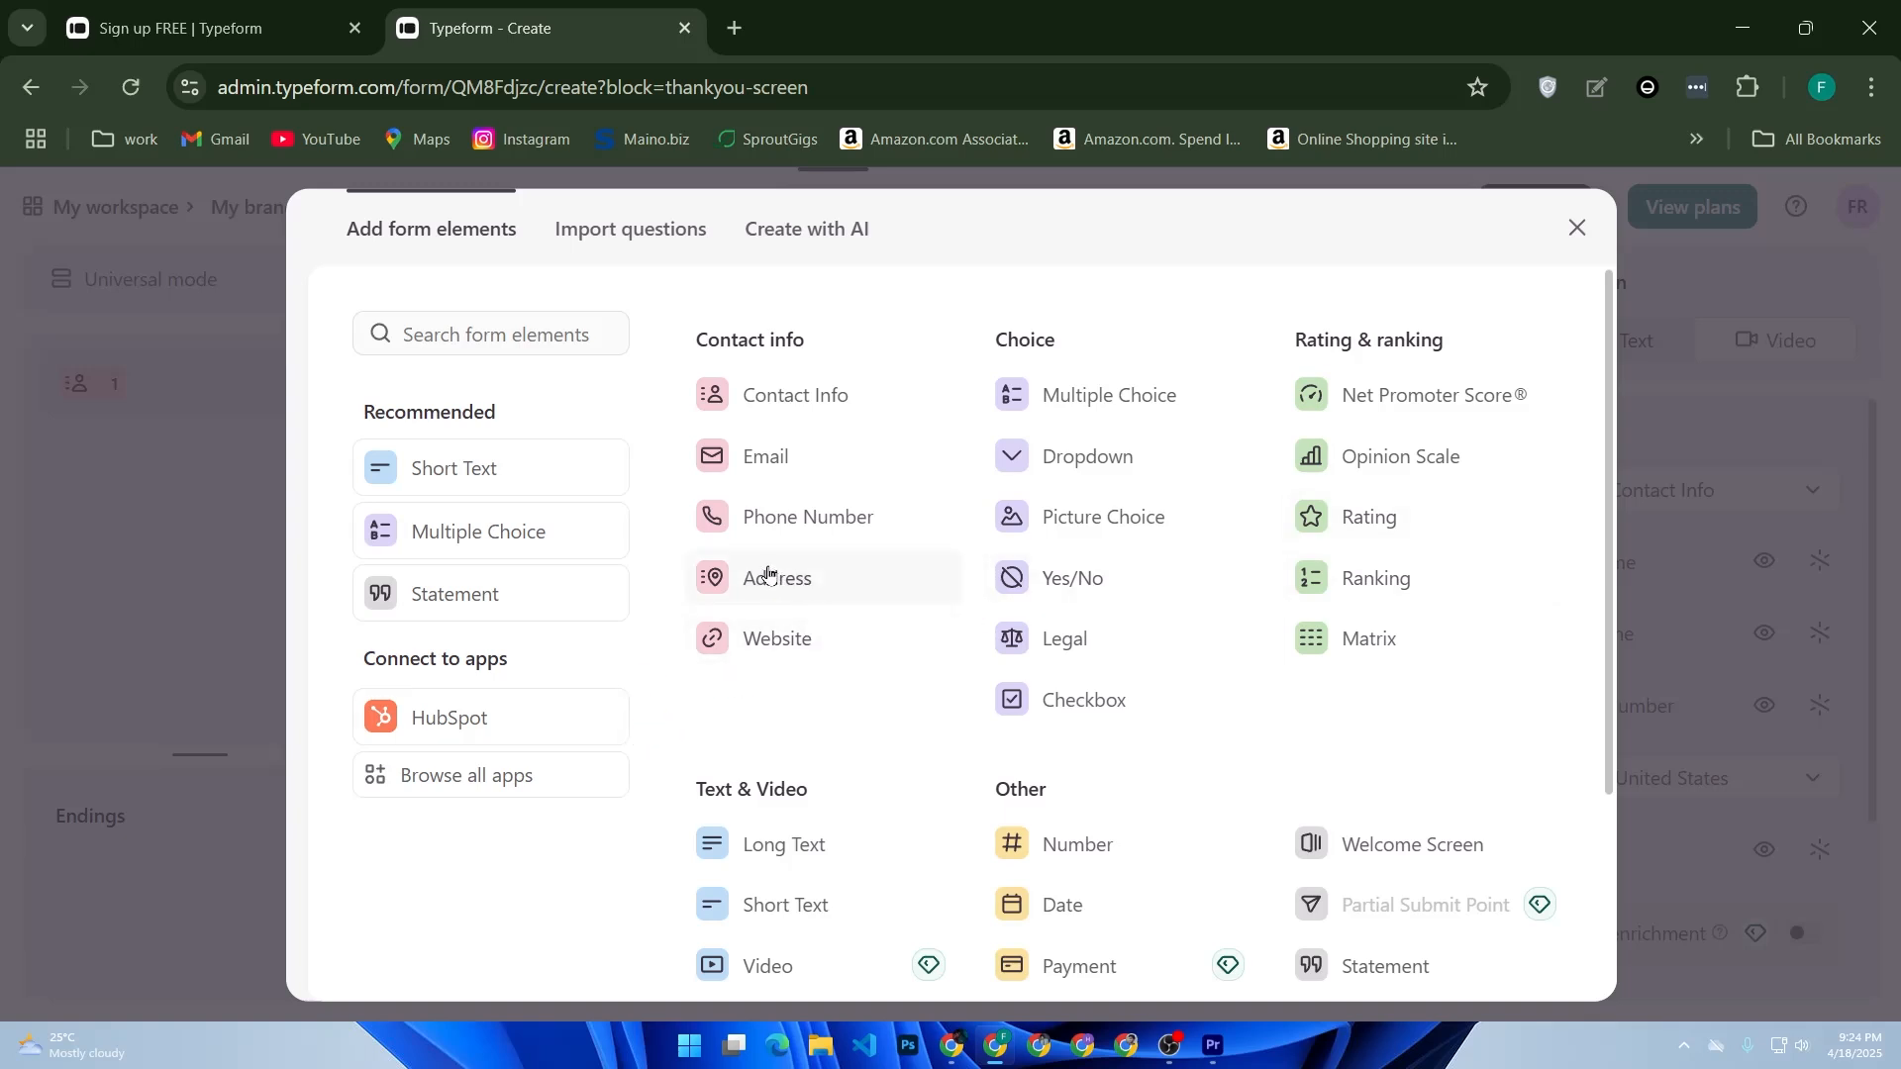
{"action": "left_click", "coordinate": [396, 525]}
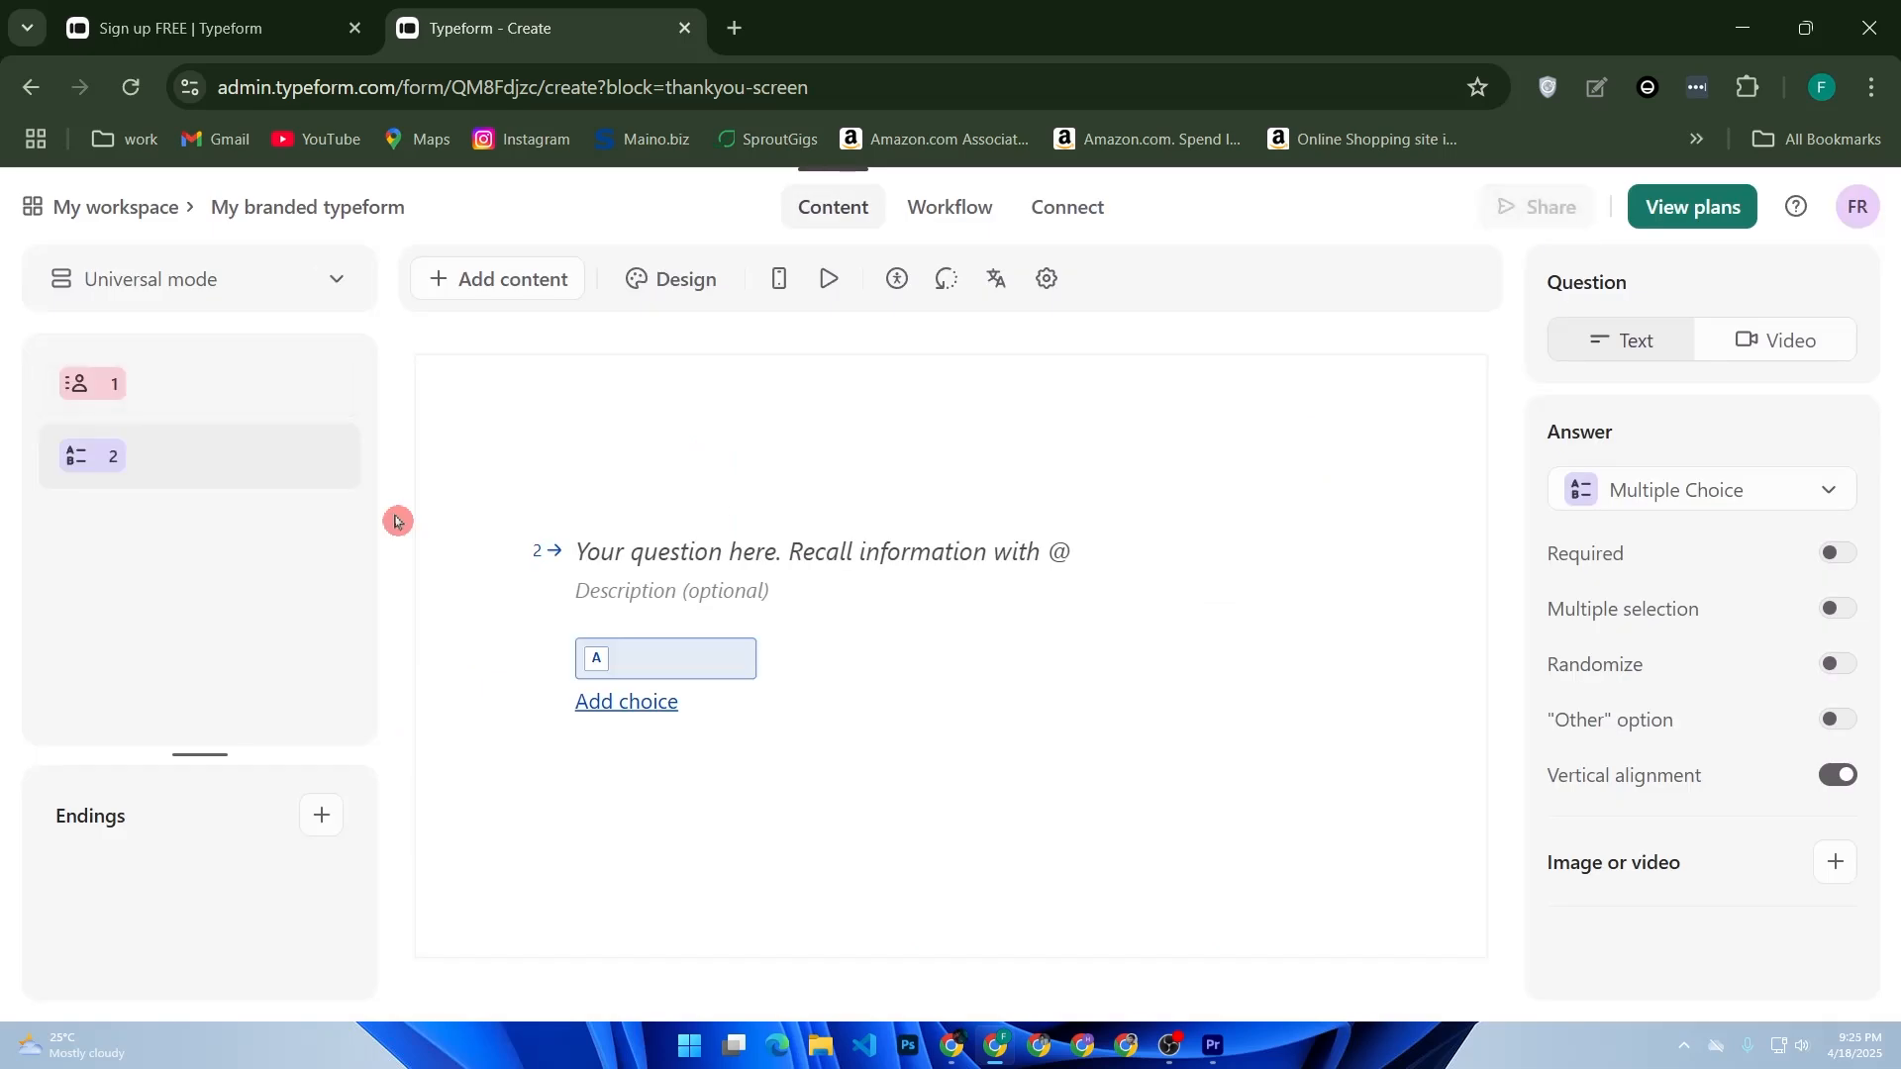
{"action": "left_click", "coordinate": [639, 659]}
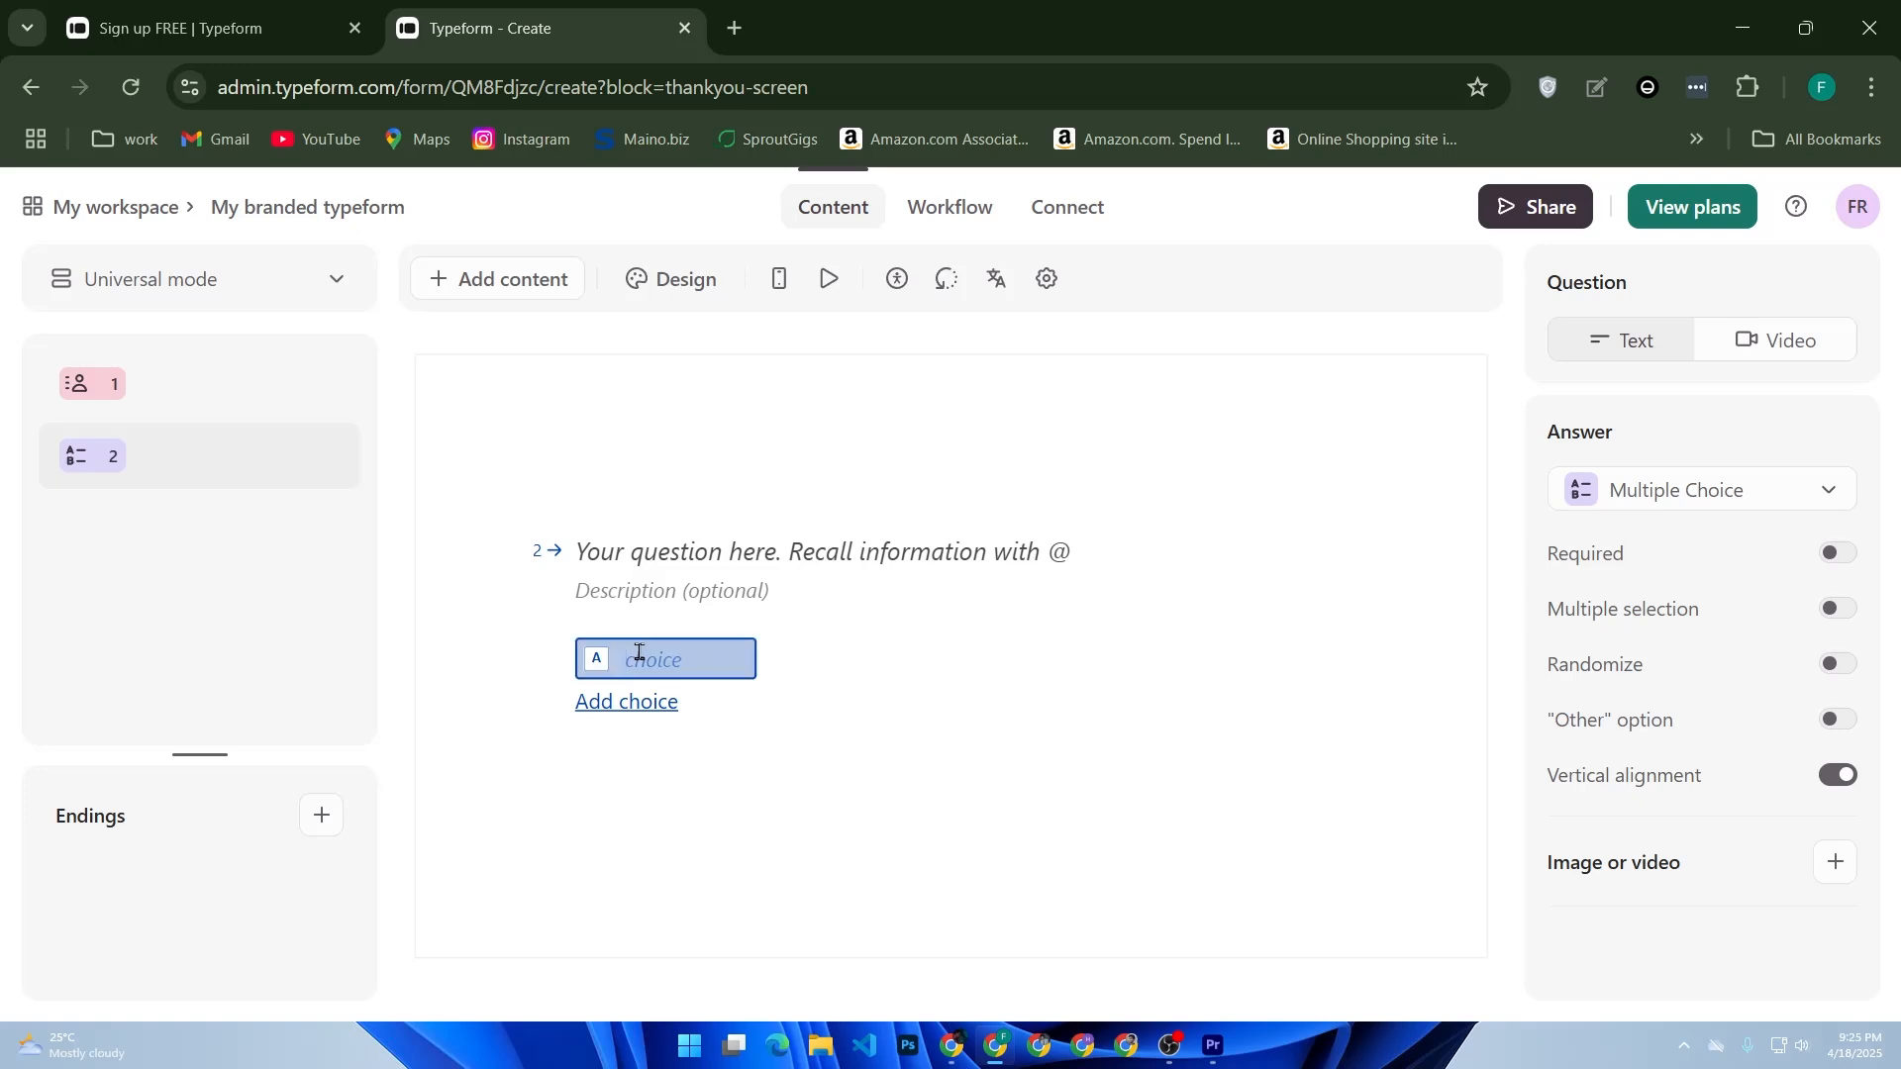
{"action": "type", "text": "How satis"}
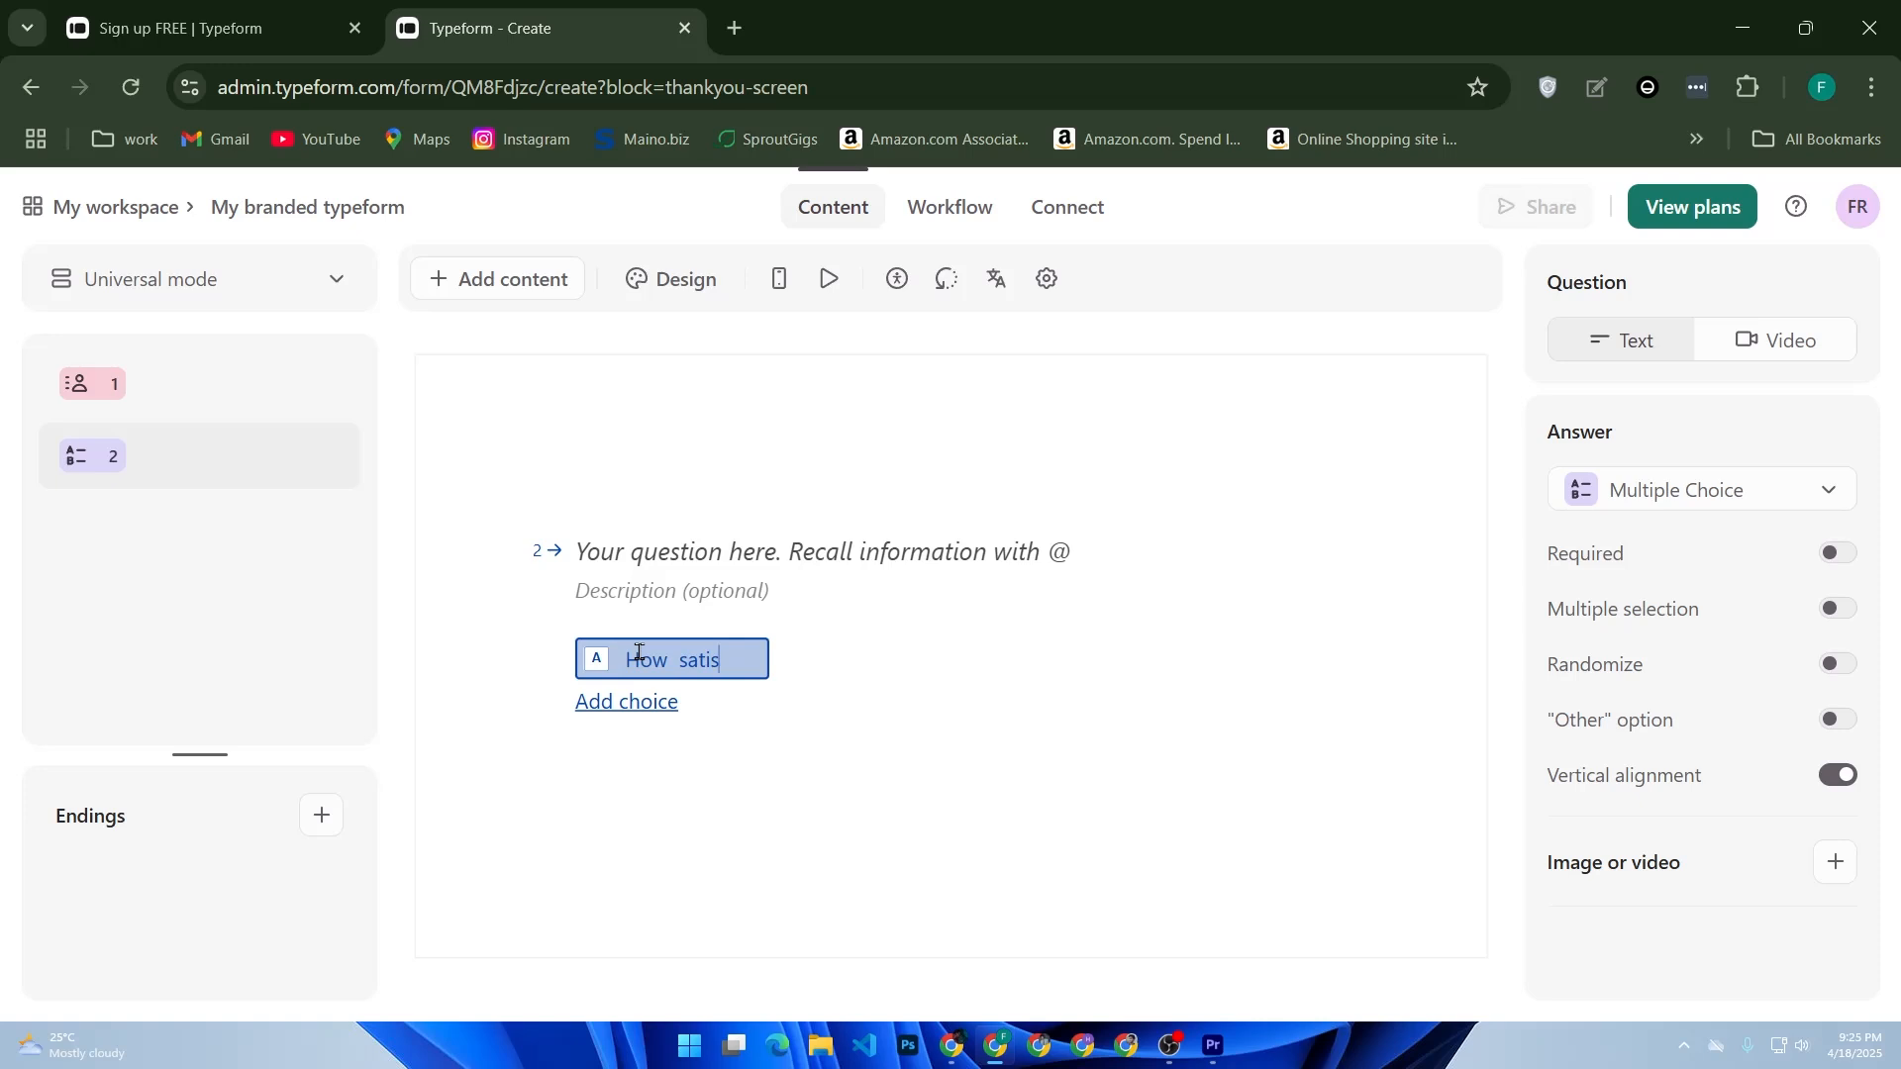
{"action": "type", "text": "fied"}
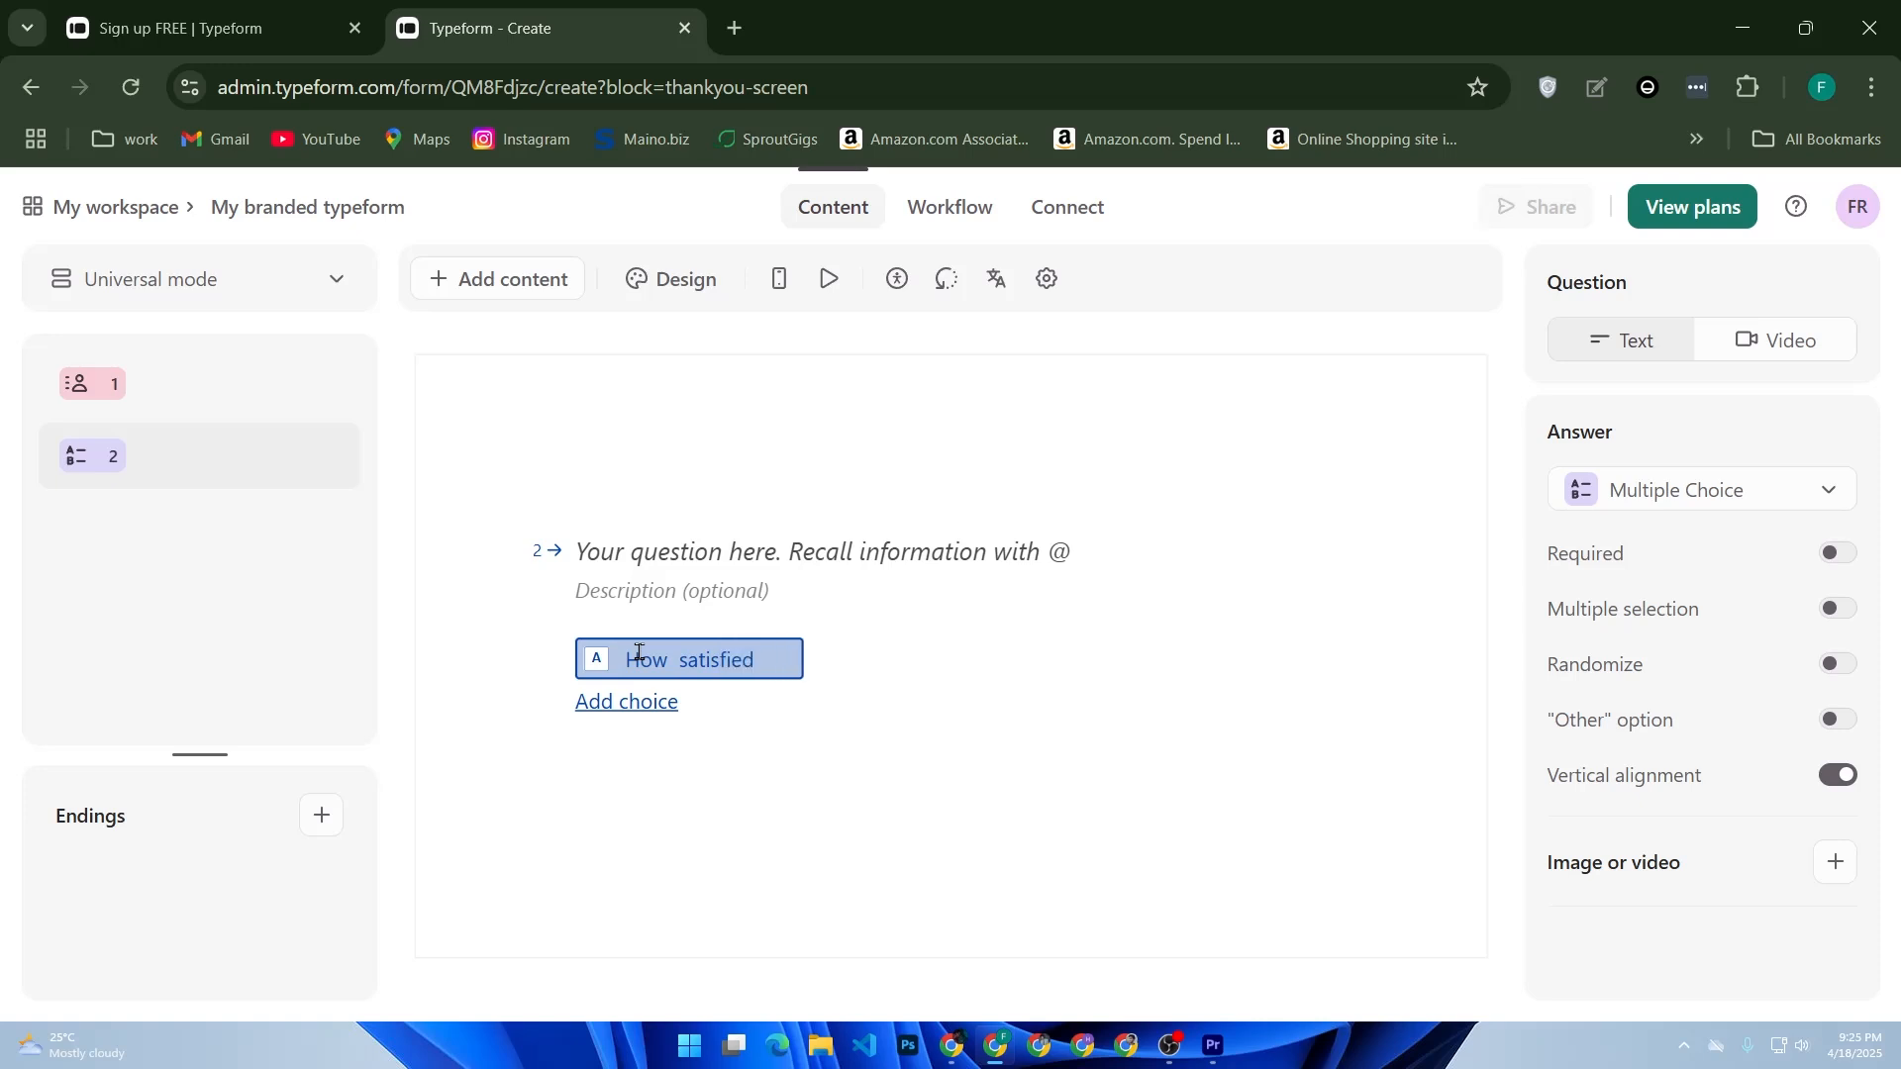
{"action": "type", "text": " are you "}
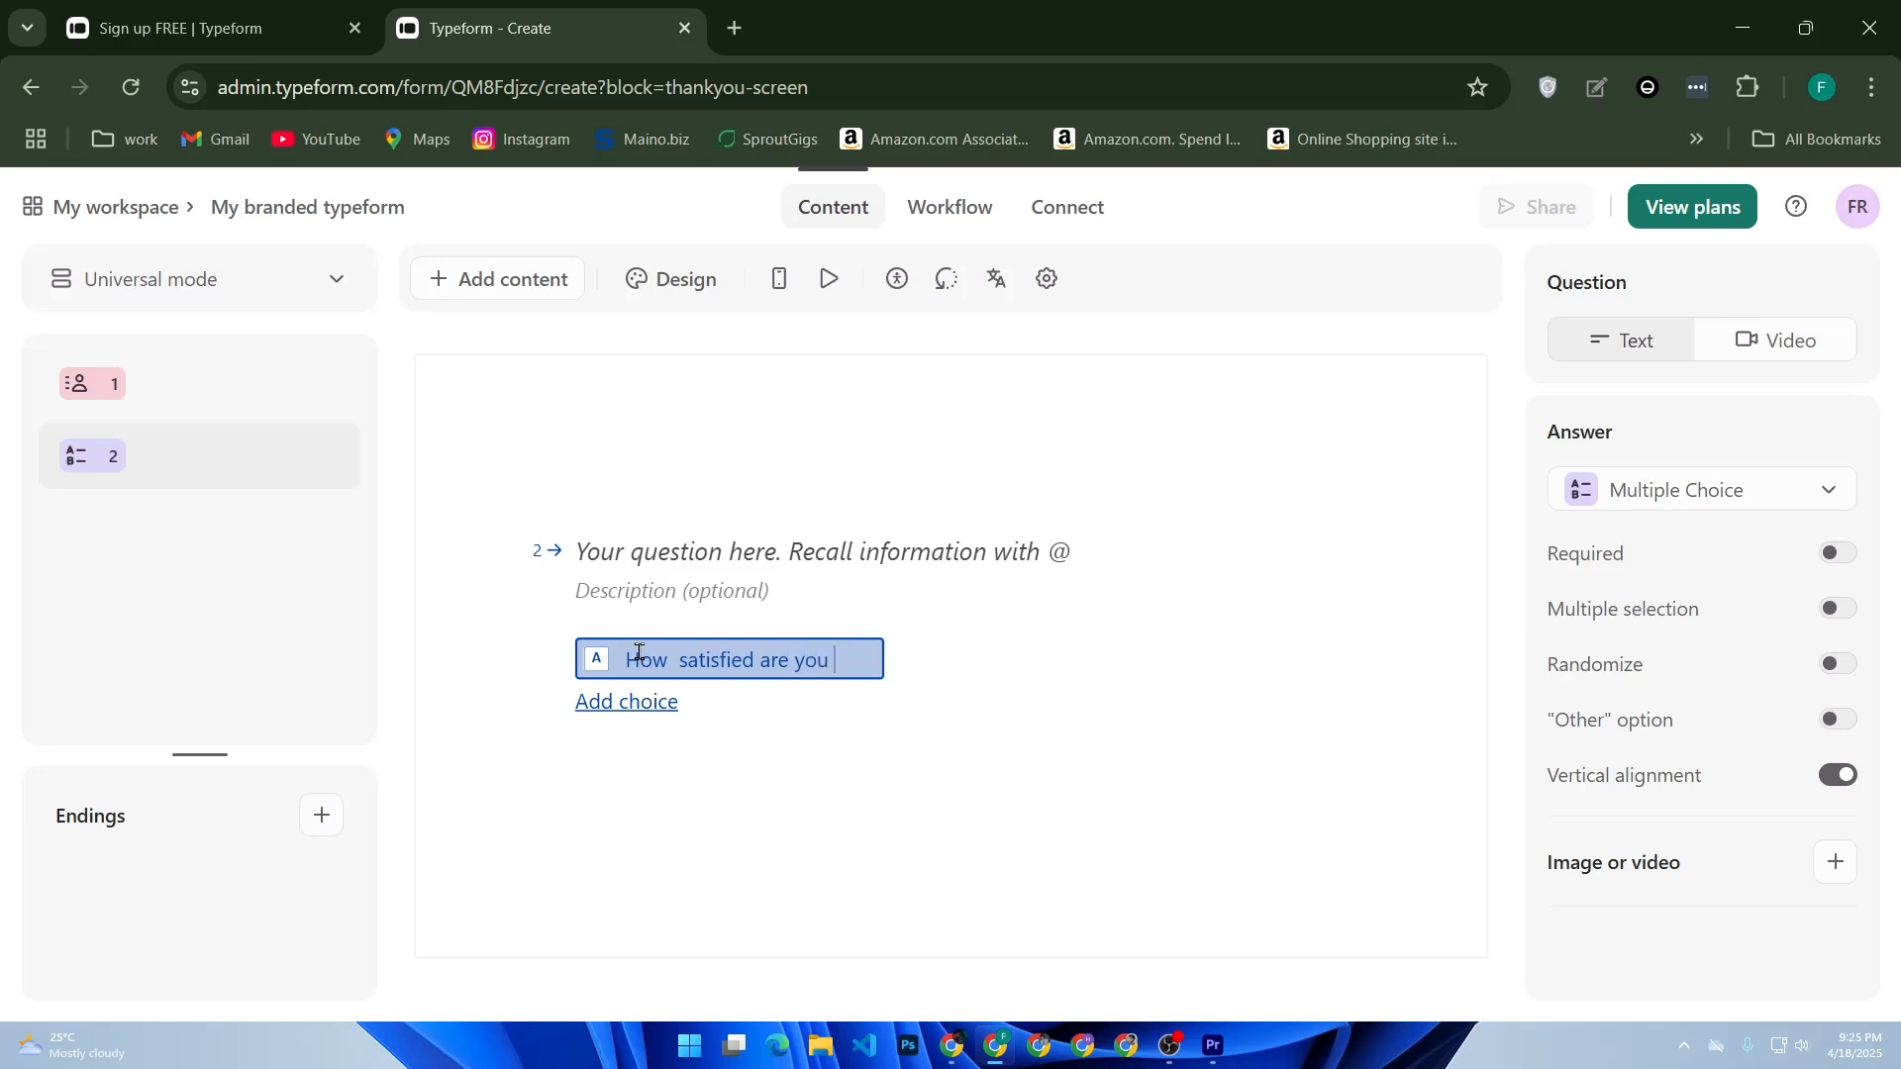
{"action": "type", "text": "with our"}
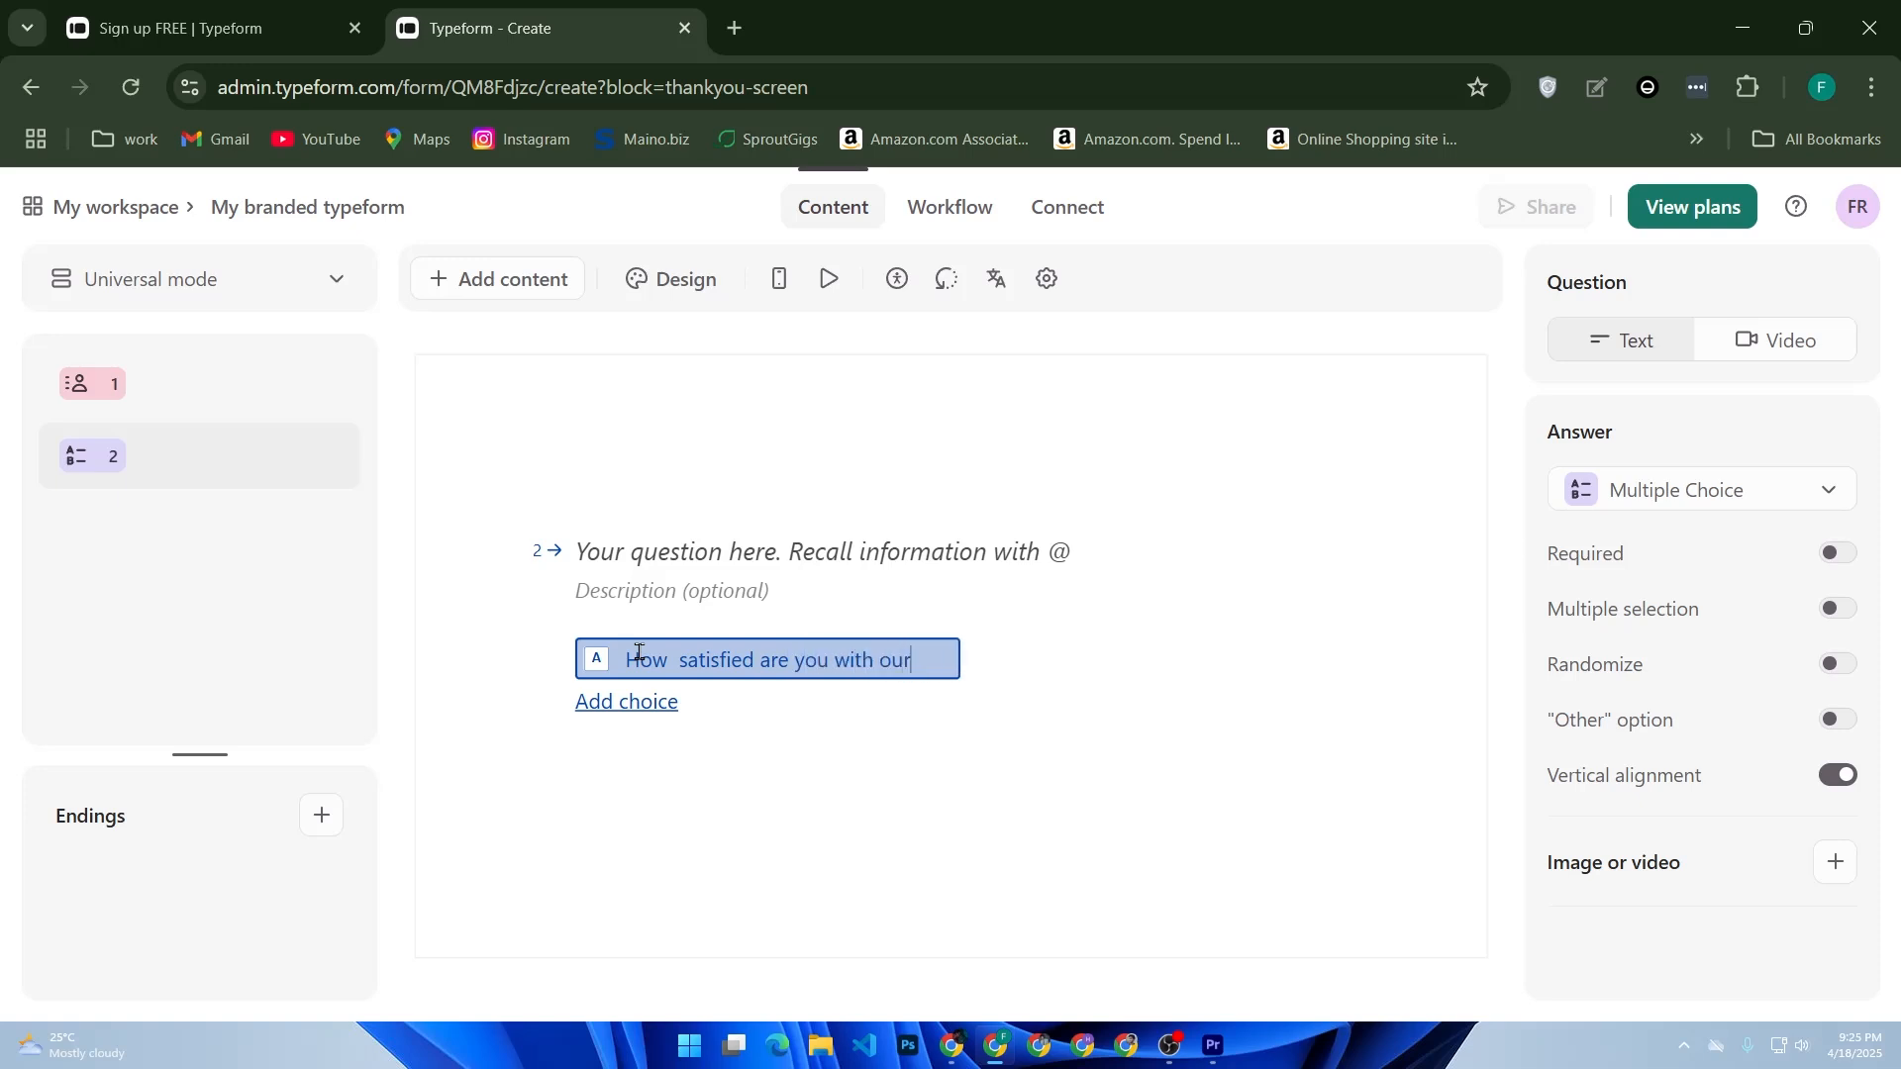
{"action": "type", "text": " servic"}
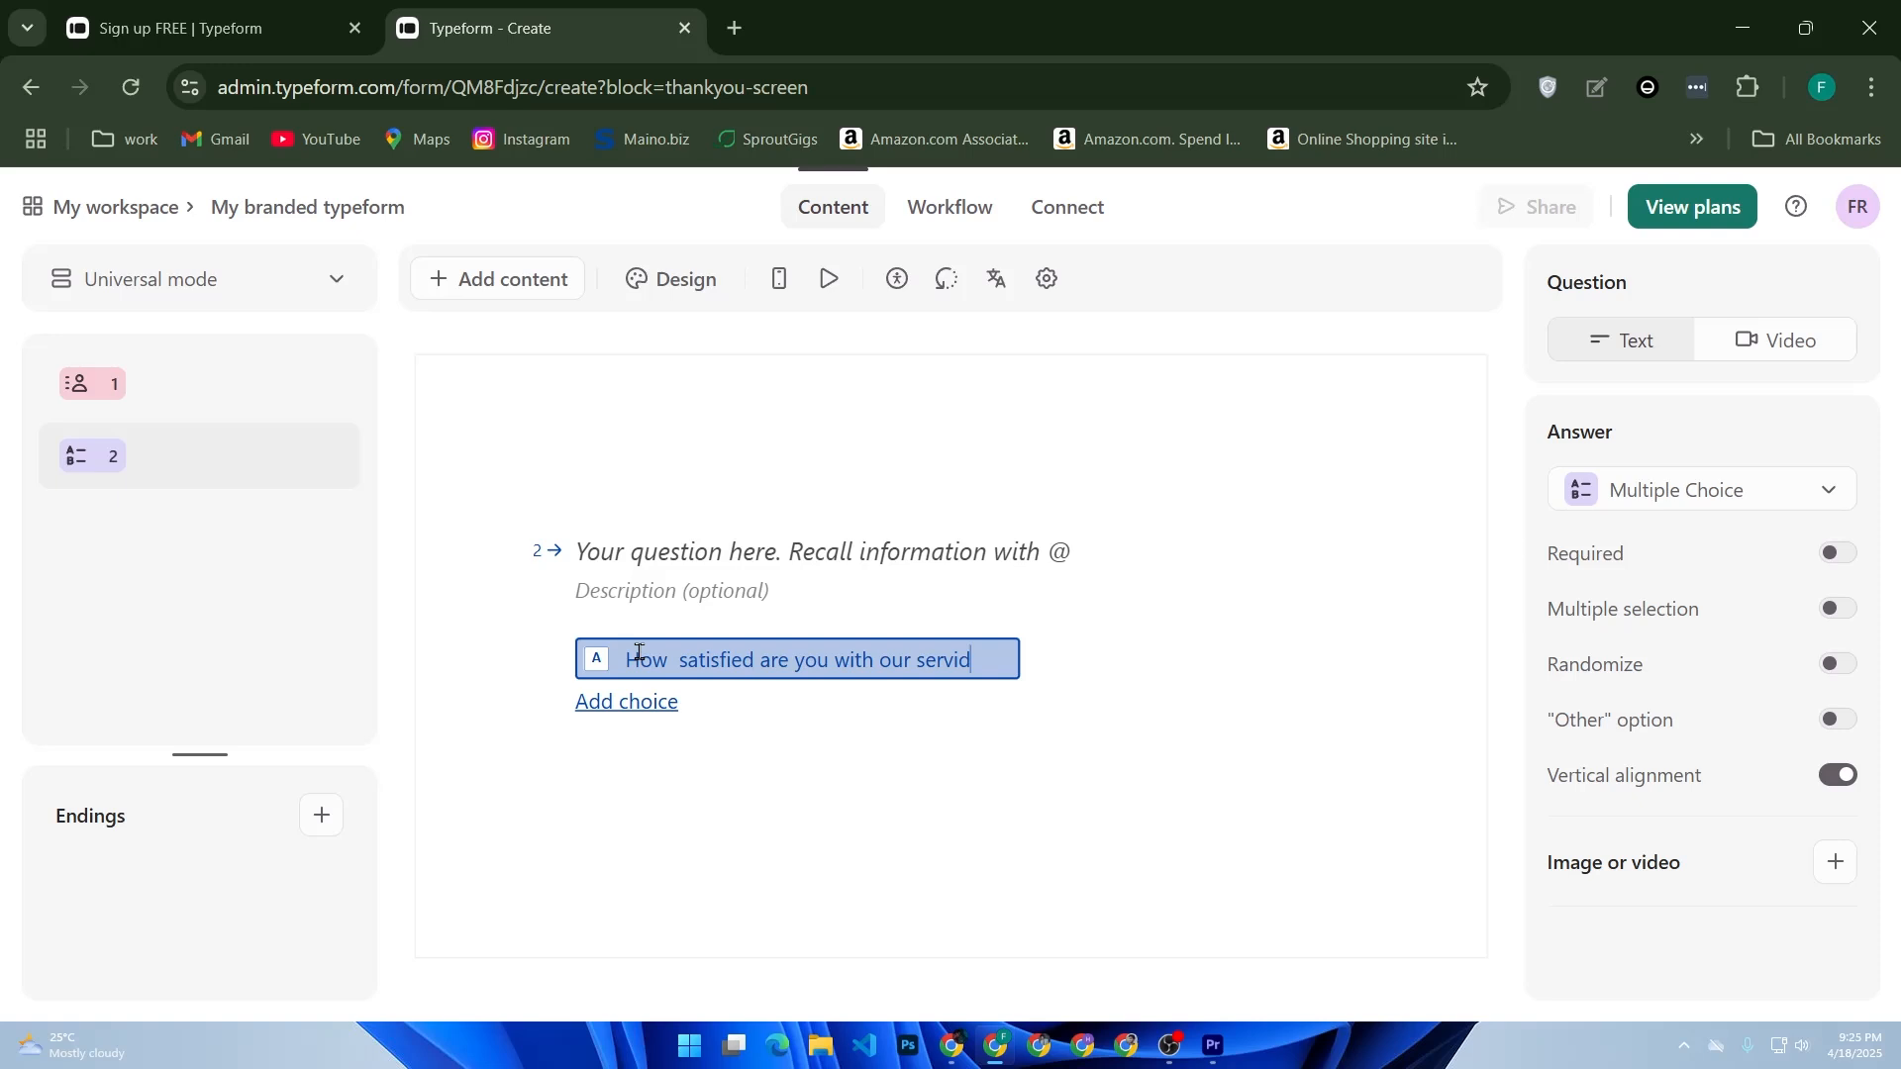
{"action": "type", "text": "e?"}
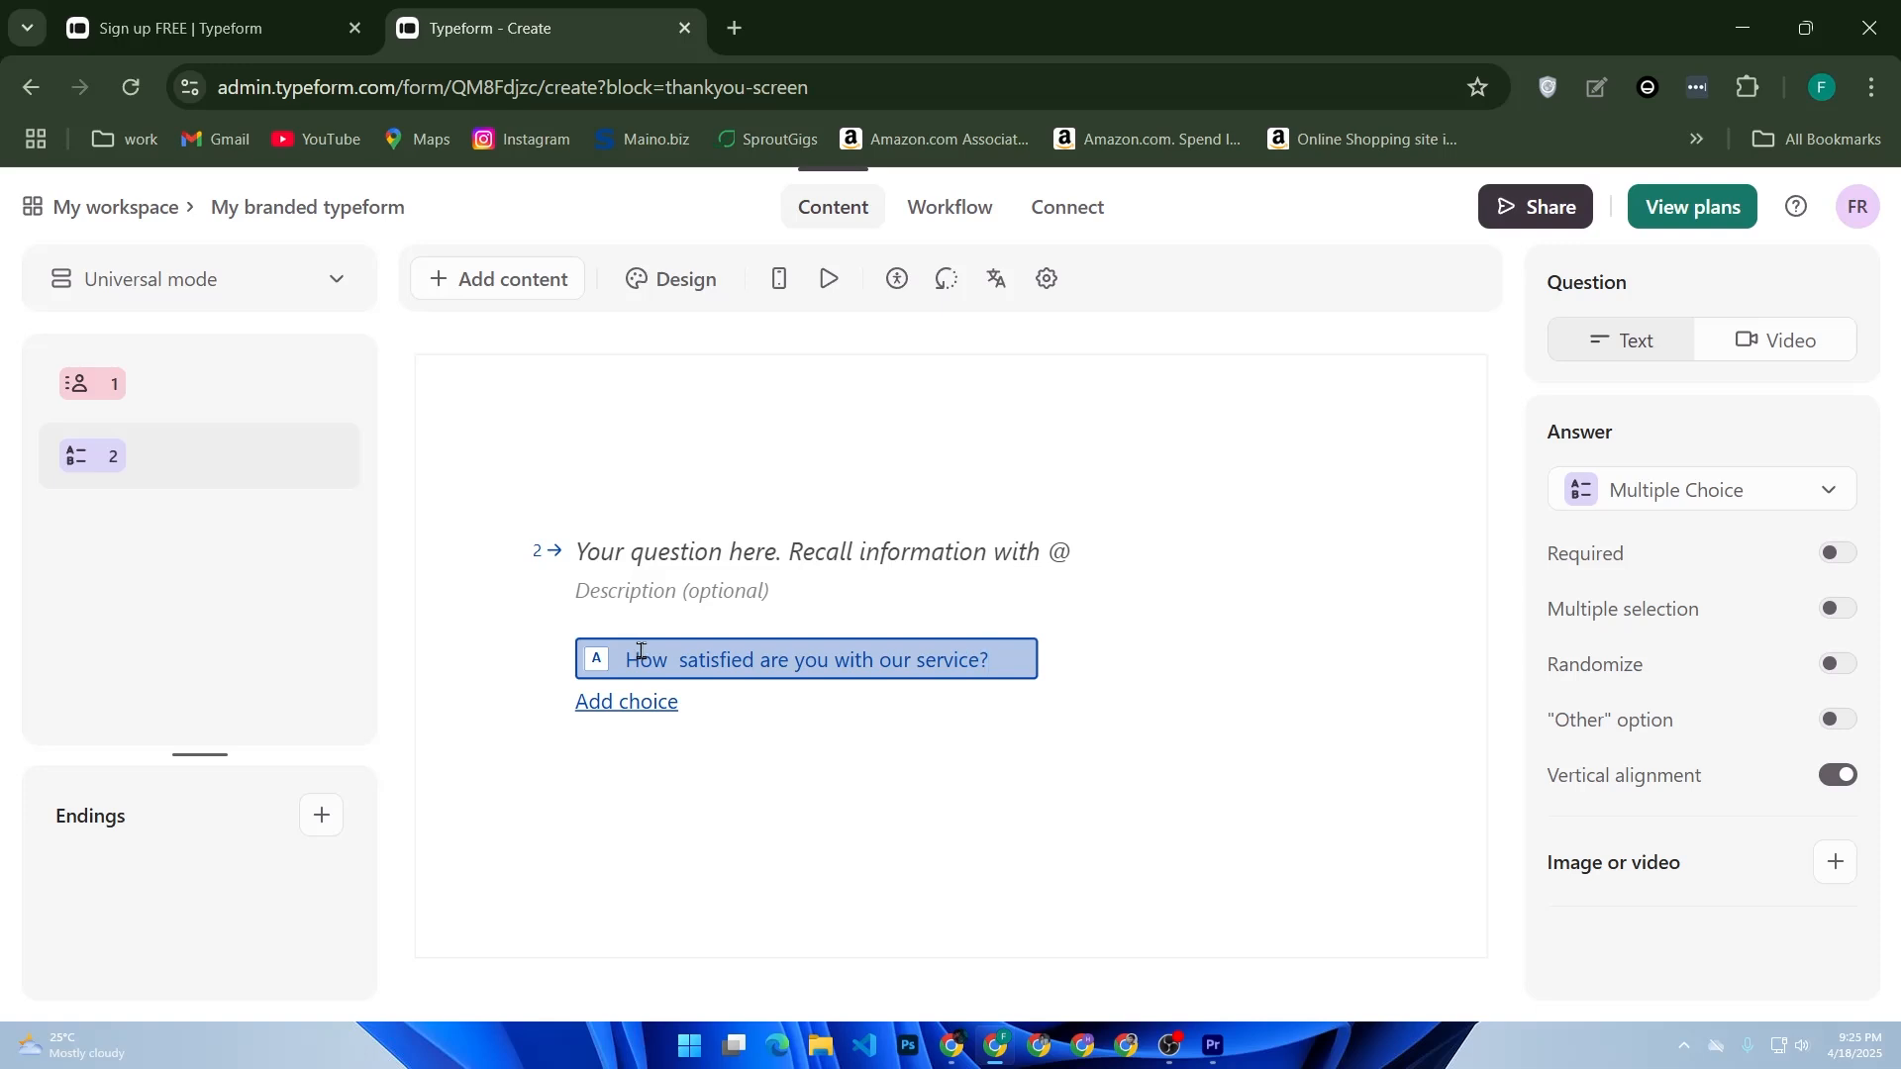
{"action": "left_click", "coordinate": [655, 703]}
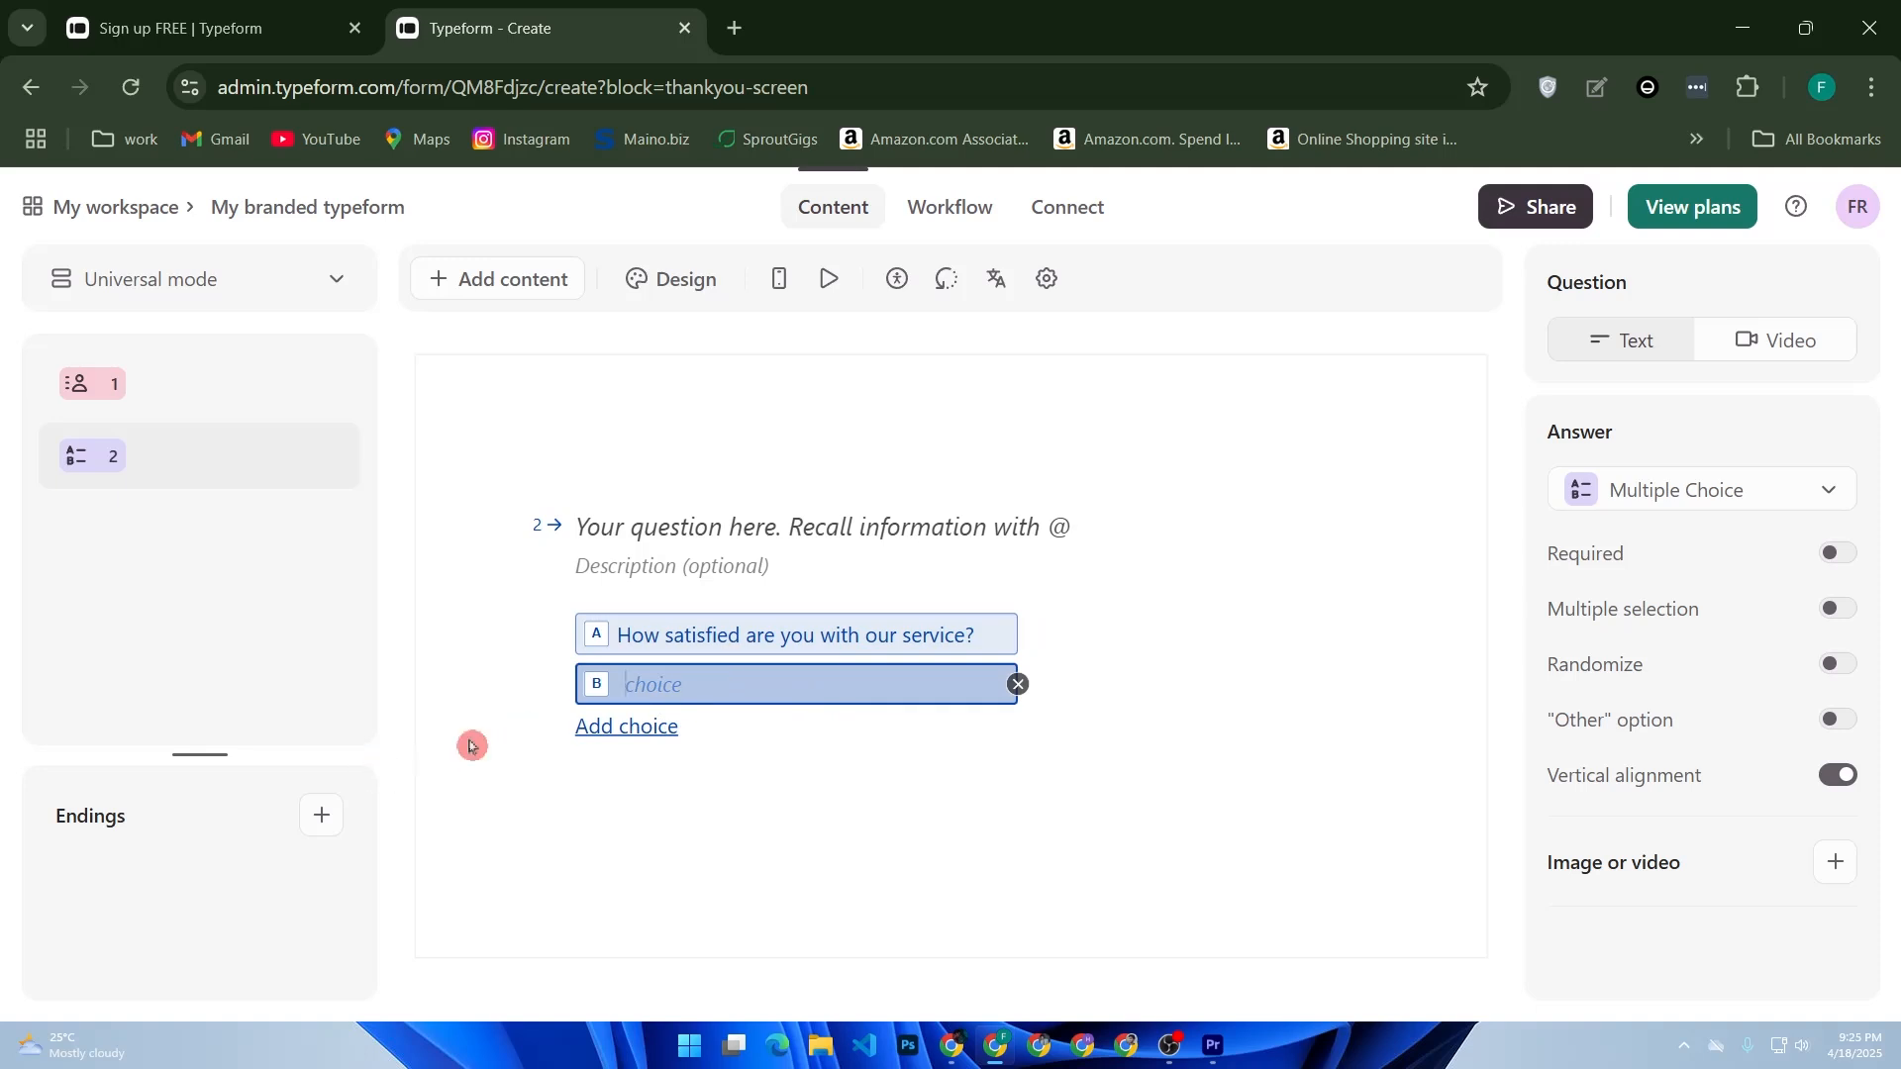
{"action": "right_click", "coordinate": [663, 696]}
{"action": "key", "text": "Escape"}
{"action": "left_click", "coordinate": [1017, 684]}
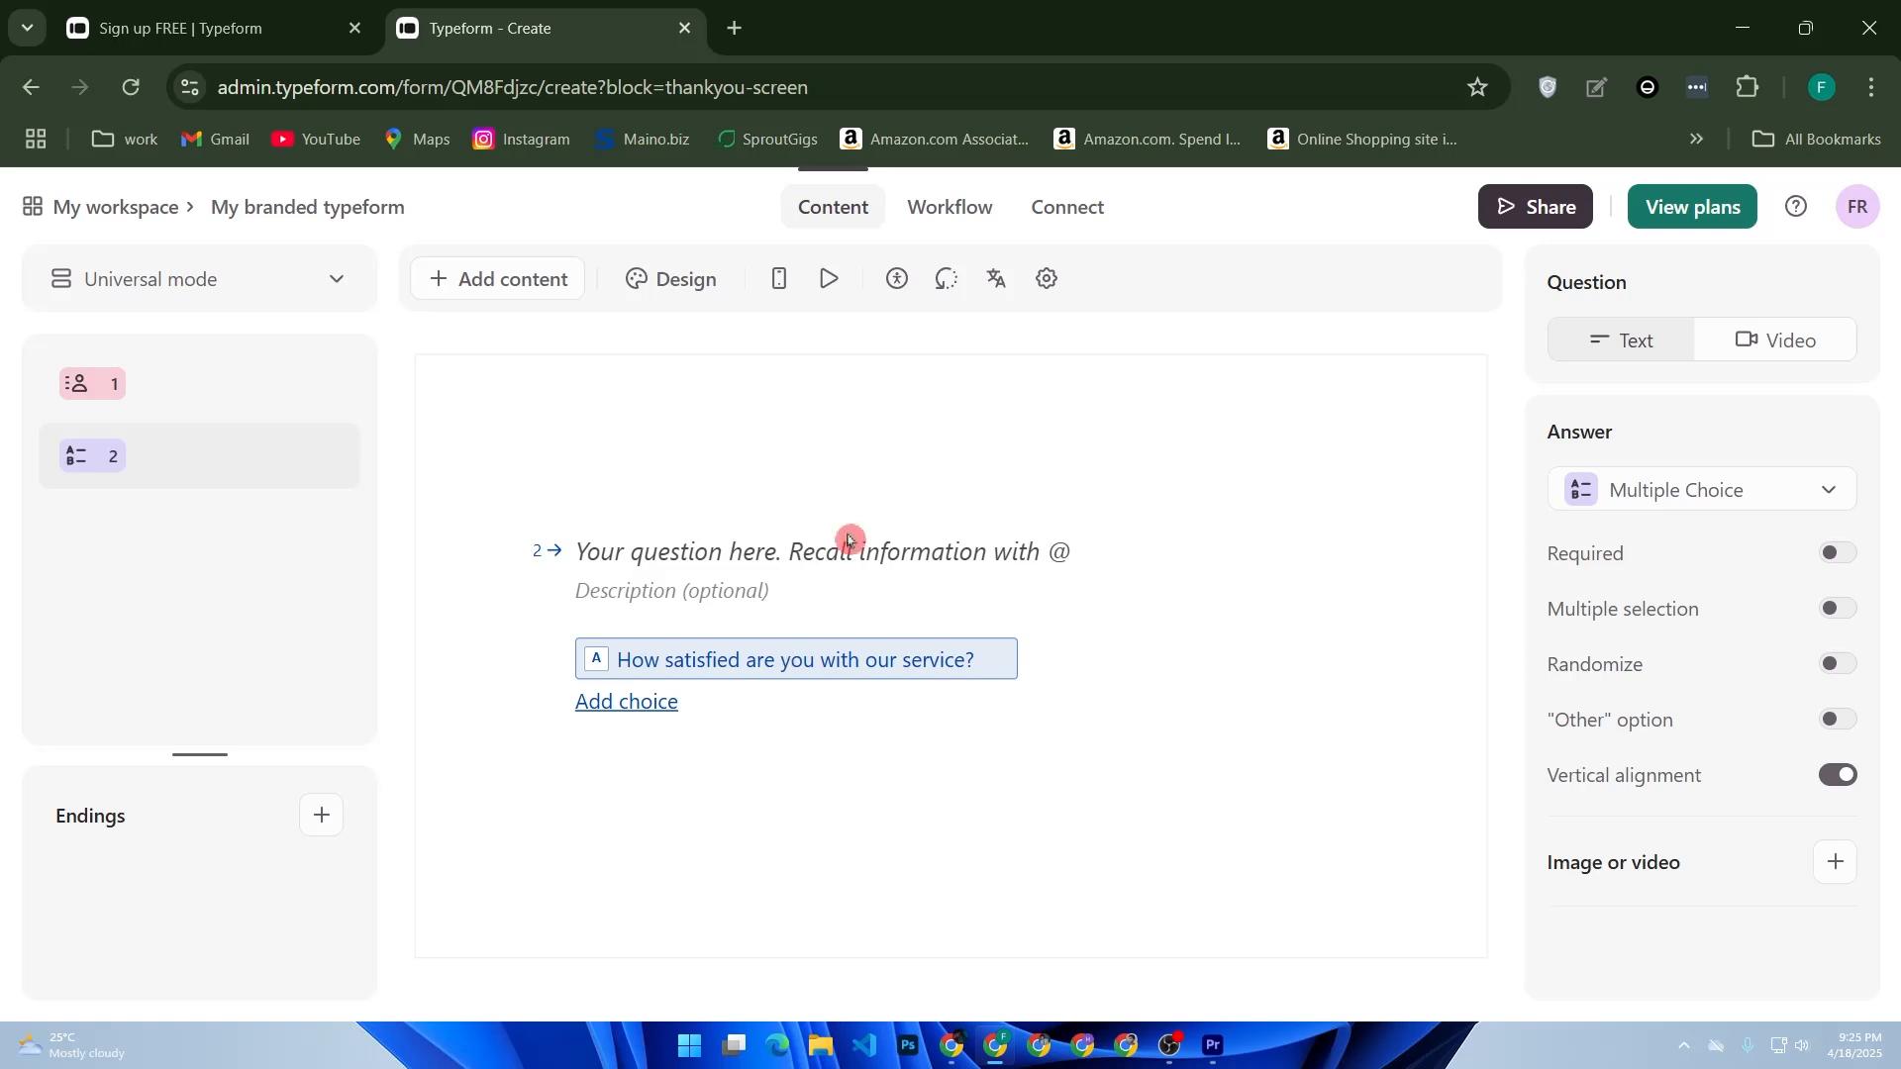
- Add a Short Text question titled "what could we improve?"
{"action": "left_click", "coordinate": [520, 282]}
{"action": "left_click", "coordinate": [581, 526]}
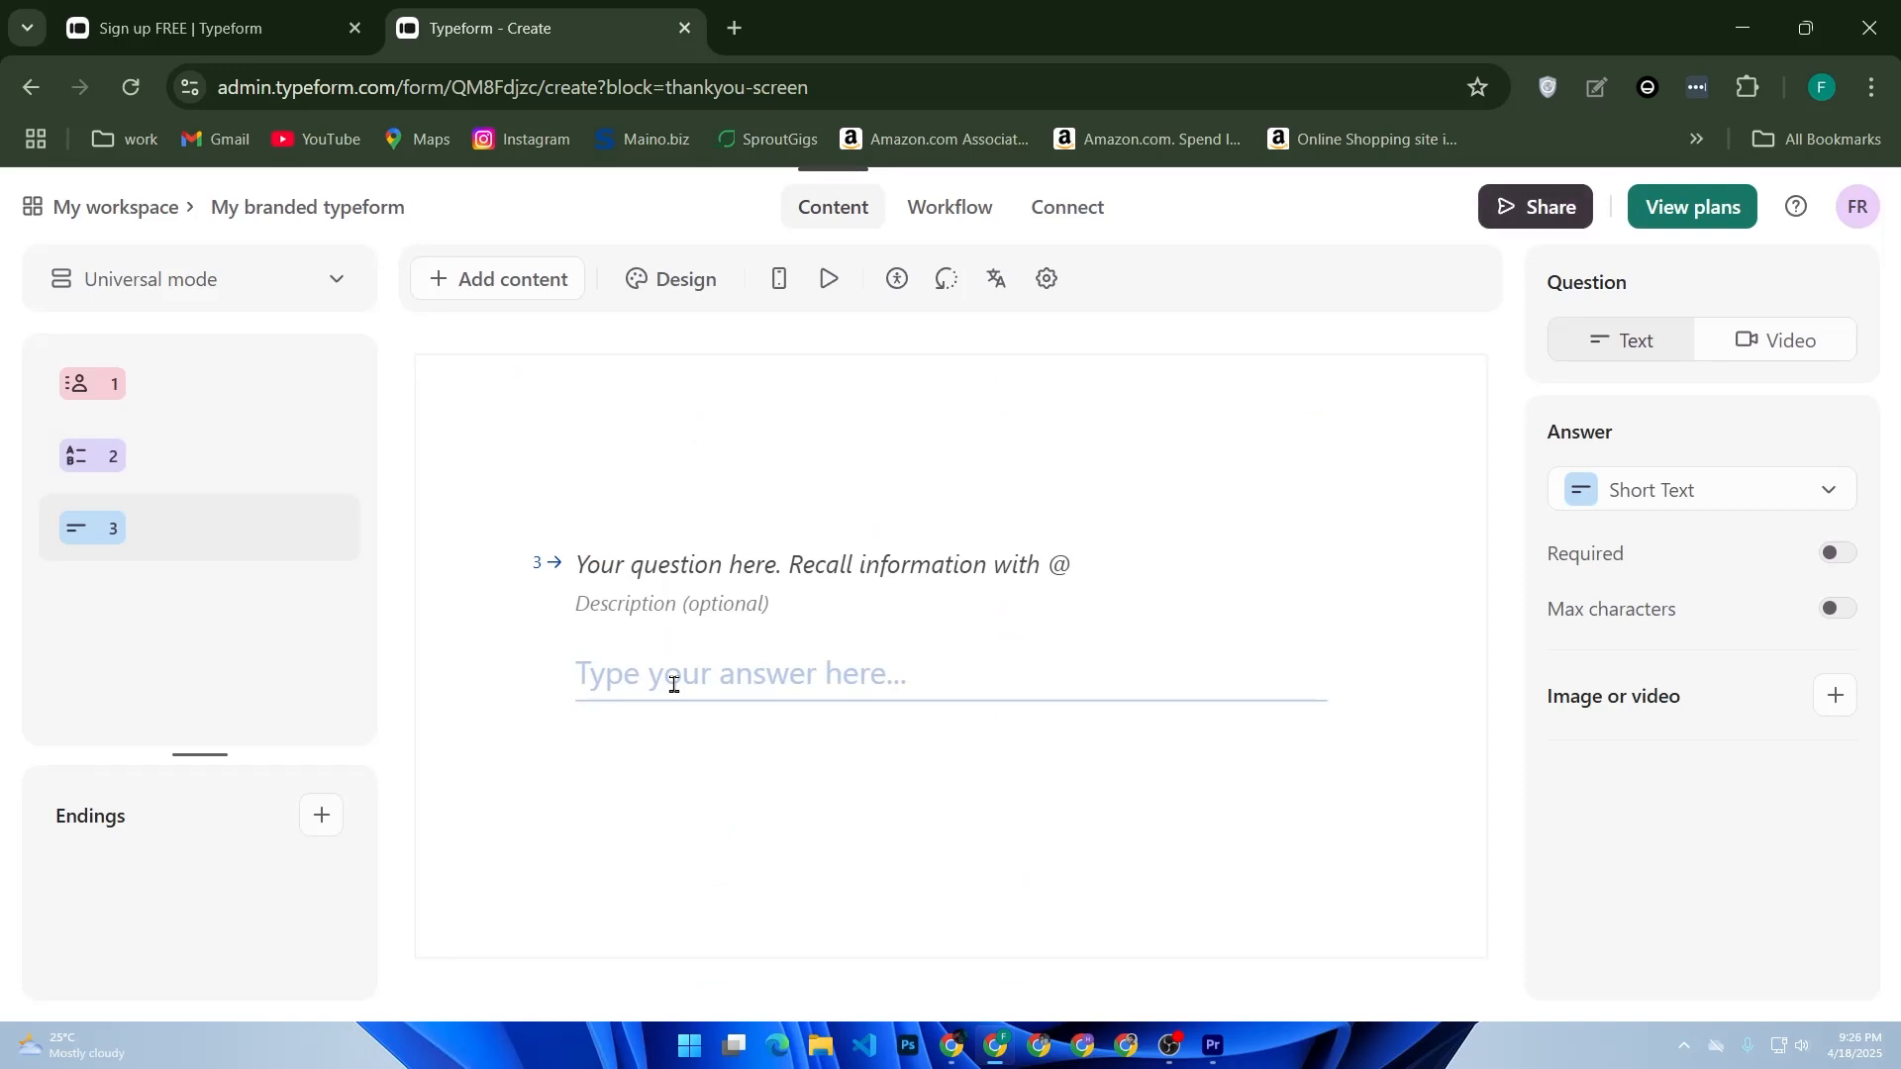
{"action": "left_click", "coordinate": [737, 602]}
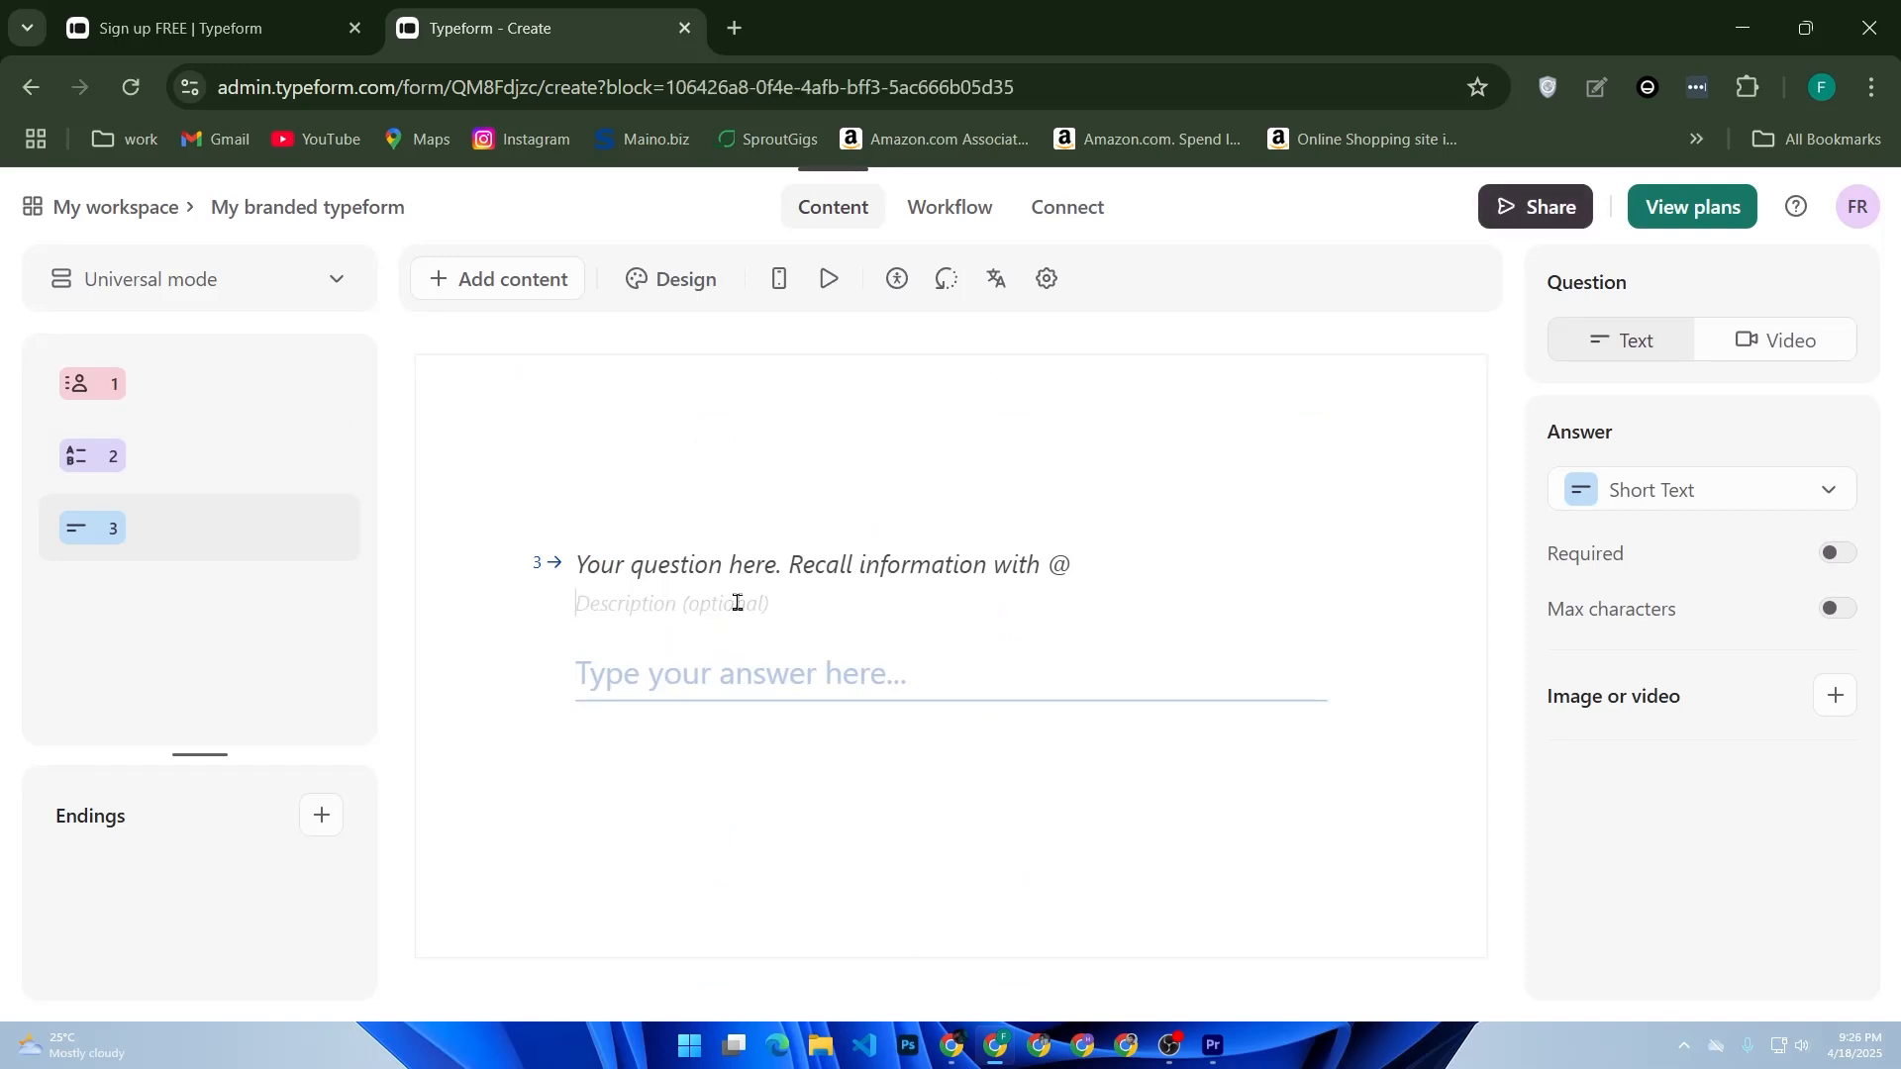
{"action": "left_click", "coordinate": [951, 830]}
{"action": "left_click", "coordinate": [746, 606]}
{"action": "left_click", "coordinate": [853, 679]}
{"action": "left_click", "coordinate": [1067, 562]}
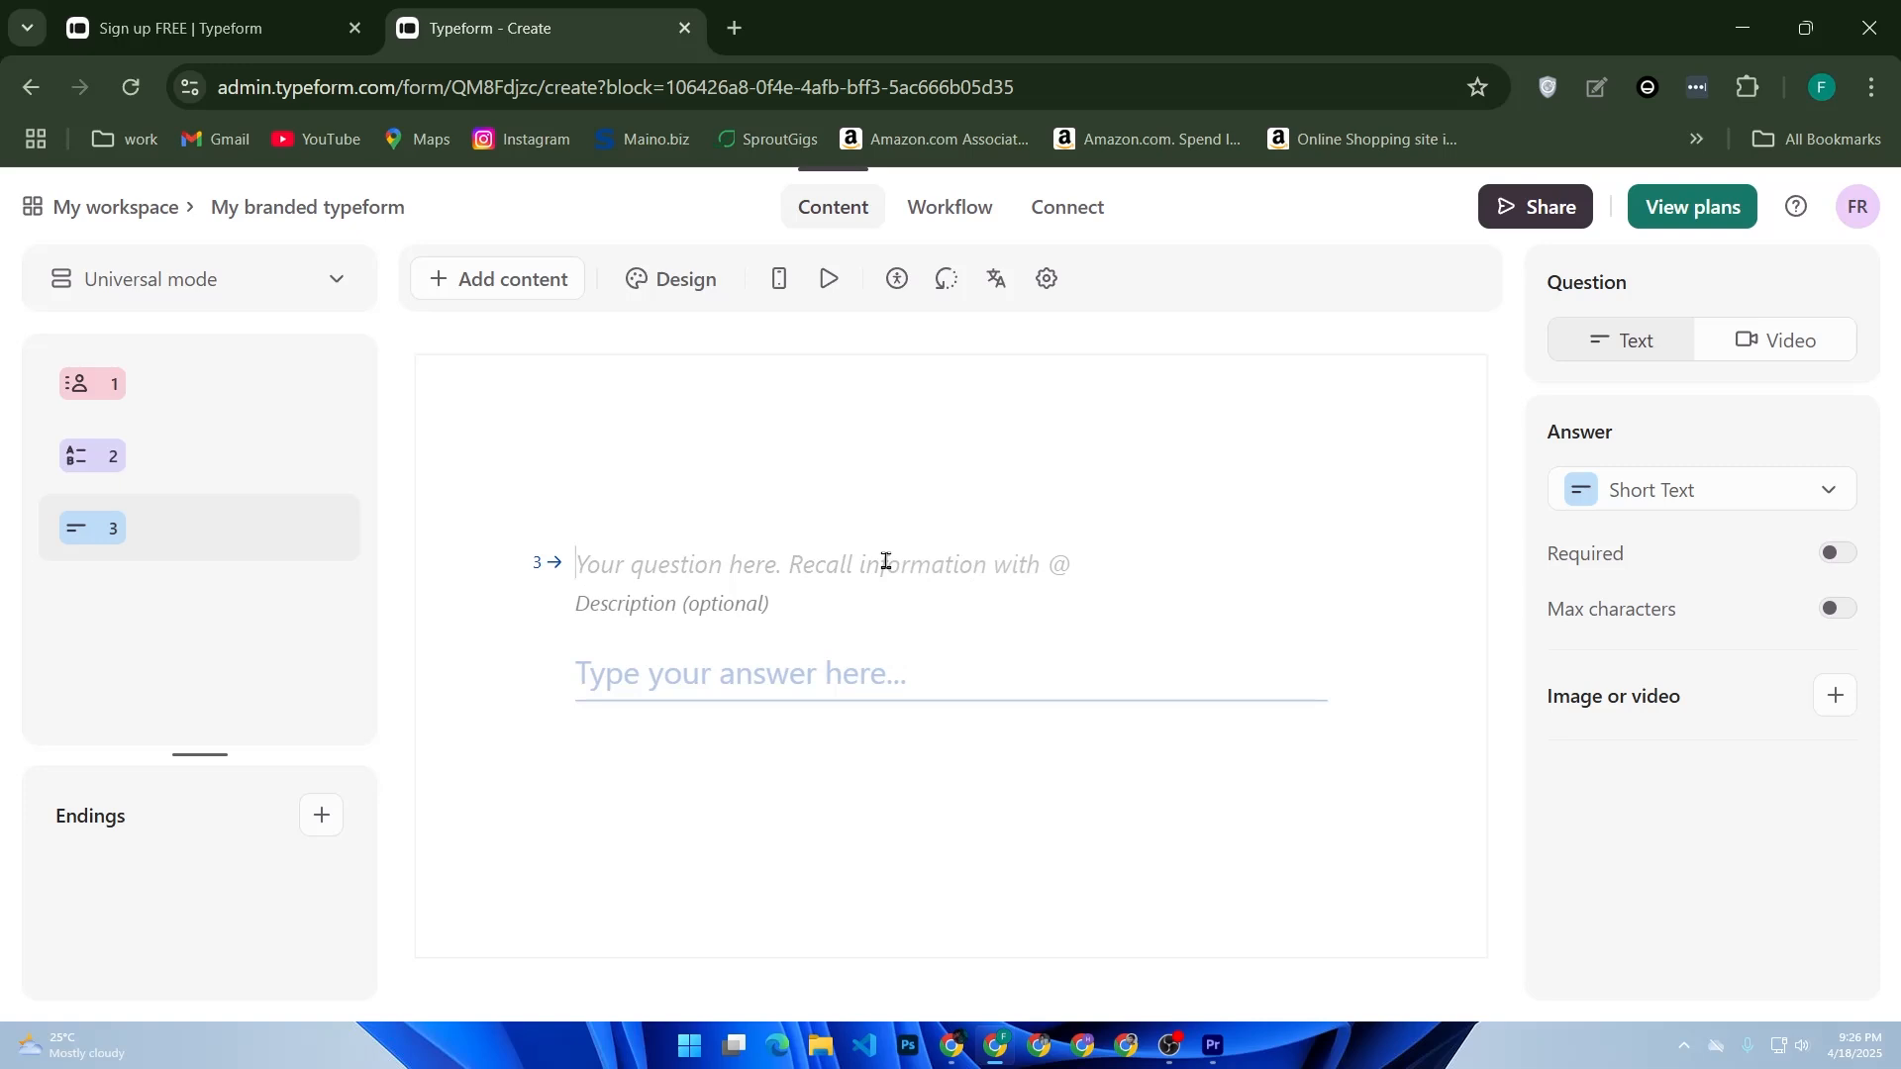
{"action": "type", "text": "what "}
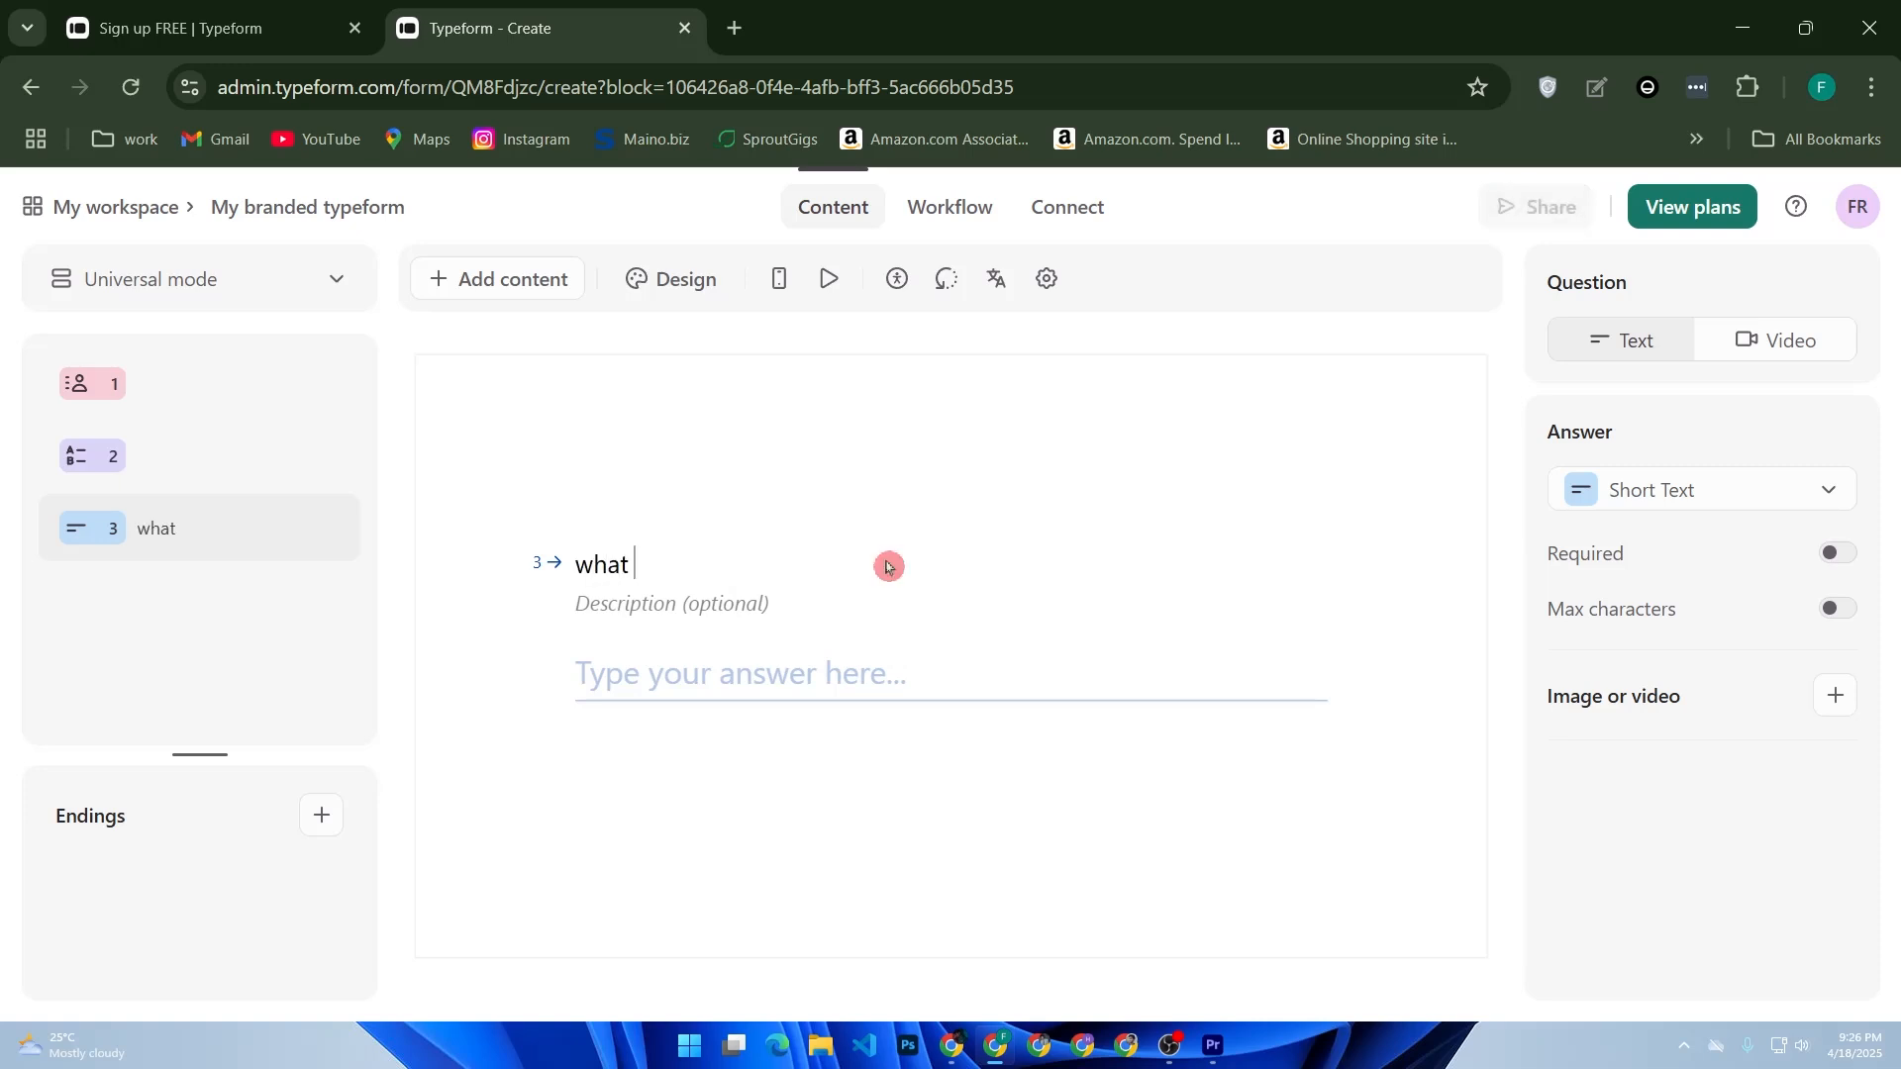
{"action": "type", "text": "c"}
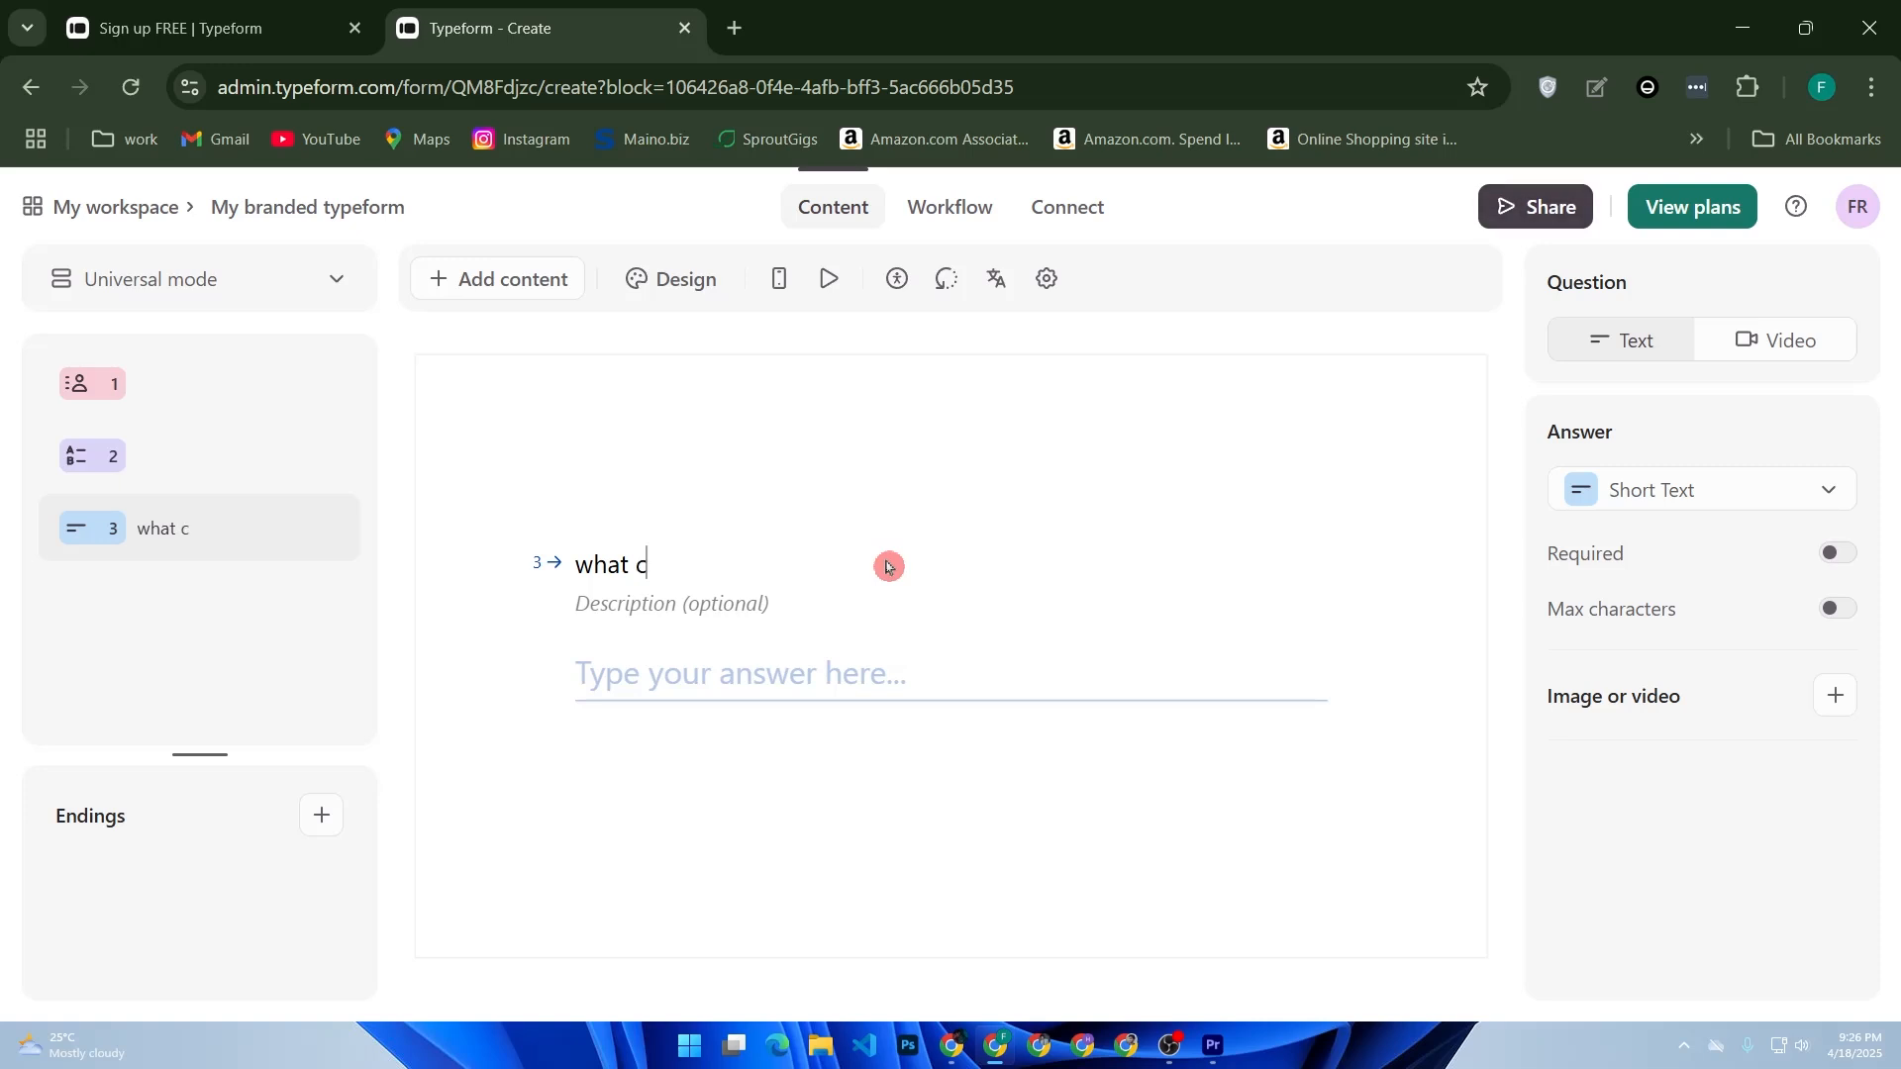
{"action": "type", "text": "oul"}
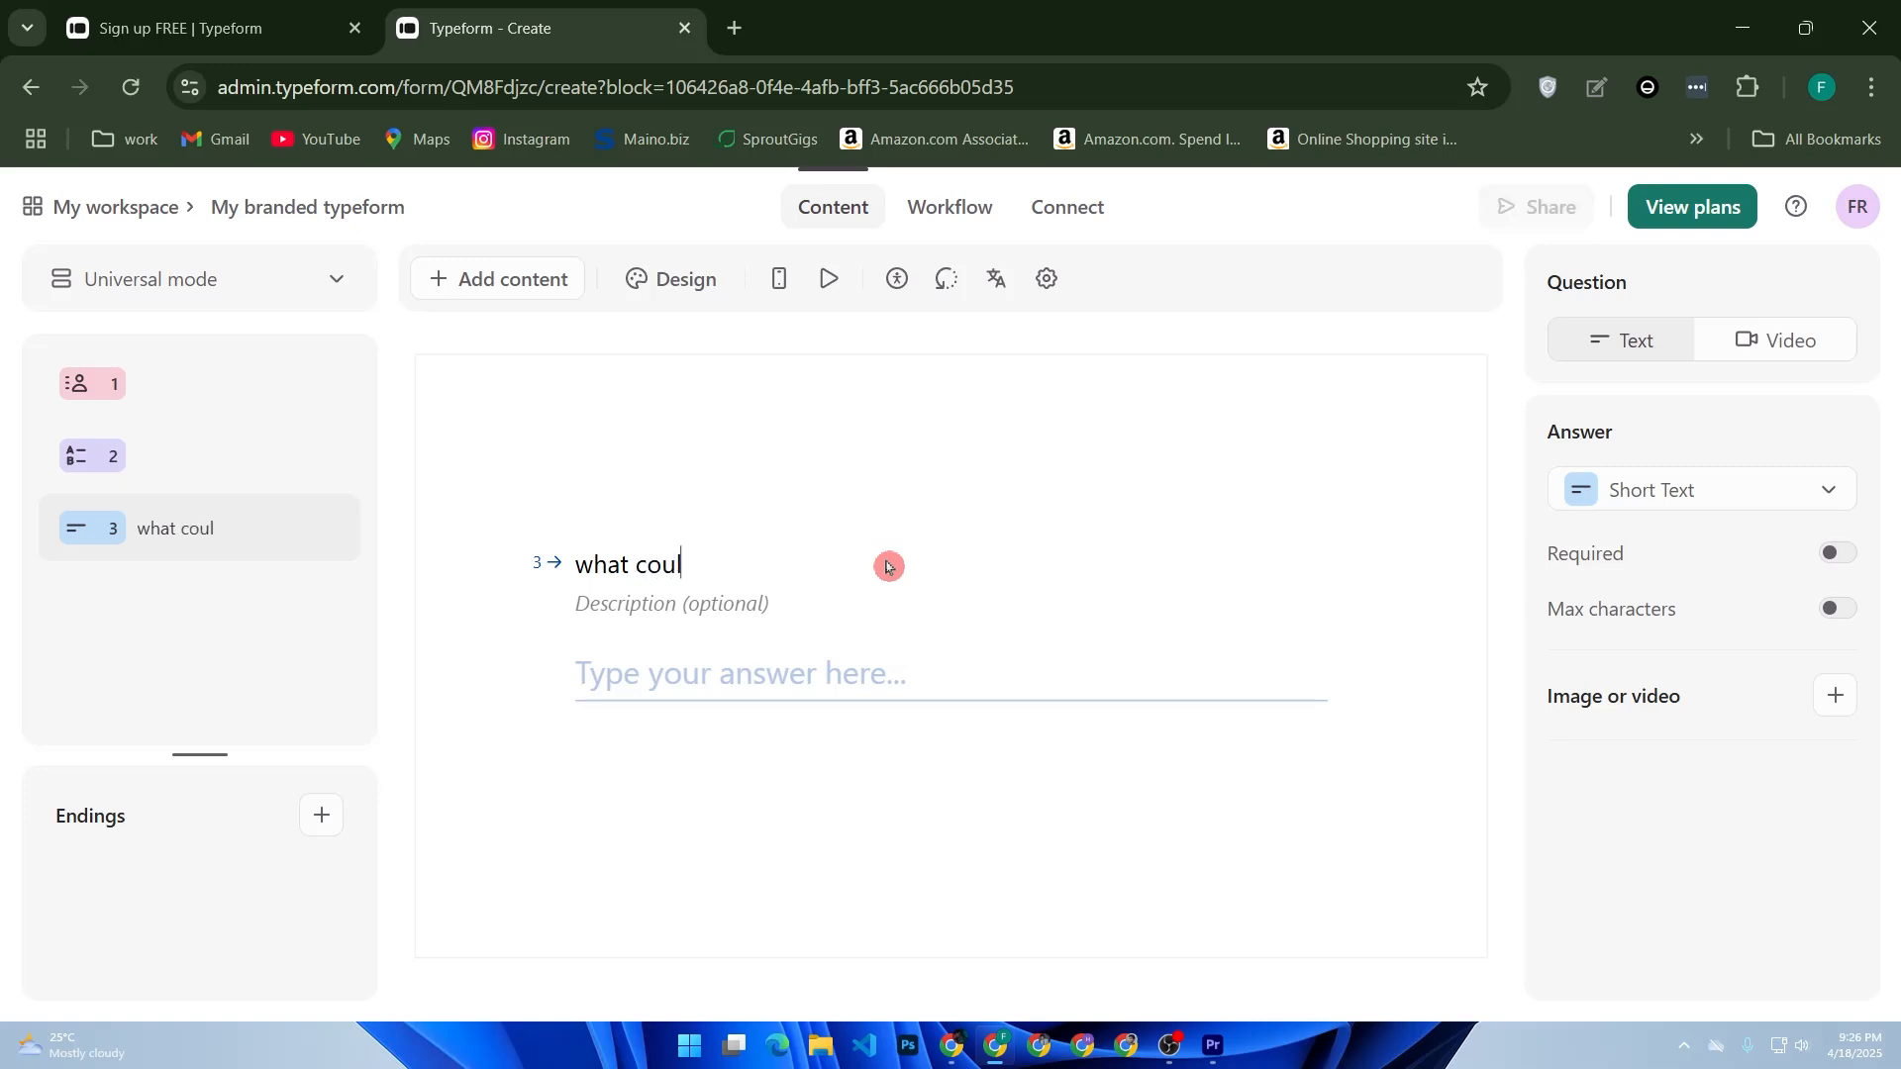
{"action": "type", "text": "d we im"}
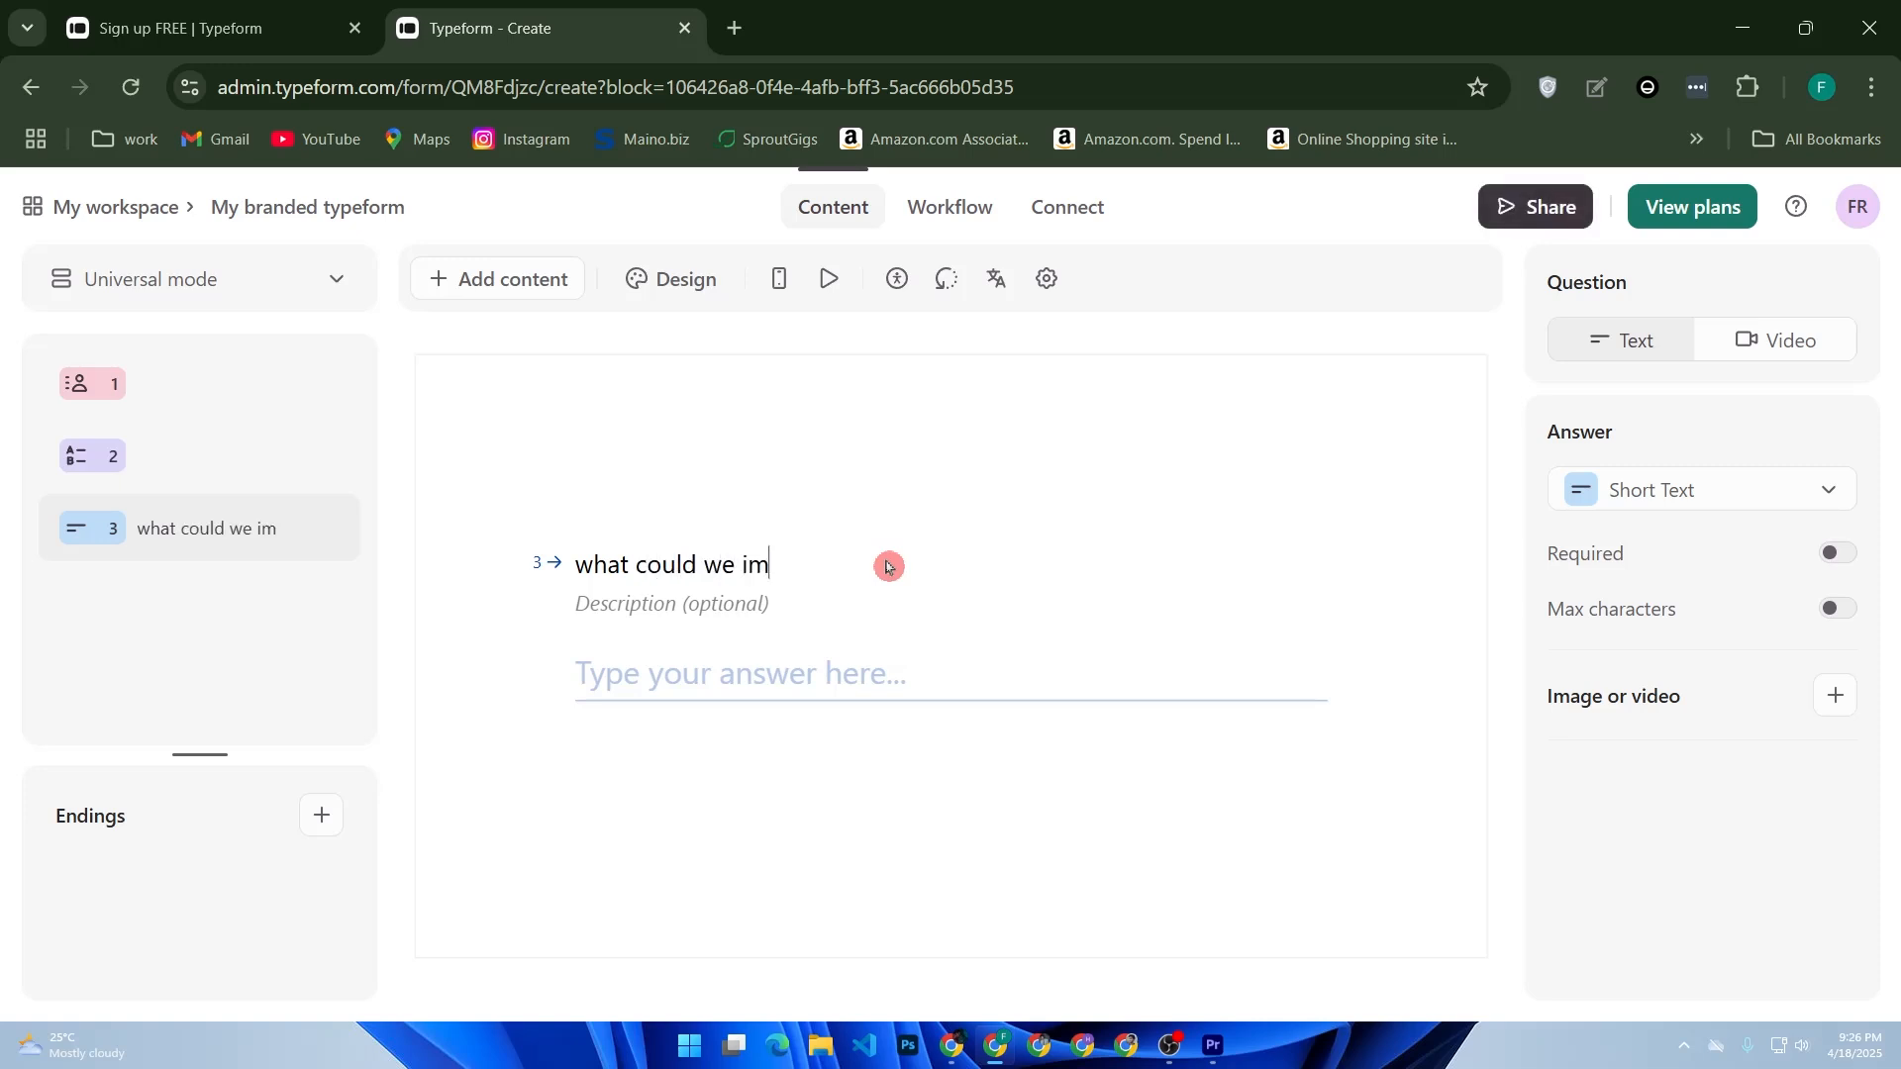
{"action": "type", "text": "prove?"}
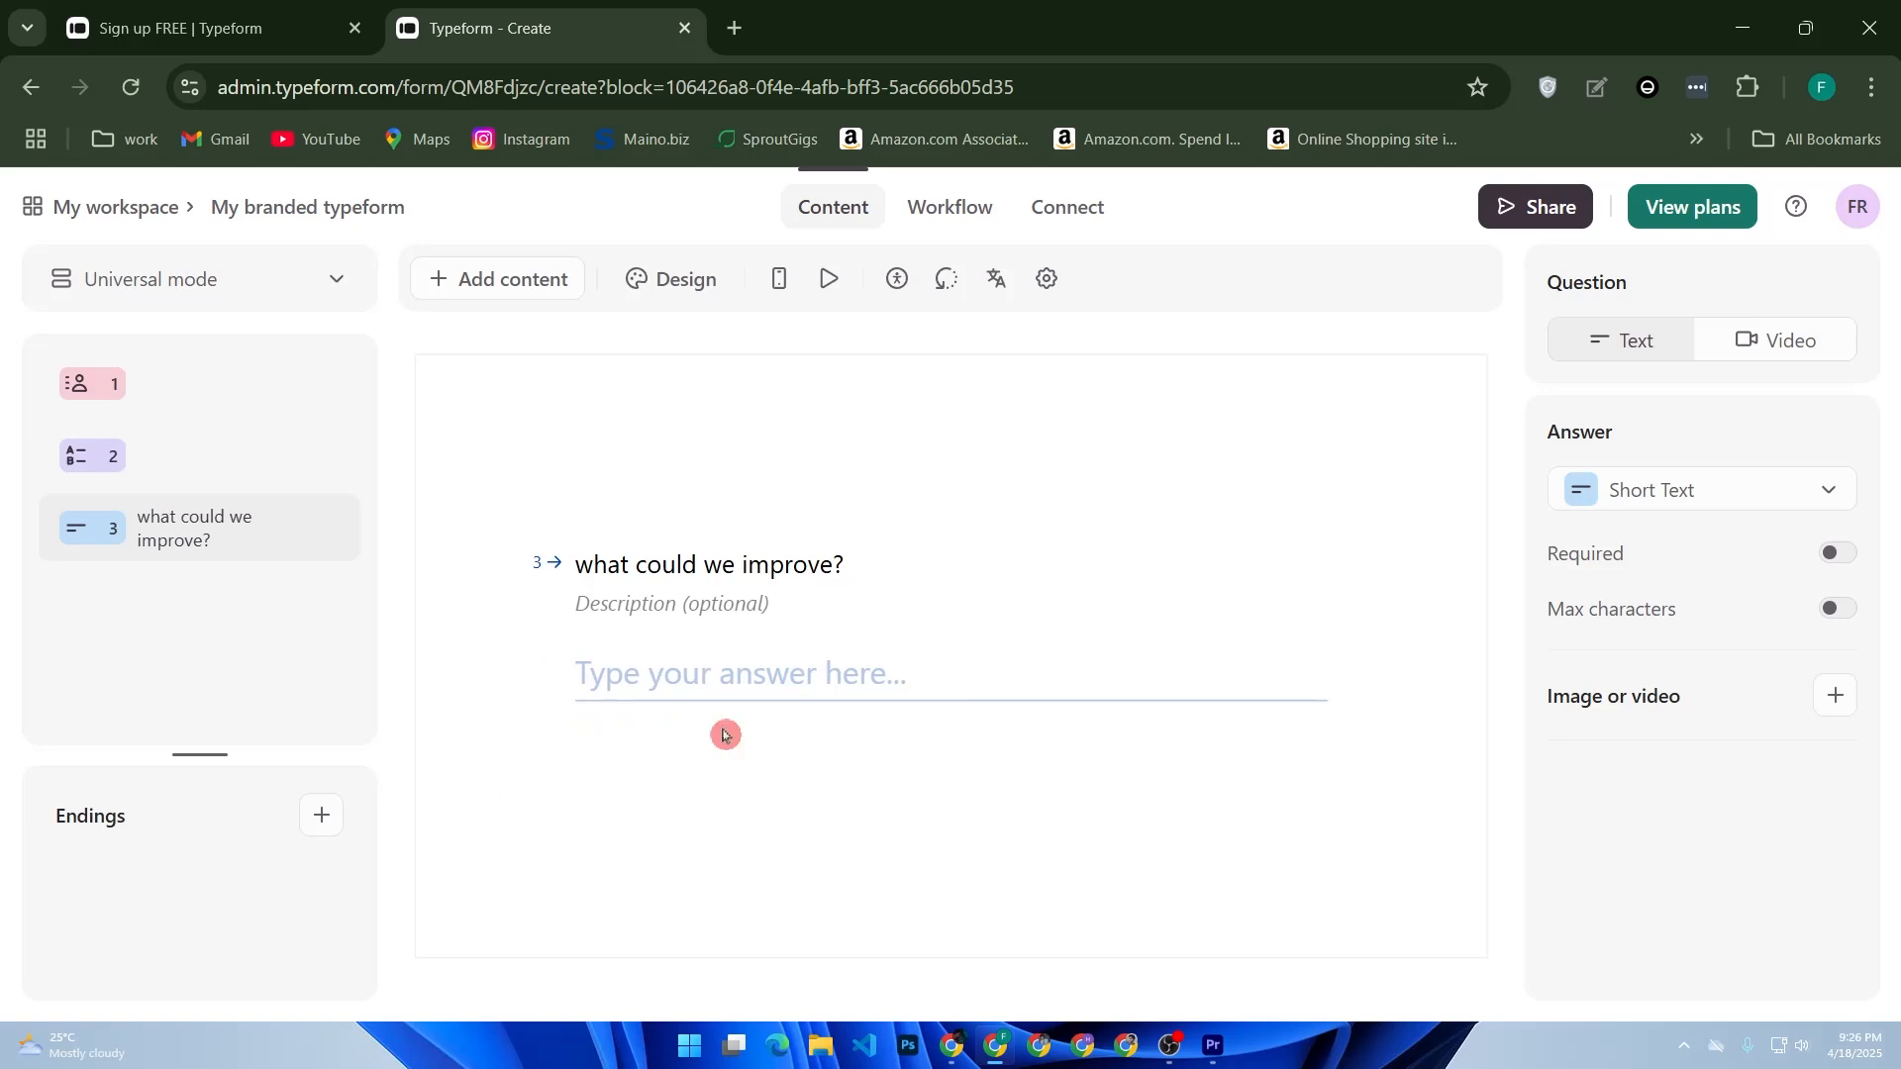
- Review the form's three questions and start a new custom theme in the design panel
{"action": "left_click", "coordinate": [194, 469]}
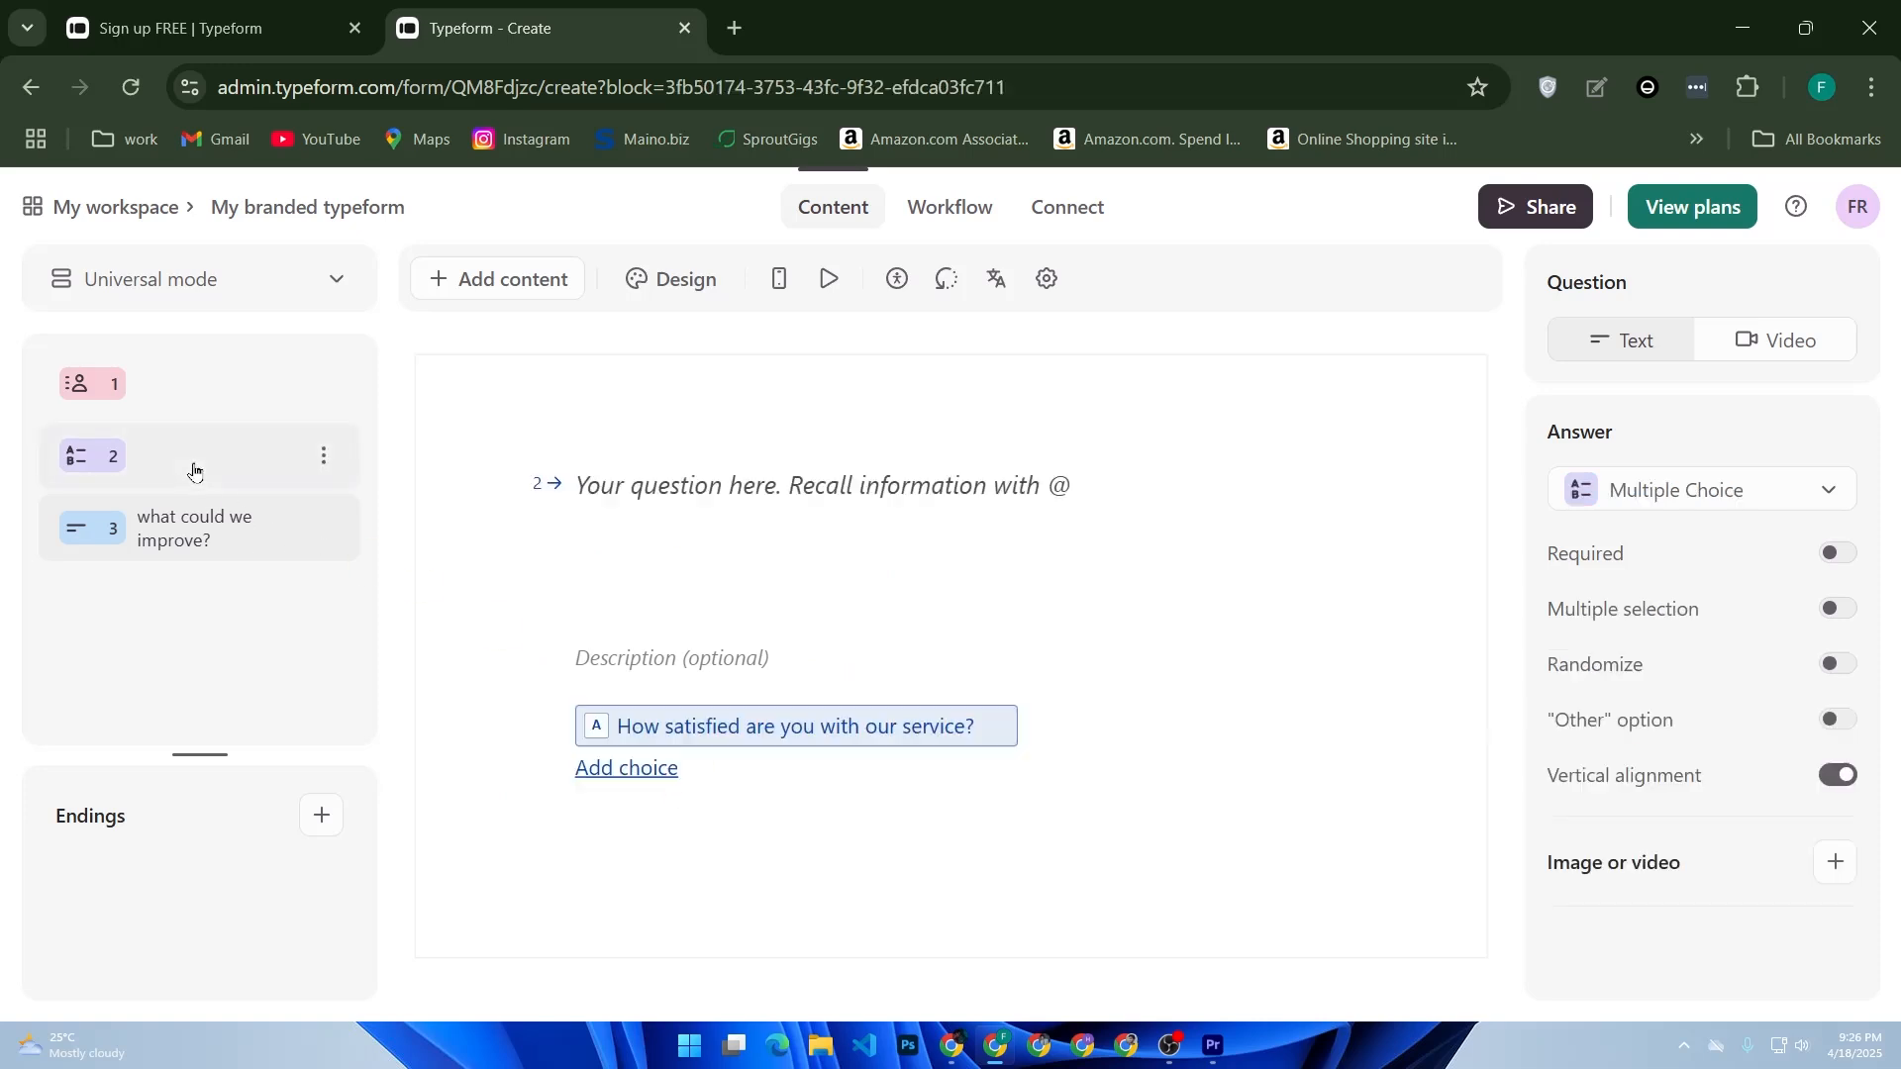
{"action": "left_click", "coordinate": [224, 382]}
{"action": "left_click", "coordinate": [234, 525]}
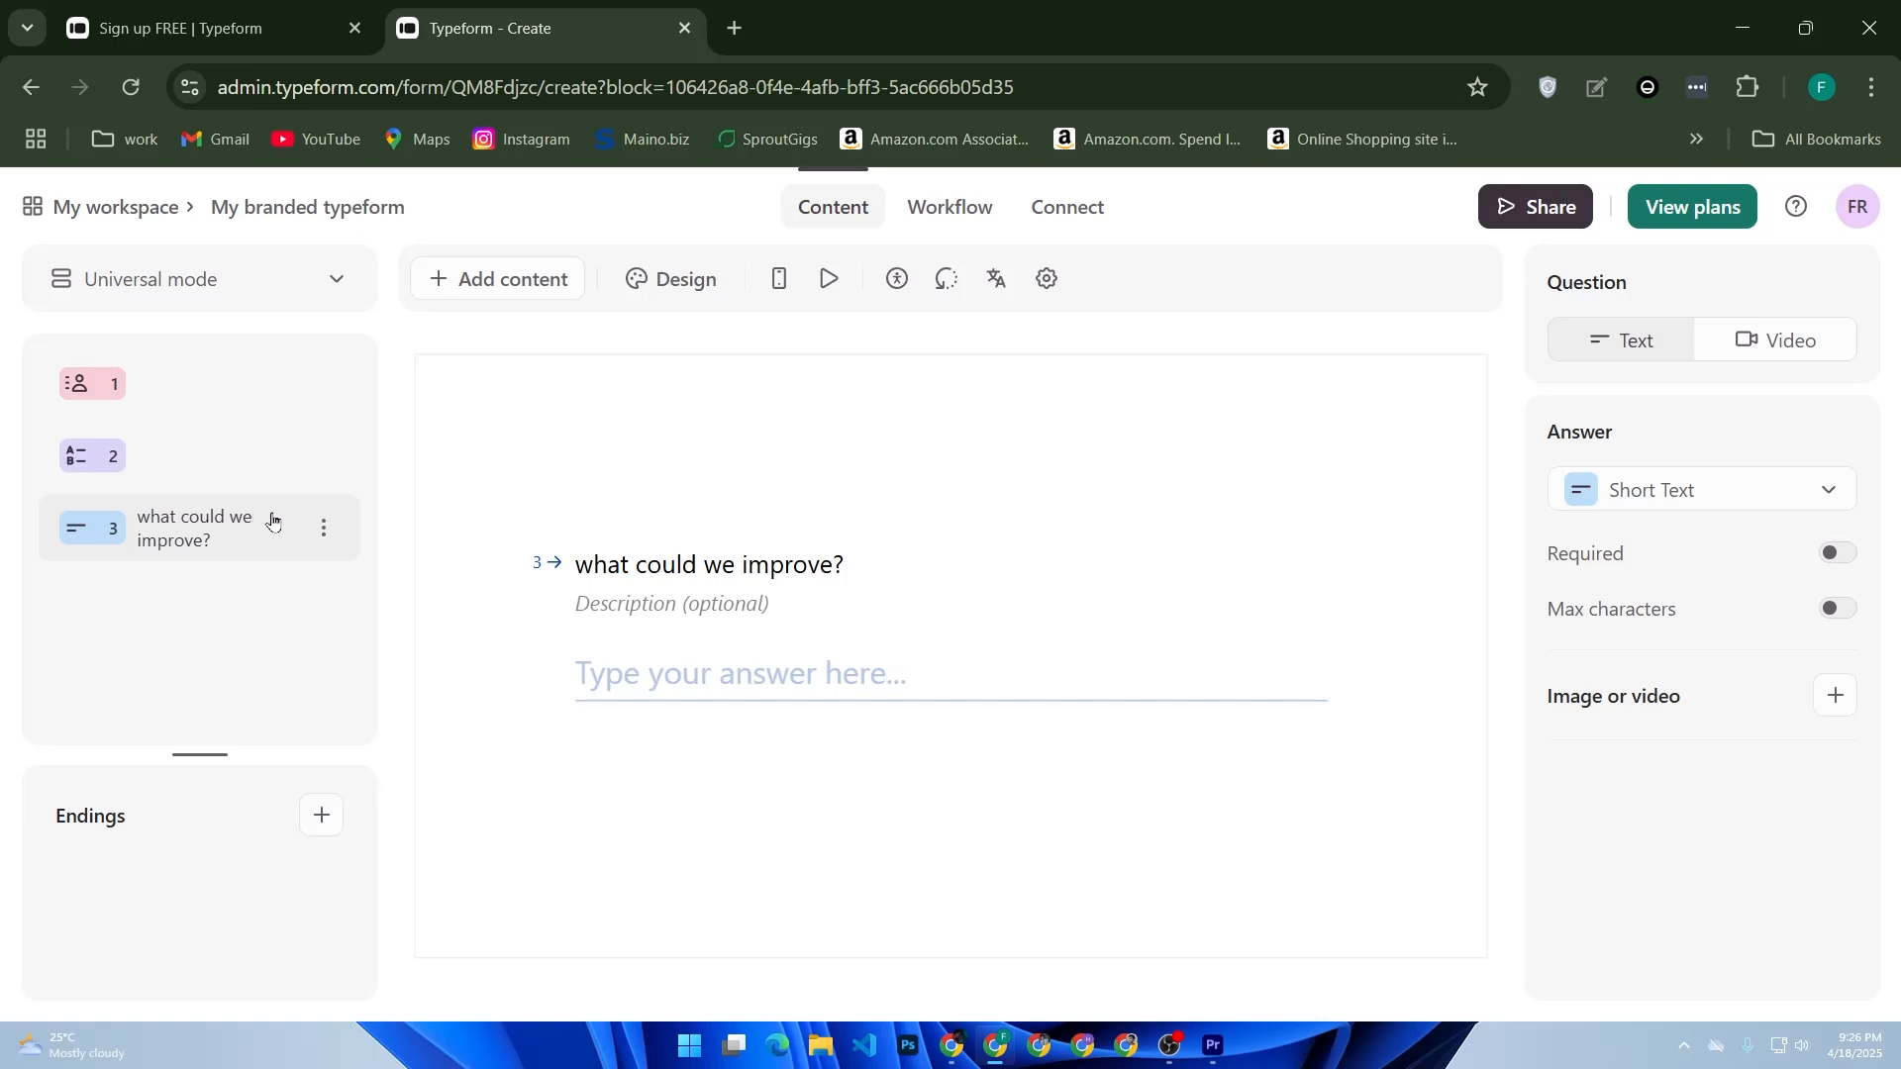
{"action": "left_click", "coordinate": [367, 548]}
{"action": "left_click", "coordinate": [645, 284]}
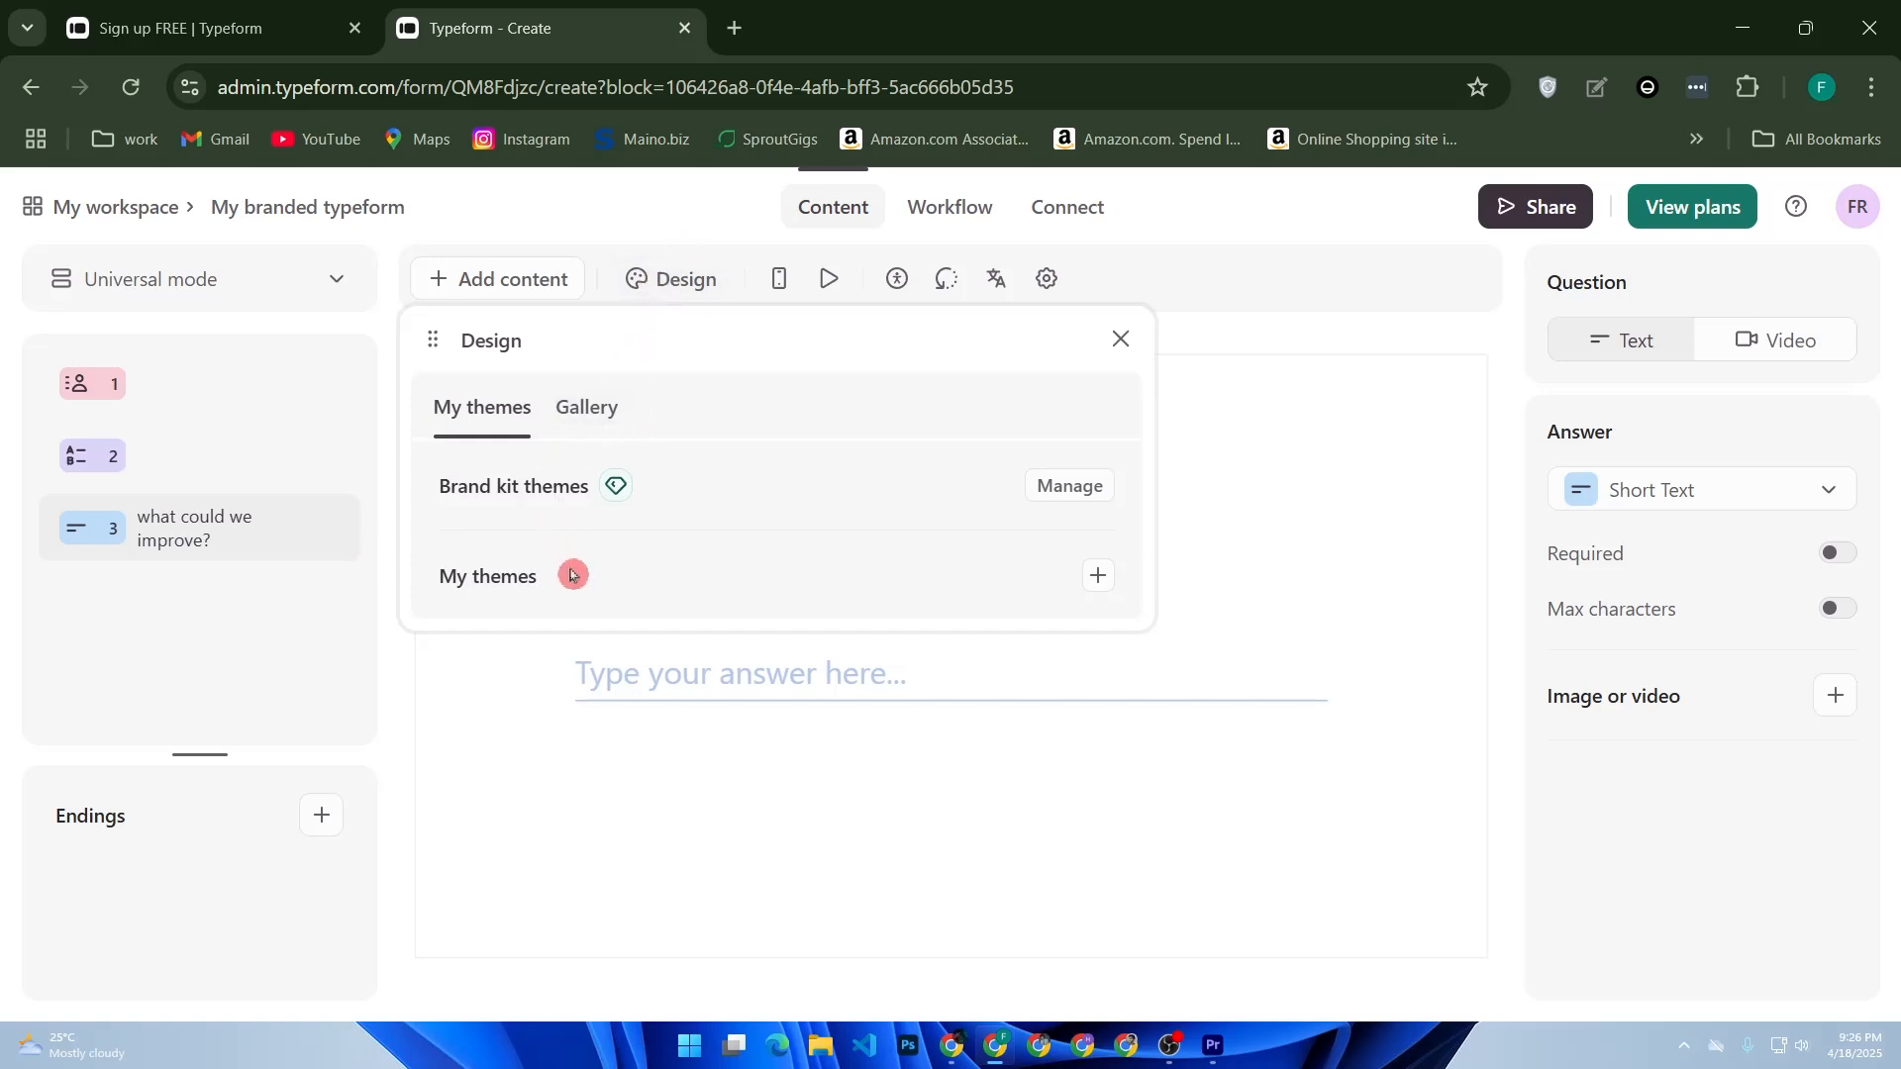
{"action": "left_click", "coordinate": [1098, 577]}
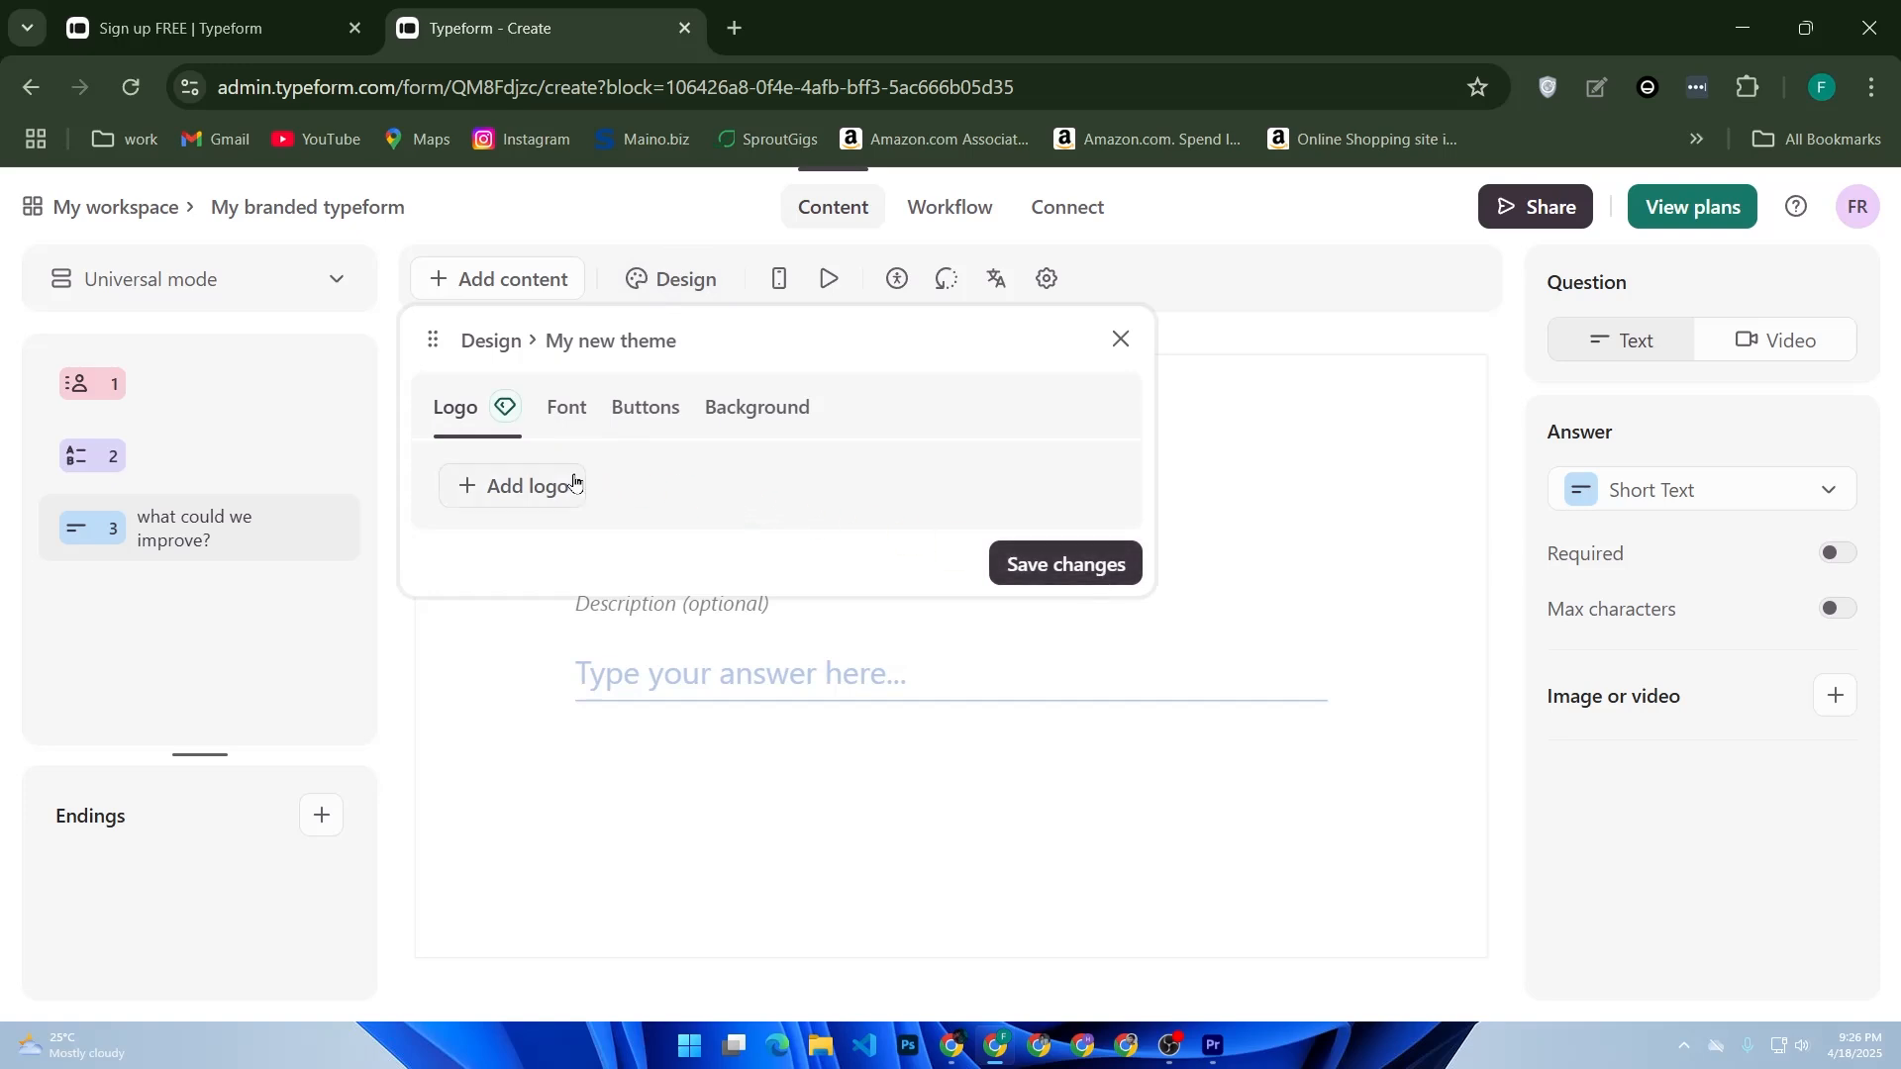
- Set the new theme's background colour to #EE0000, save the theme, and close the design panel
{"action": "left_click", "coordinate": [626, 414]}
{"action": "left_click", "coordinate": [575, 421]}
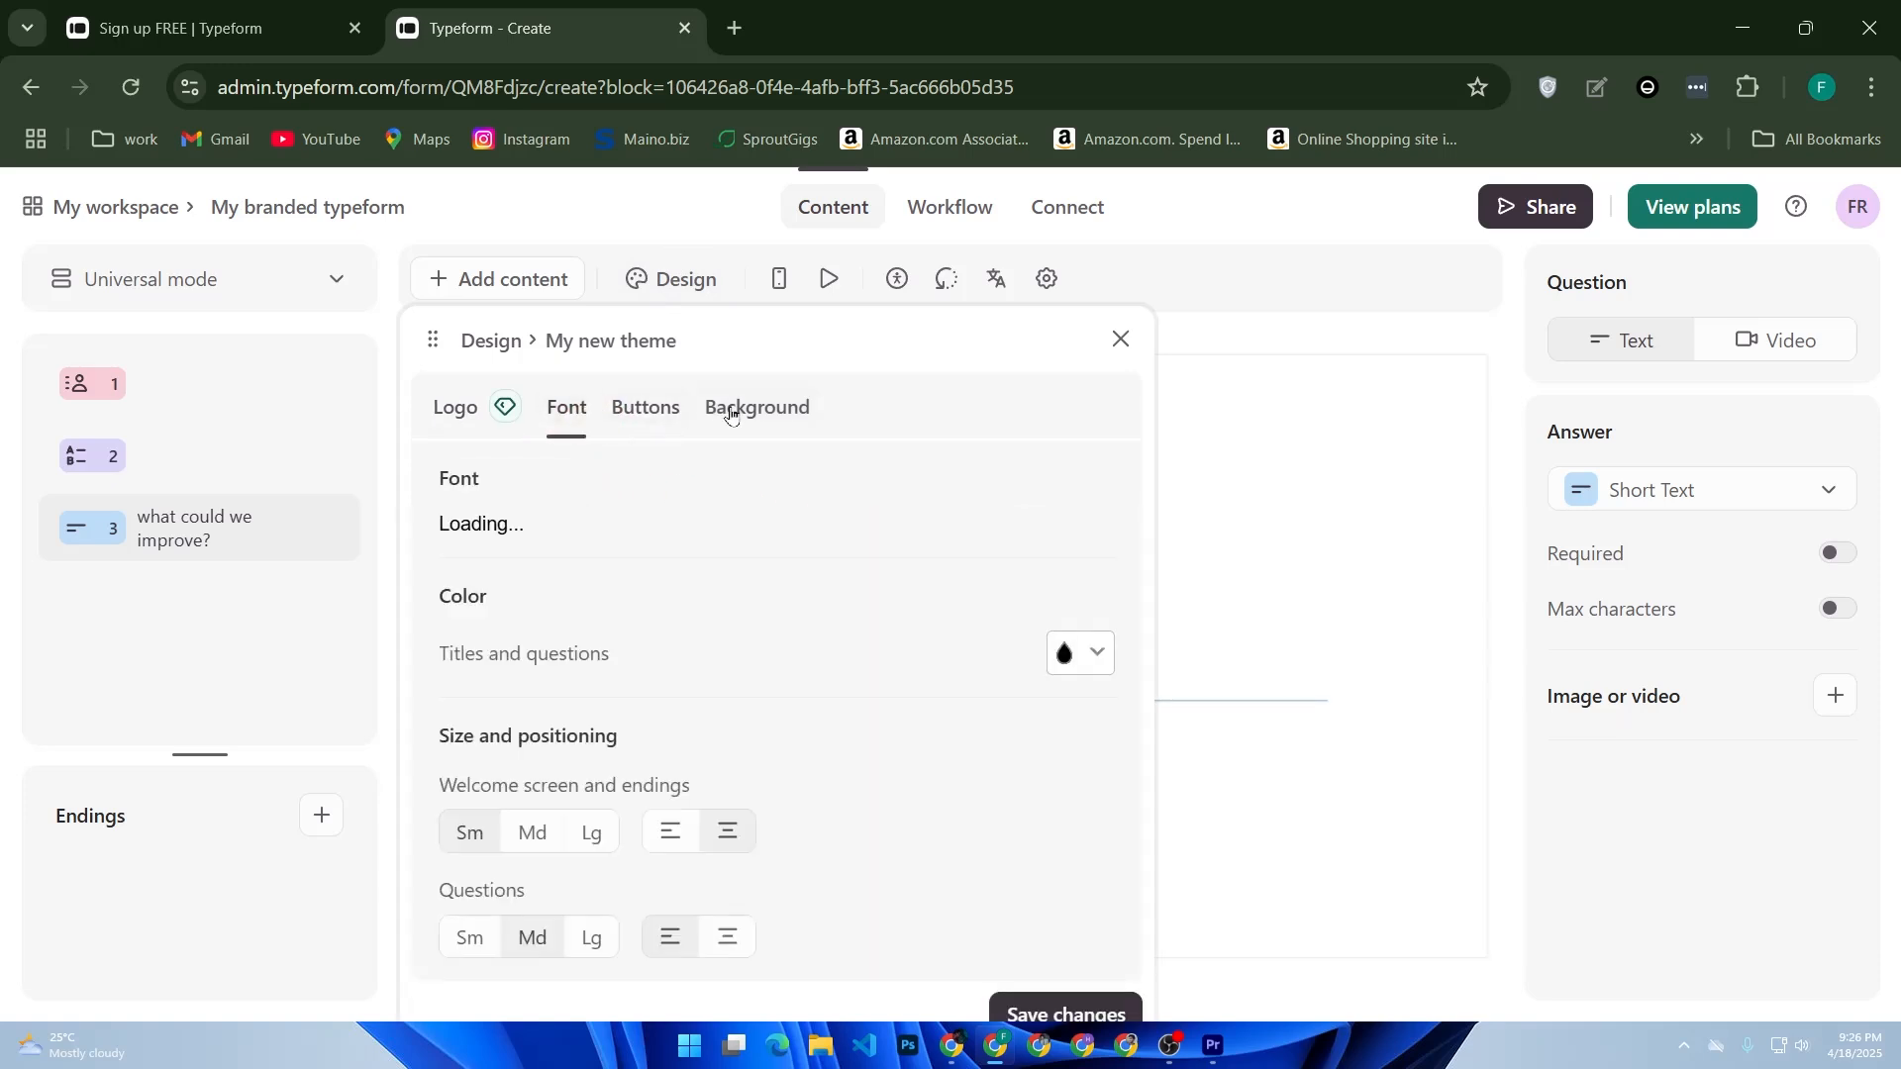
{"action": "left_click", "coordinate": [728, 411]}
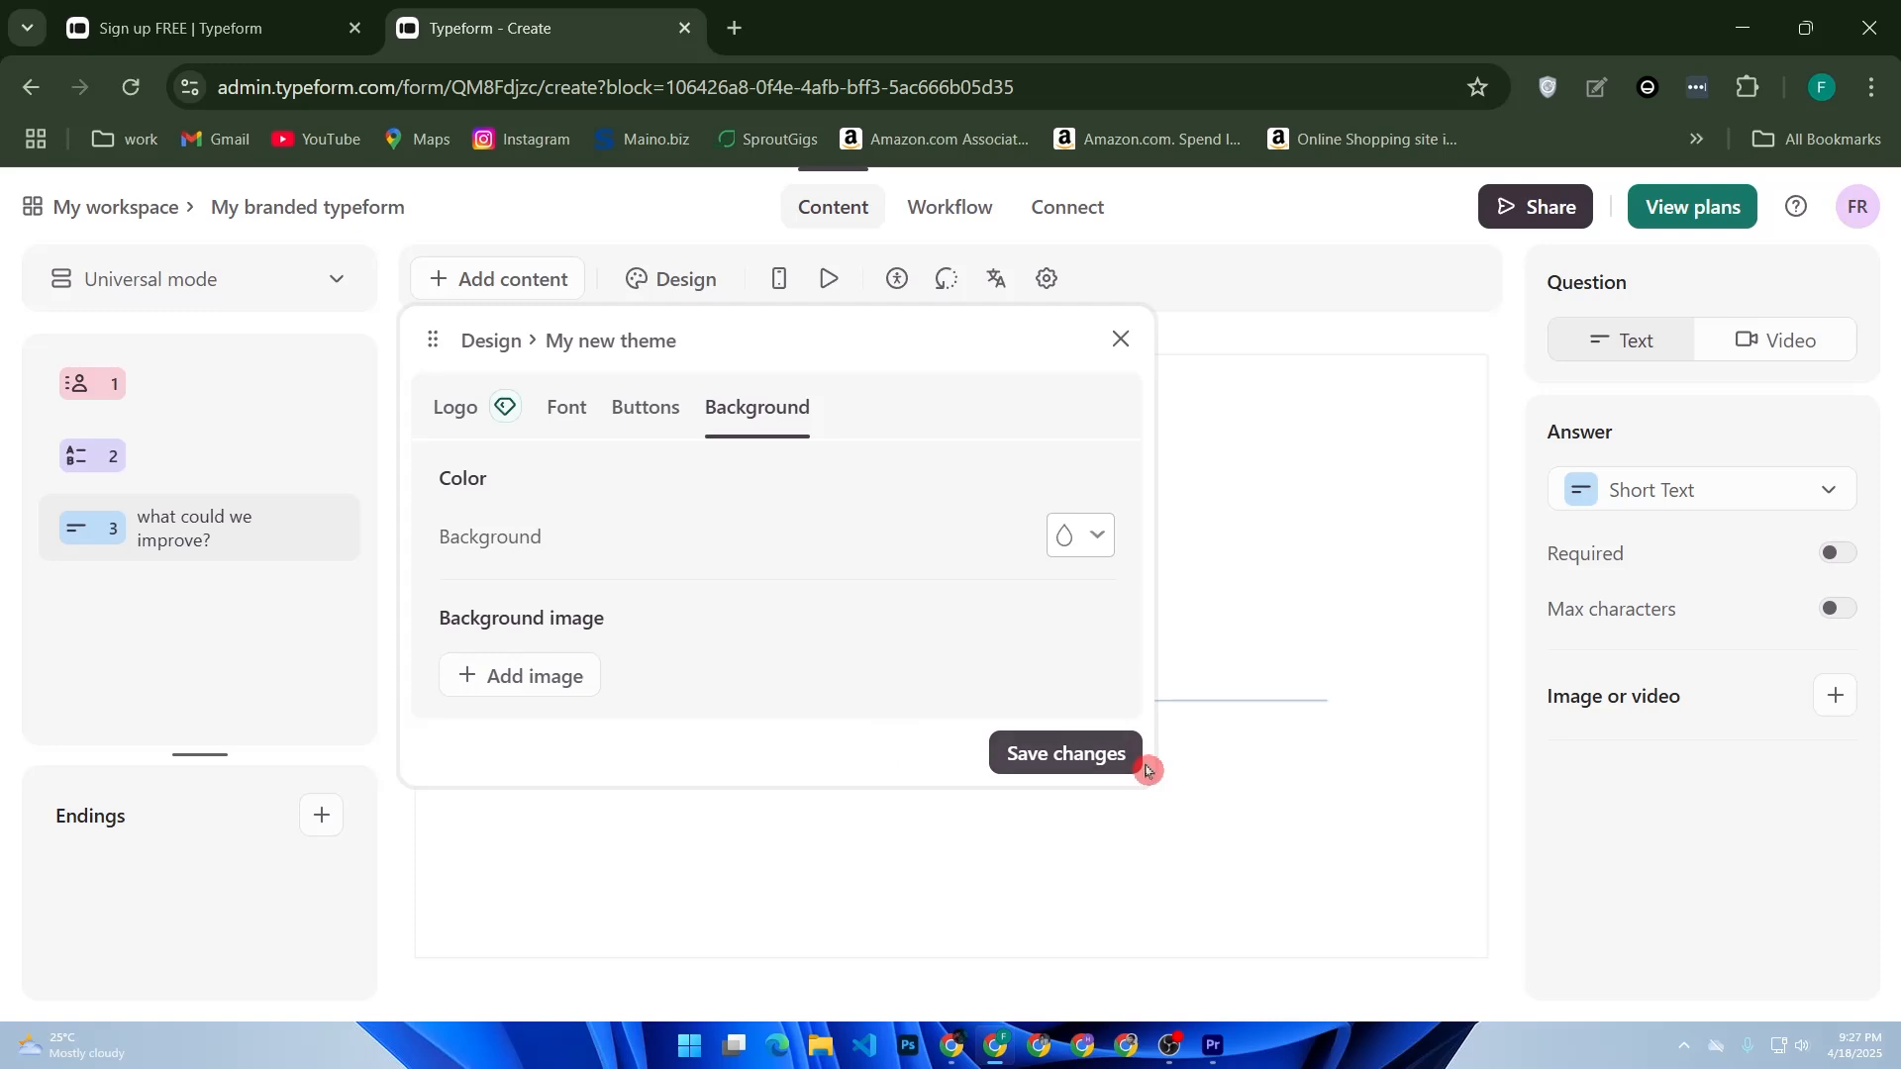
{"action": "left_click", "coordinate": [1084, 749]}
{"action": "left_click", "coordinate": [1097, 542]}
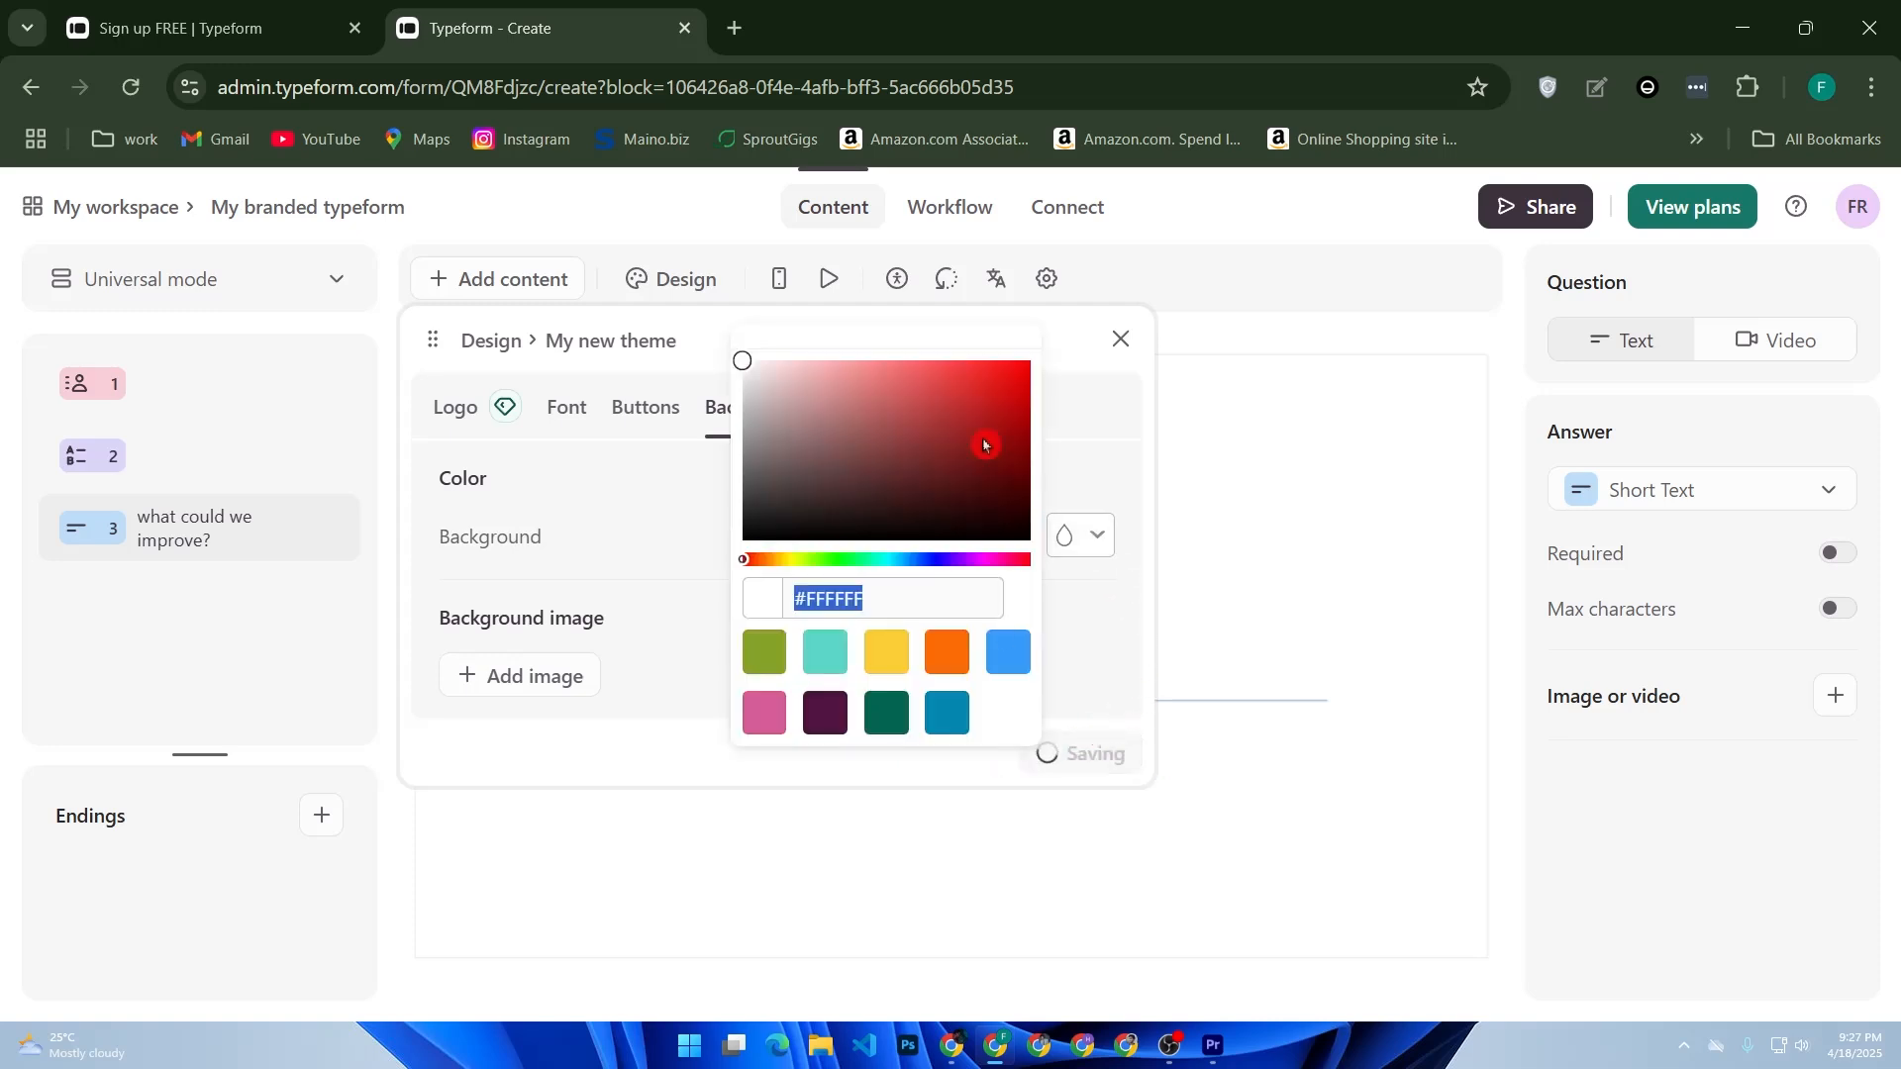
{"action": "left_click_drag", "start_coordinate": [1009, 391], "coordinate": [1031, 373]}
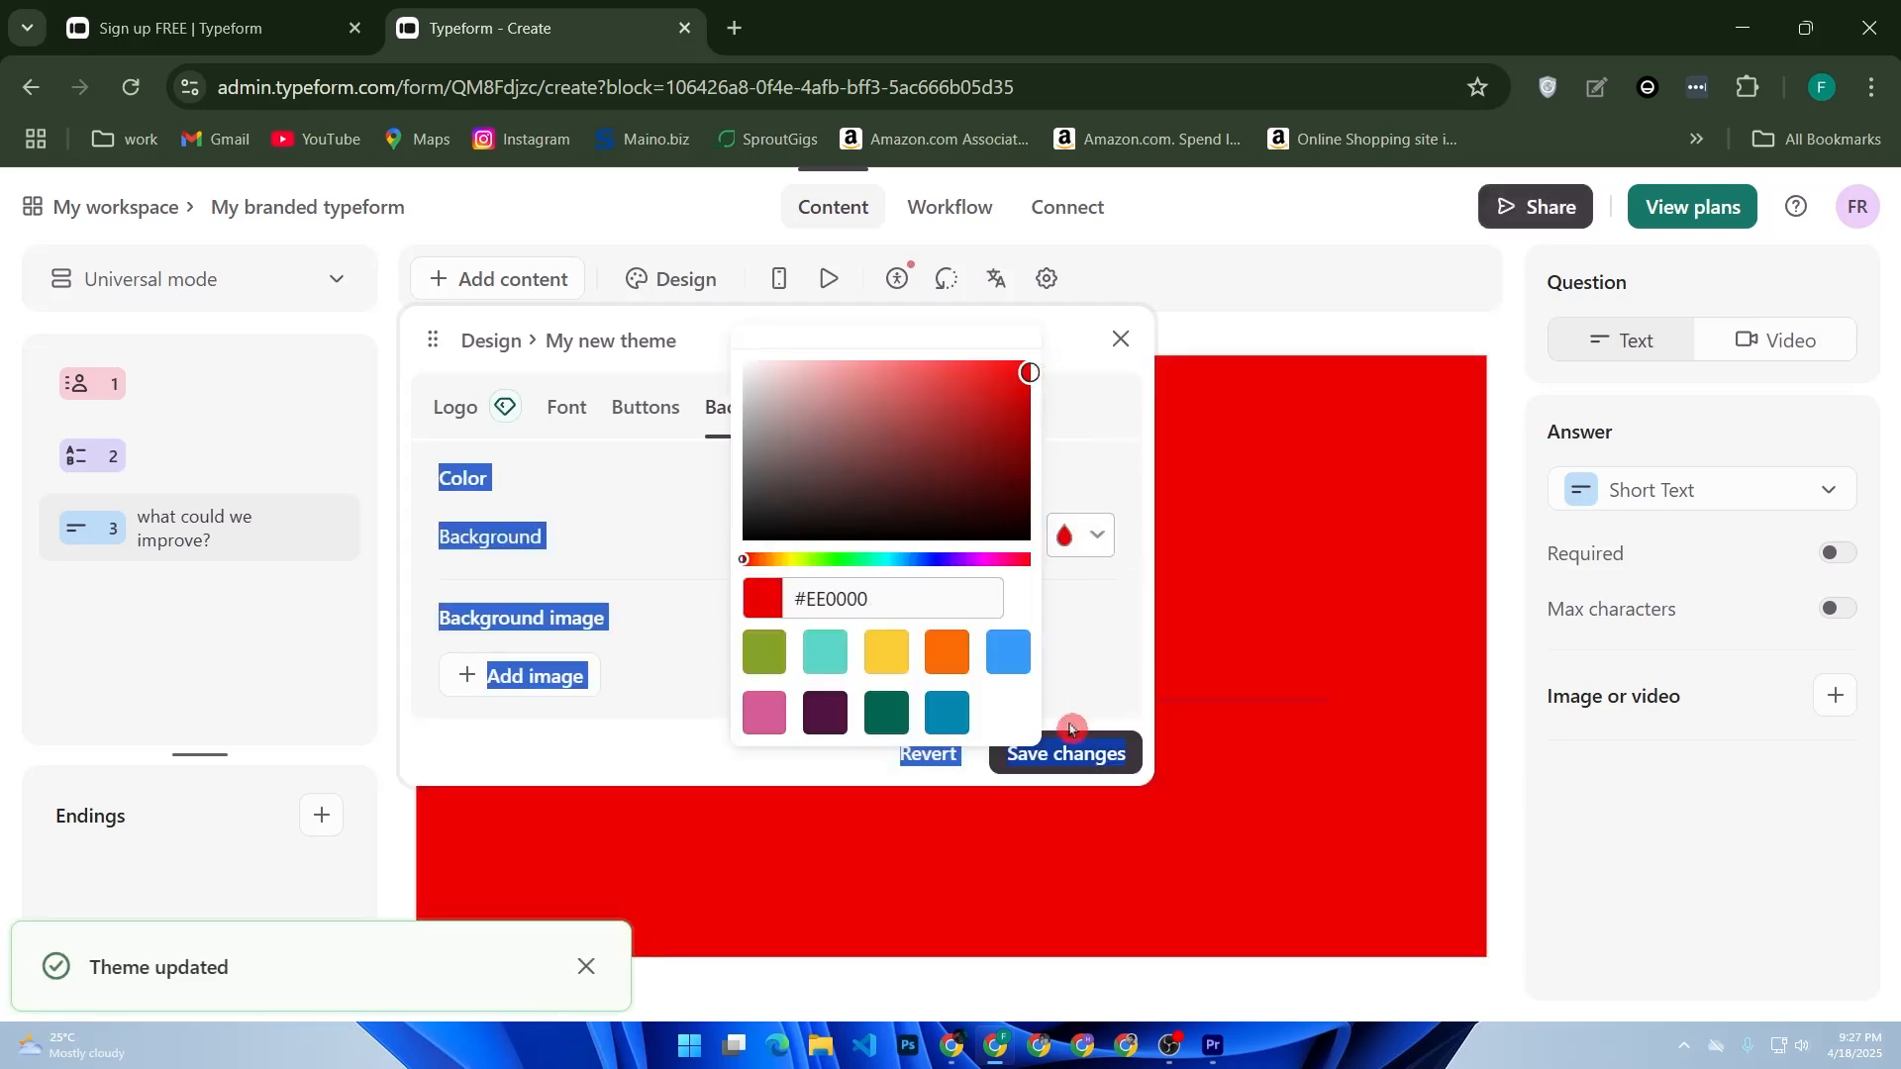
{"action": "left_click", "coordinate": [1066, 753]}
{"action": "left_click", "coordinate": [1122, 340]}
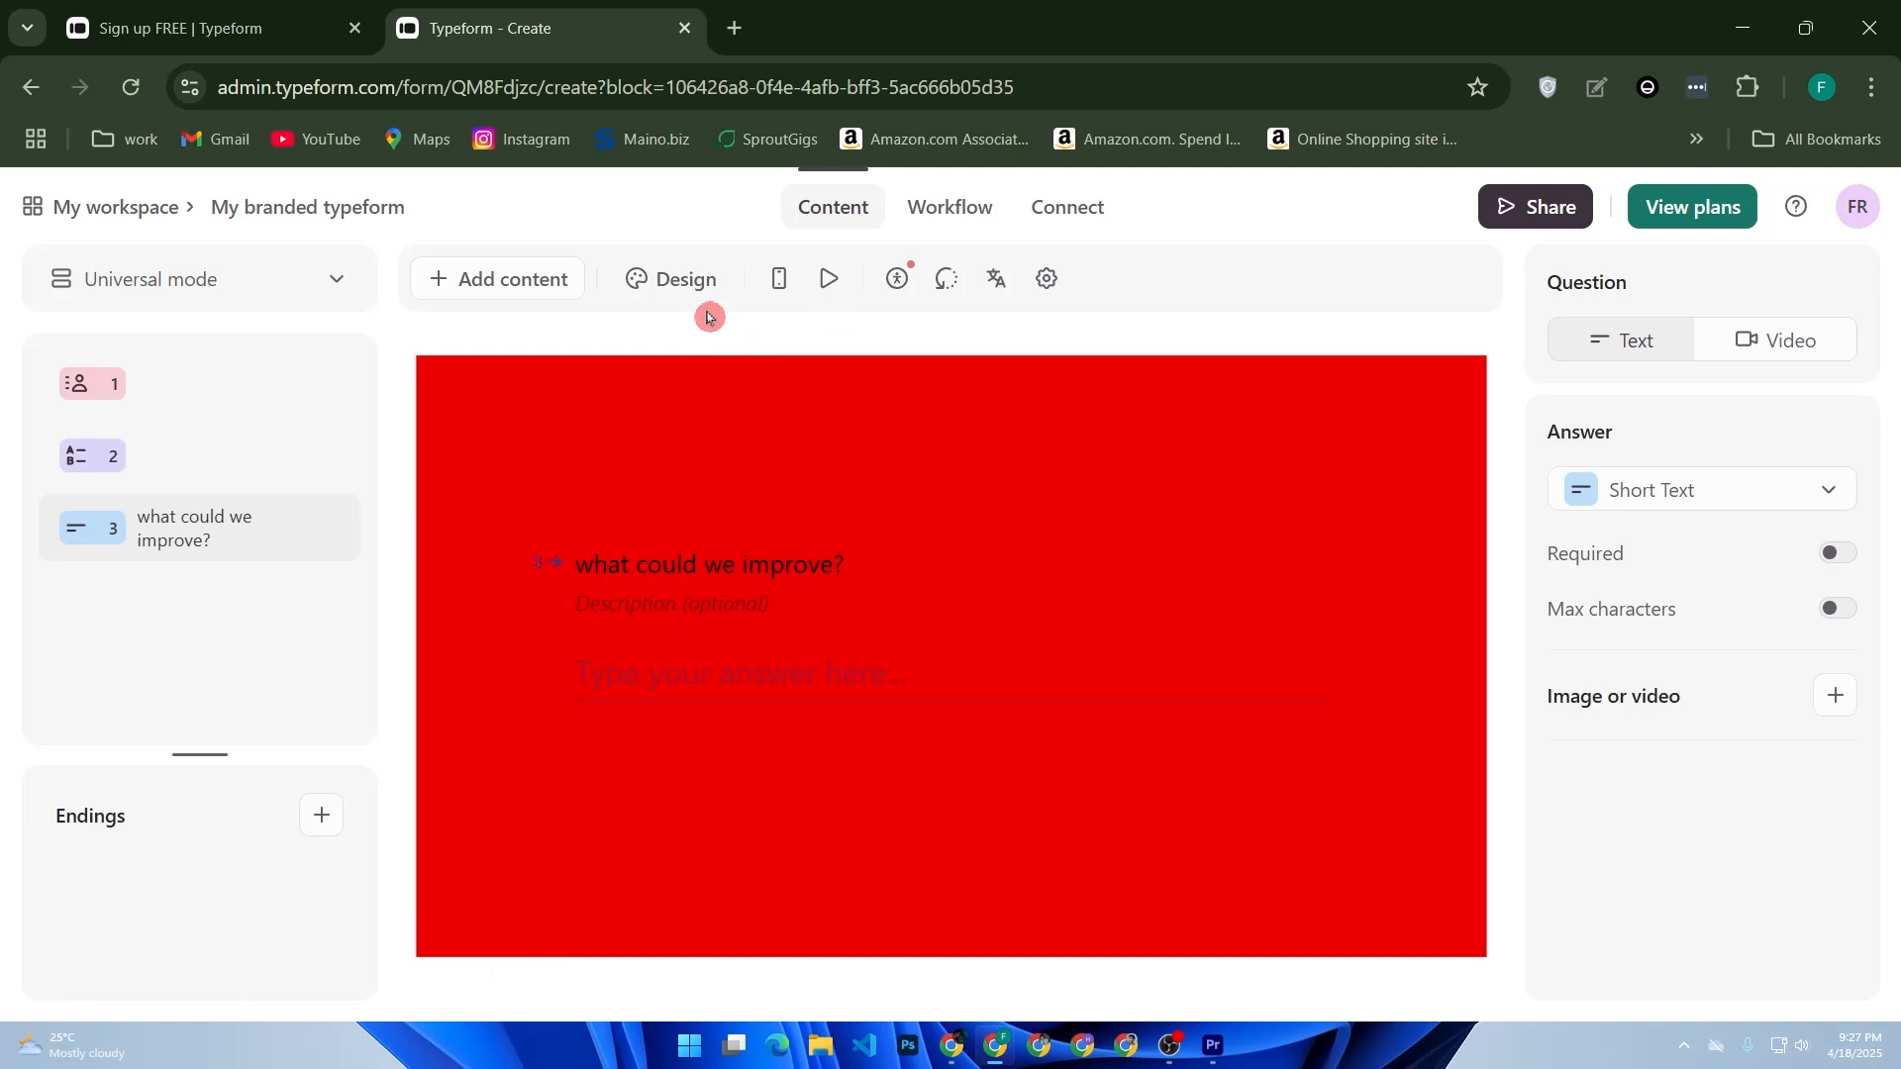
- Edit the custom theme's background colour to the yellow swatch #FBCE37, save the changes, and close the design panel
{"action": "left_click", "coordinate": [688, 280]}
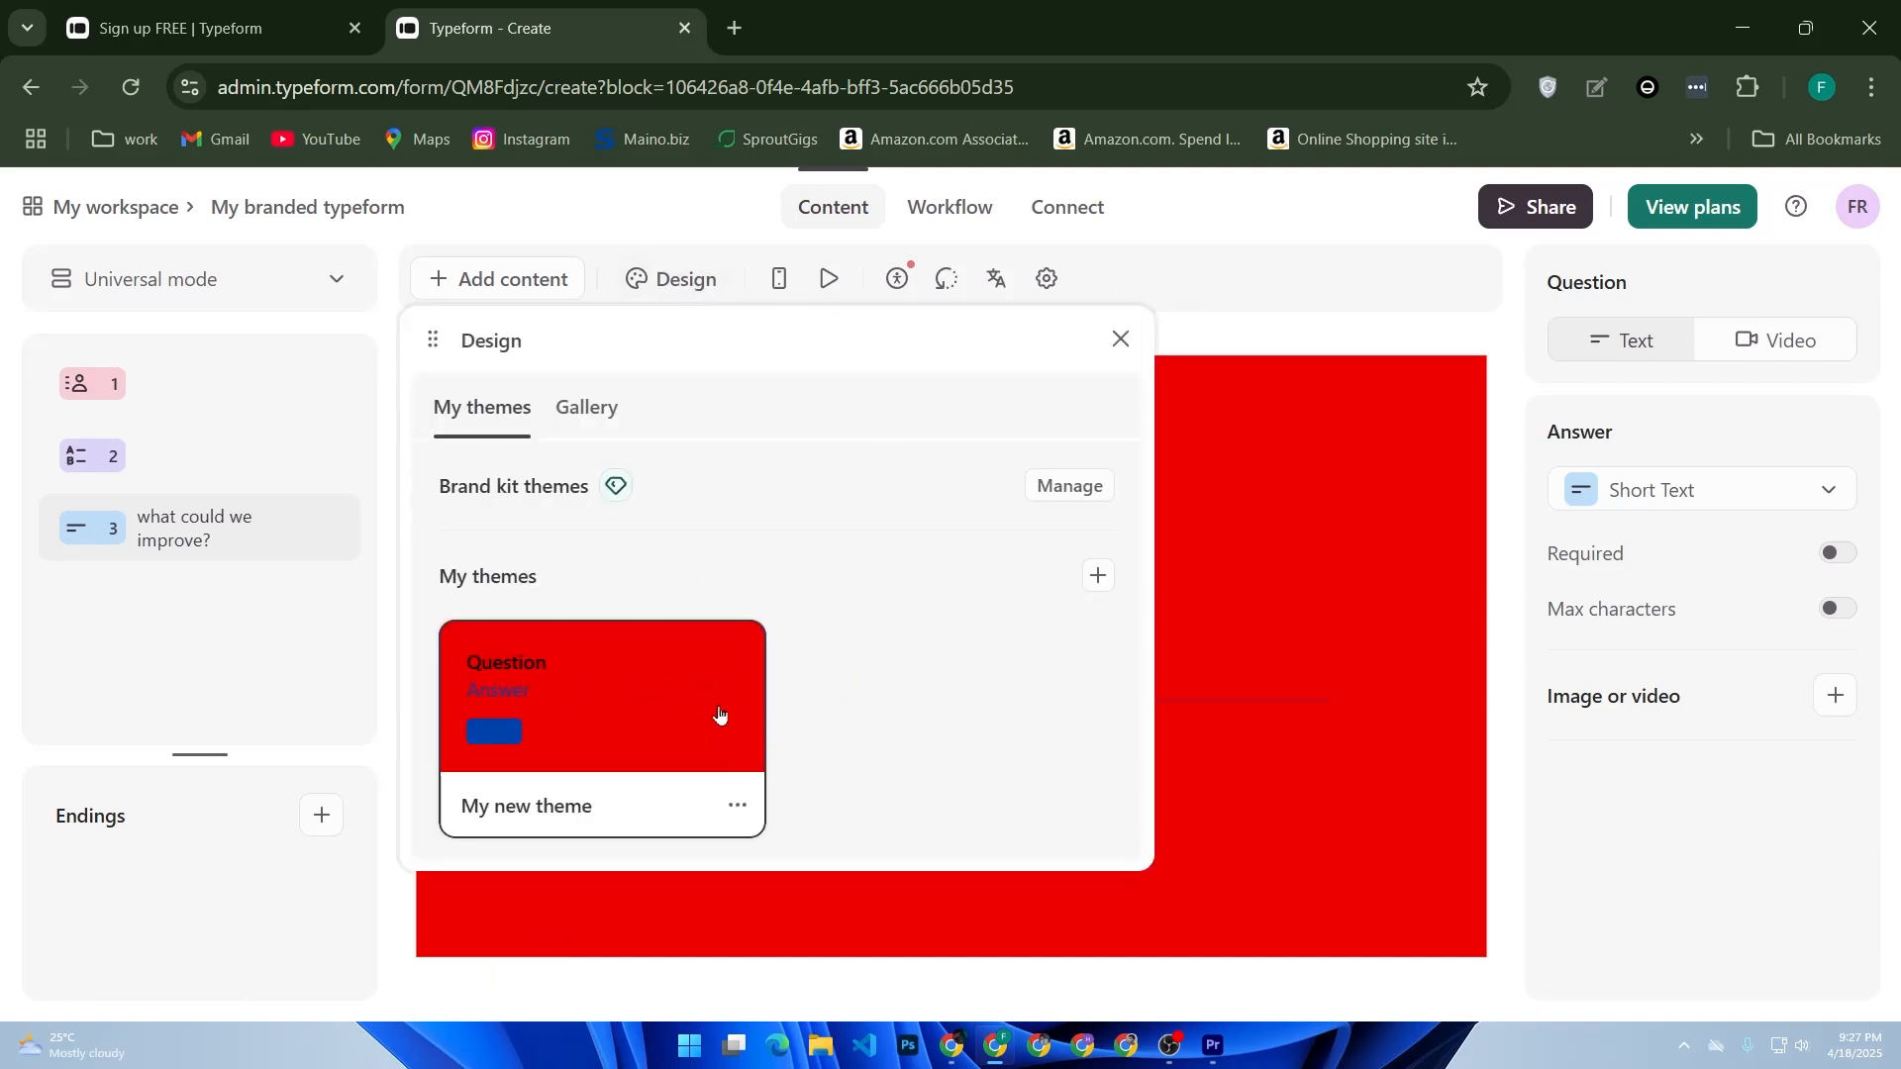
{"action": "left_click", "coordinate": [738, 805]}
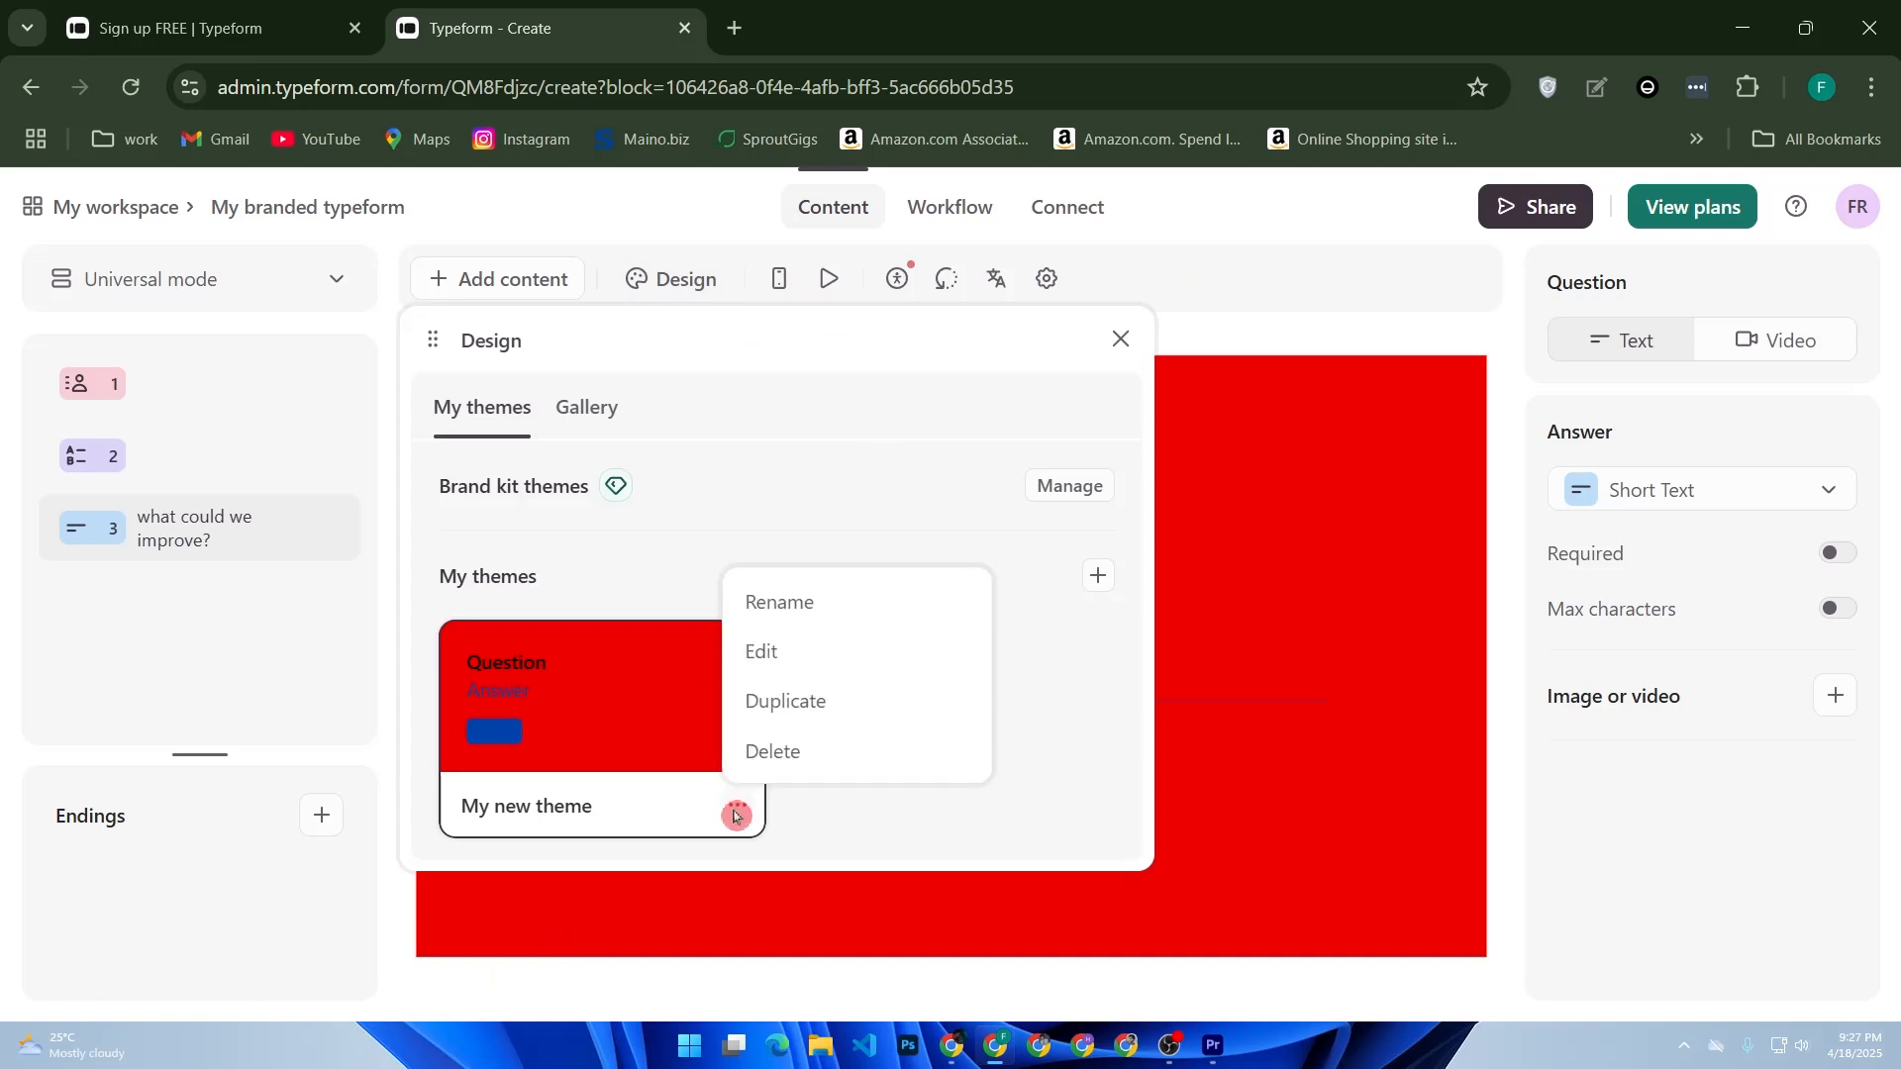
{"action": "left_click", "coordinate": [798, 661]}
{"action": "left_click", "coordinate": [760, 411]}
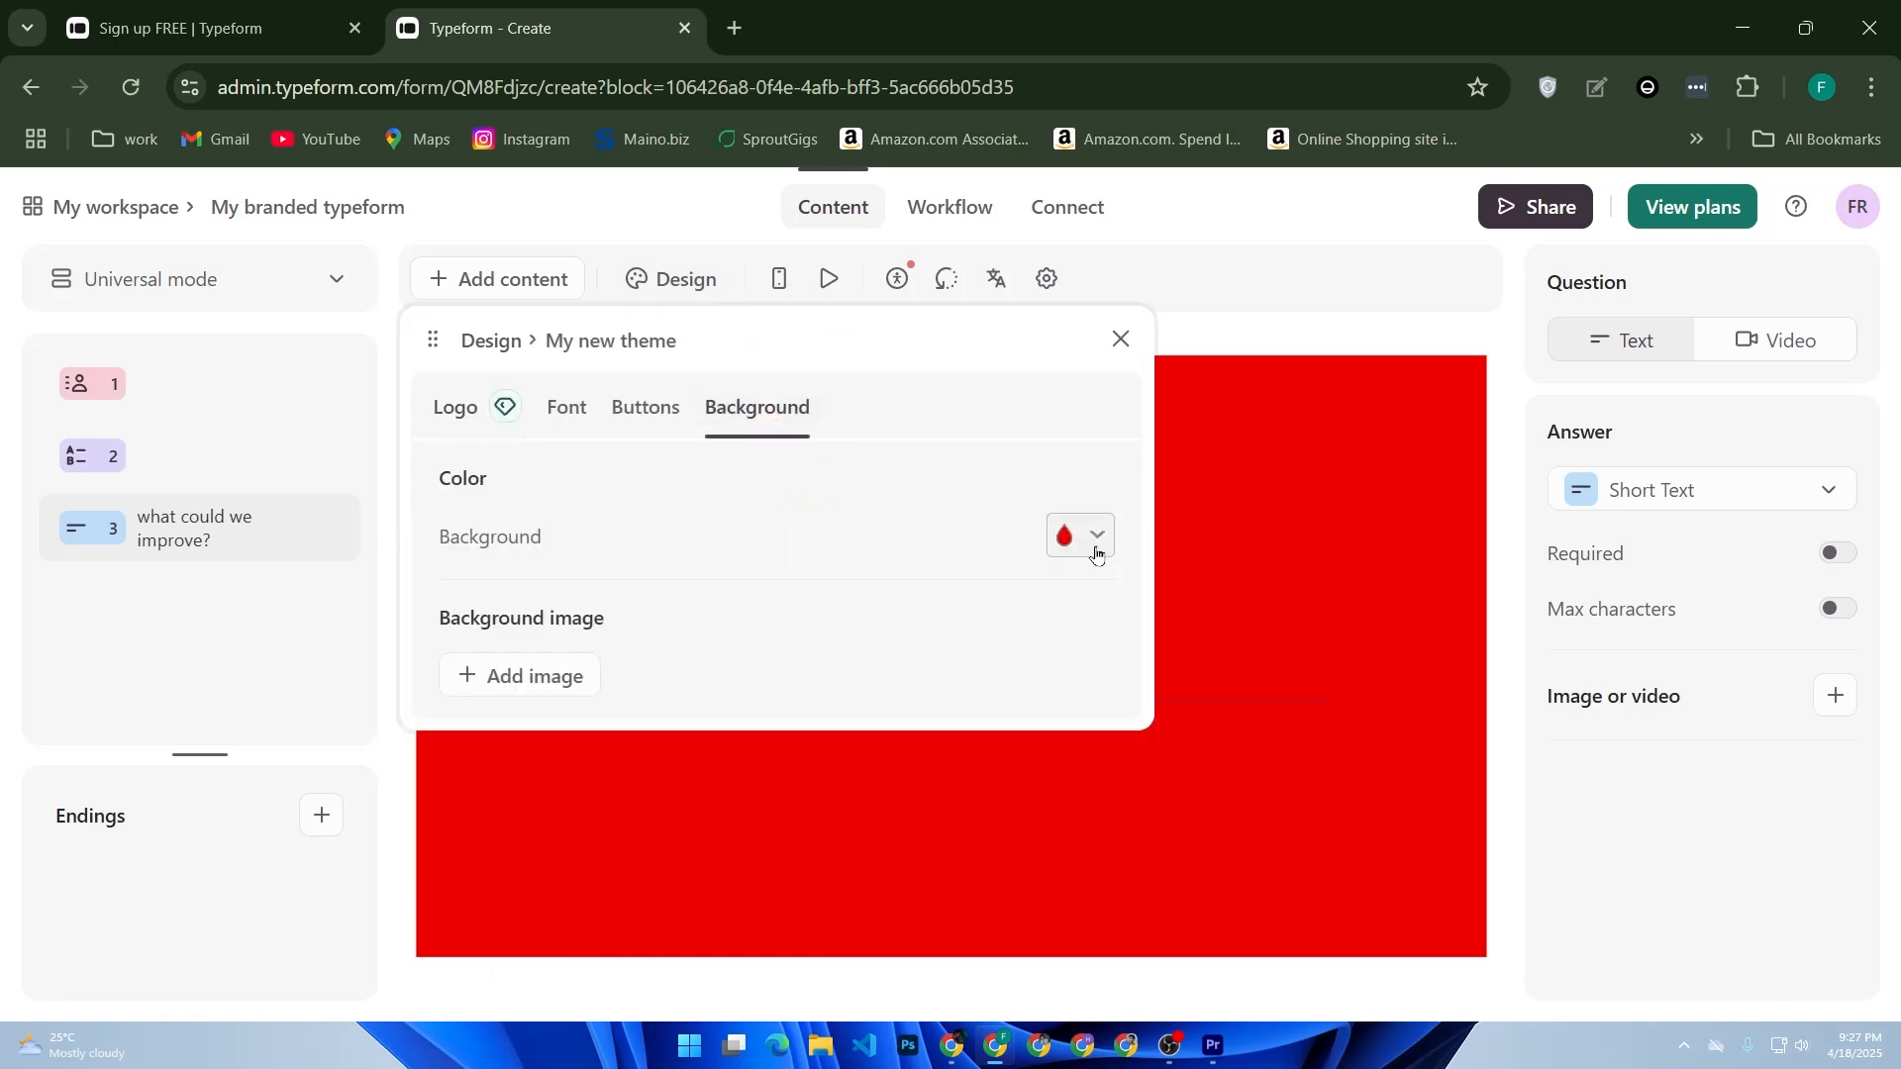
{"action": "left_click", "coordinate": [1093, 540]}
{"action": "left_click_drag", "start_coordinate": [829, 460], "coordinate": [1077, 596]}
{"action": "left_click", "coordinate": [1081, 535]}
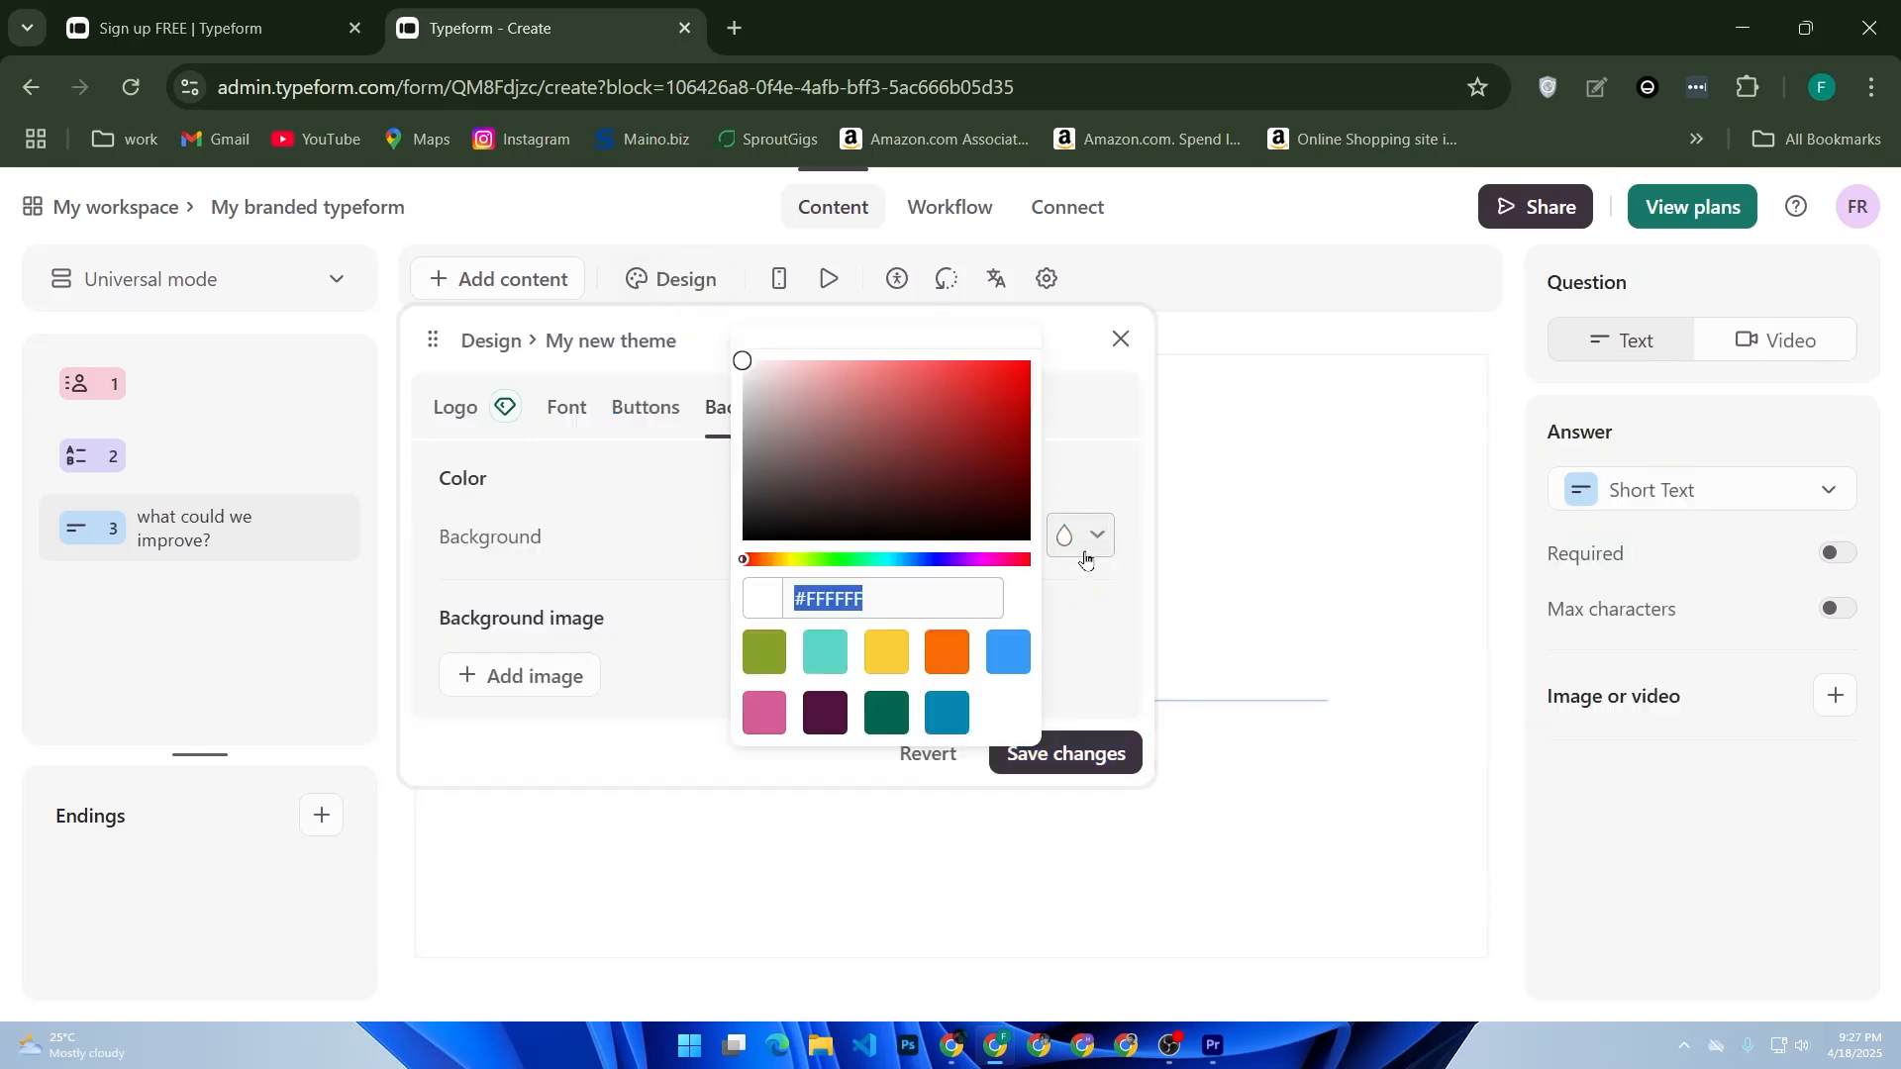
{"action": "left_click", "coordinate": [899, 661]}
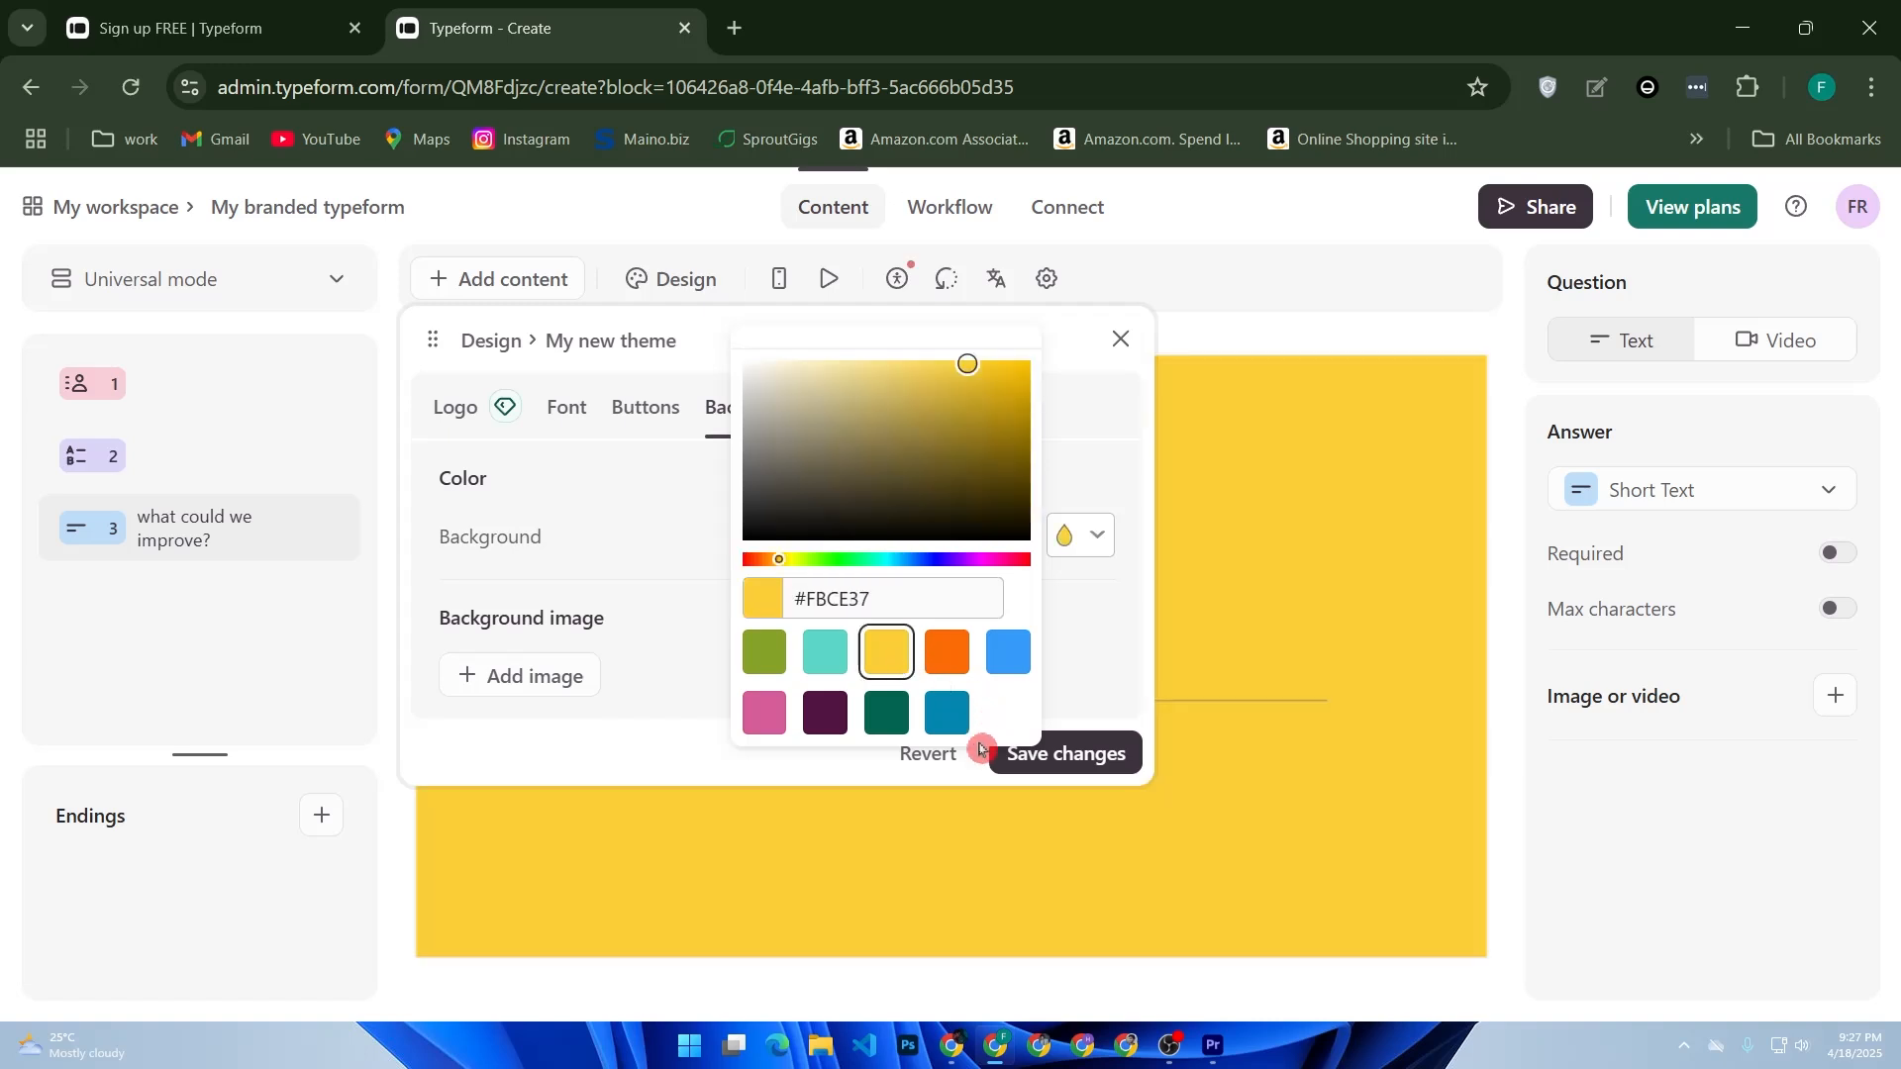
{"action": "left_click", "coordinate": [1084, 770]}
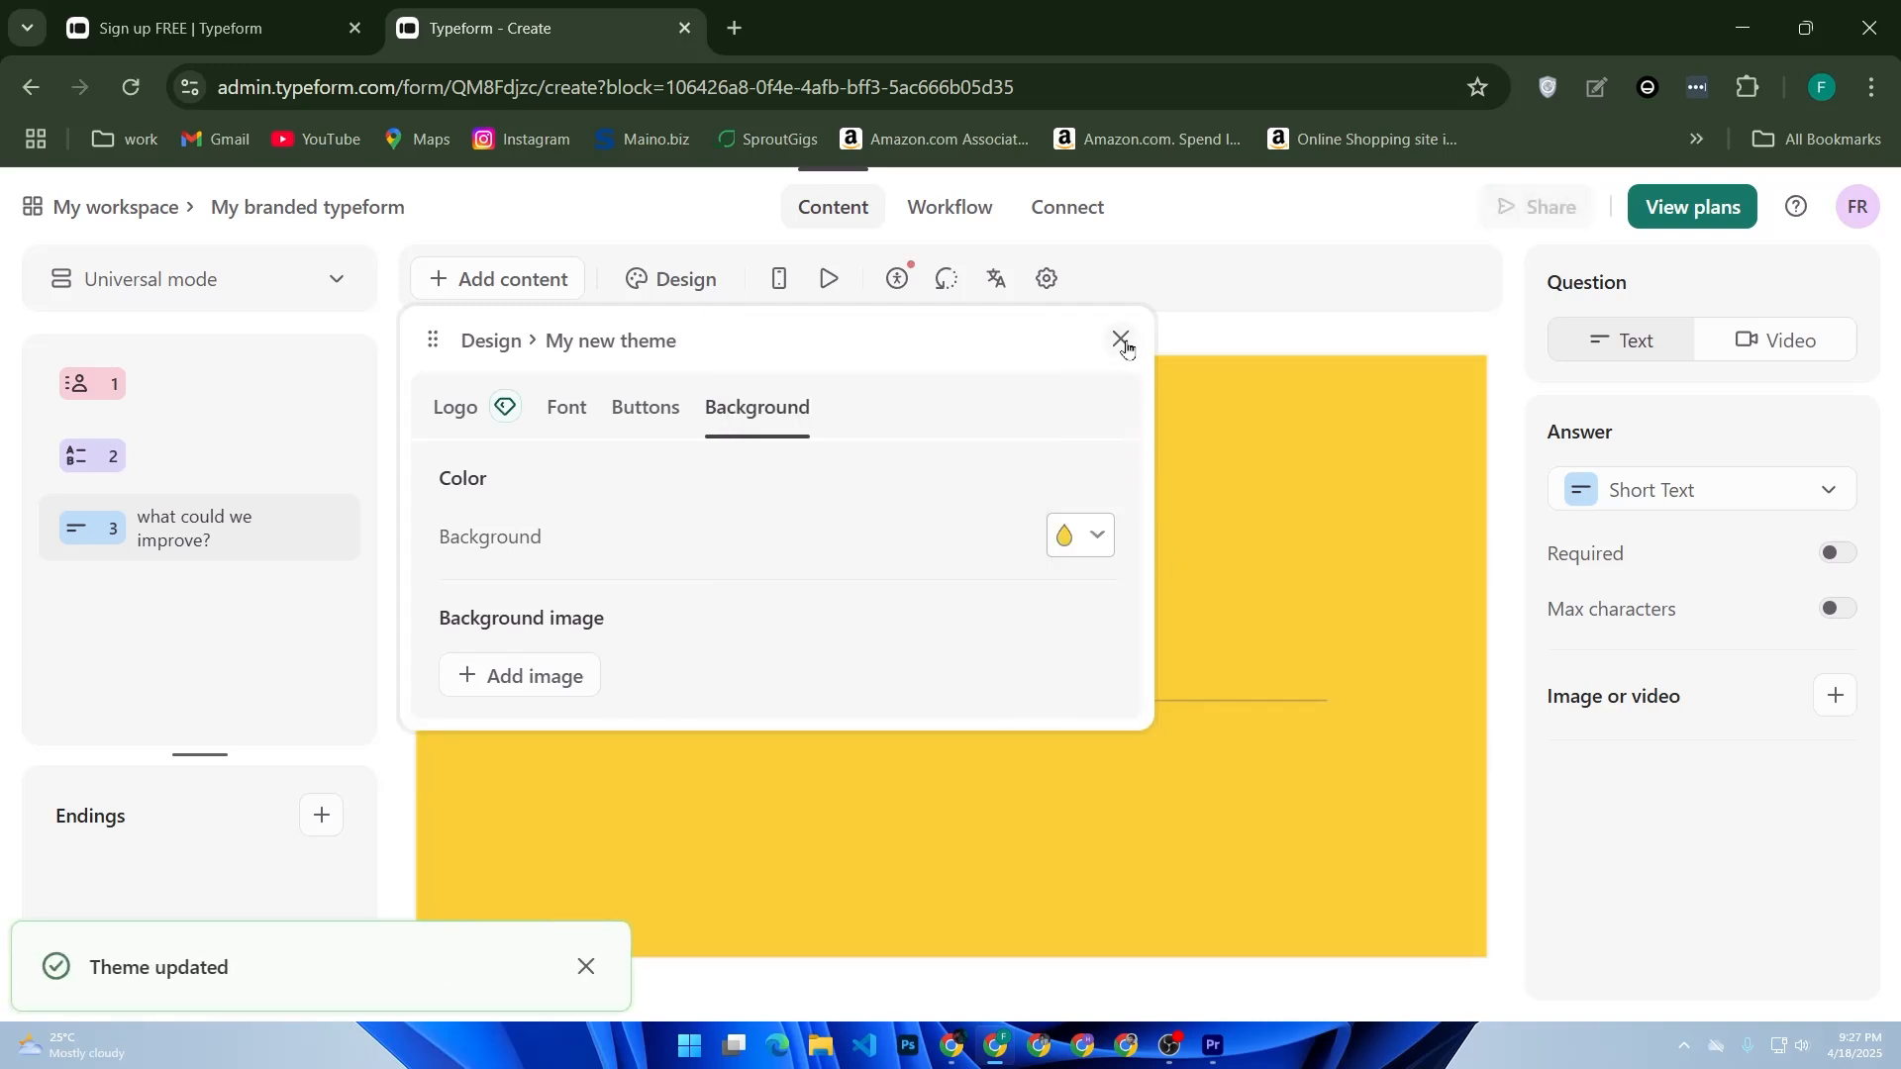
{"action": "left_click", "coordinate": [1120, 338]}
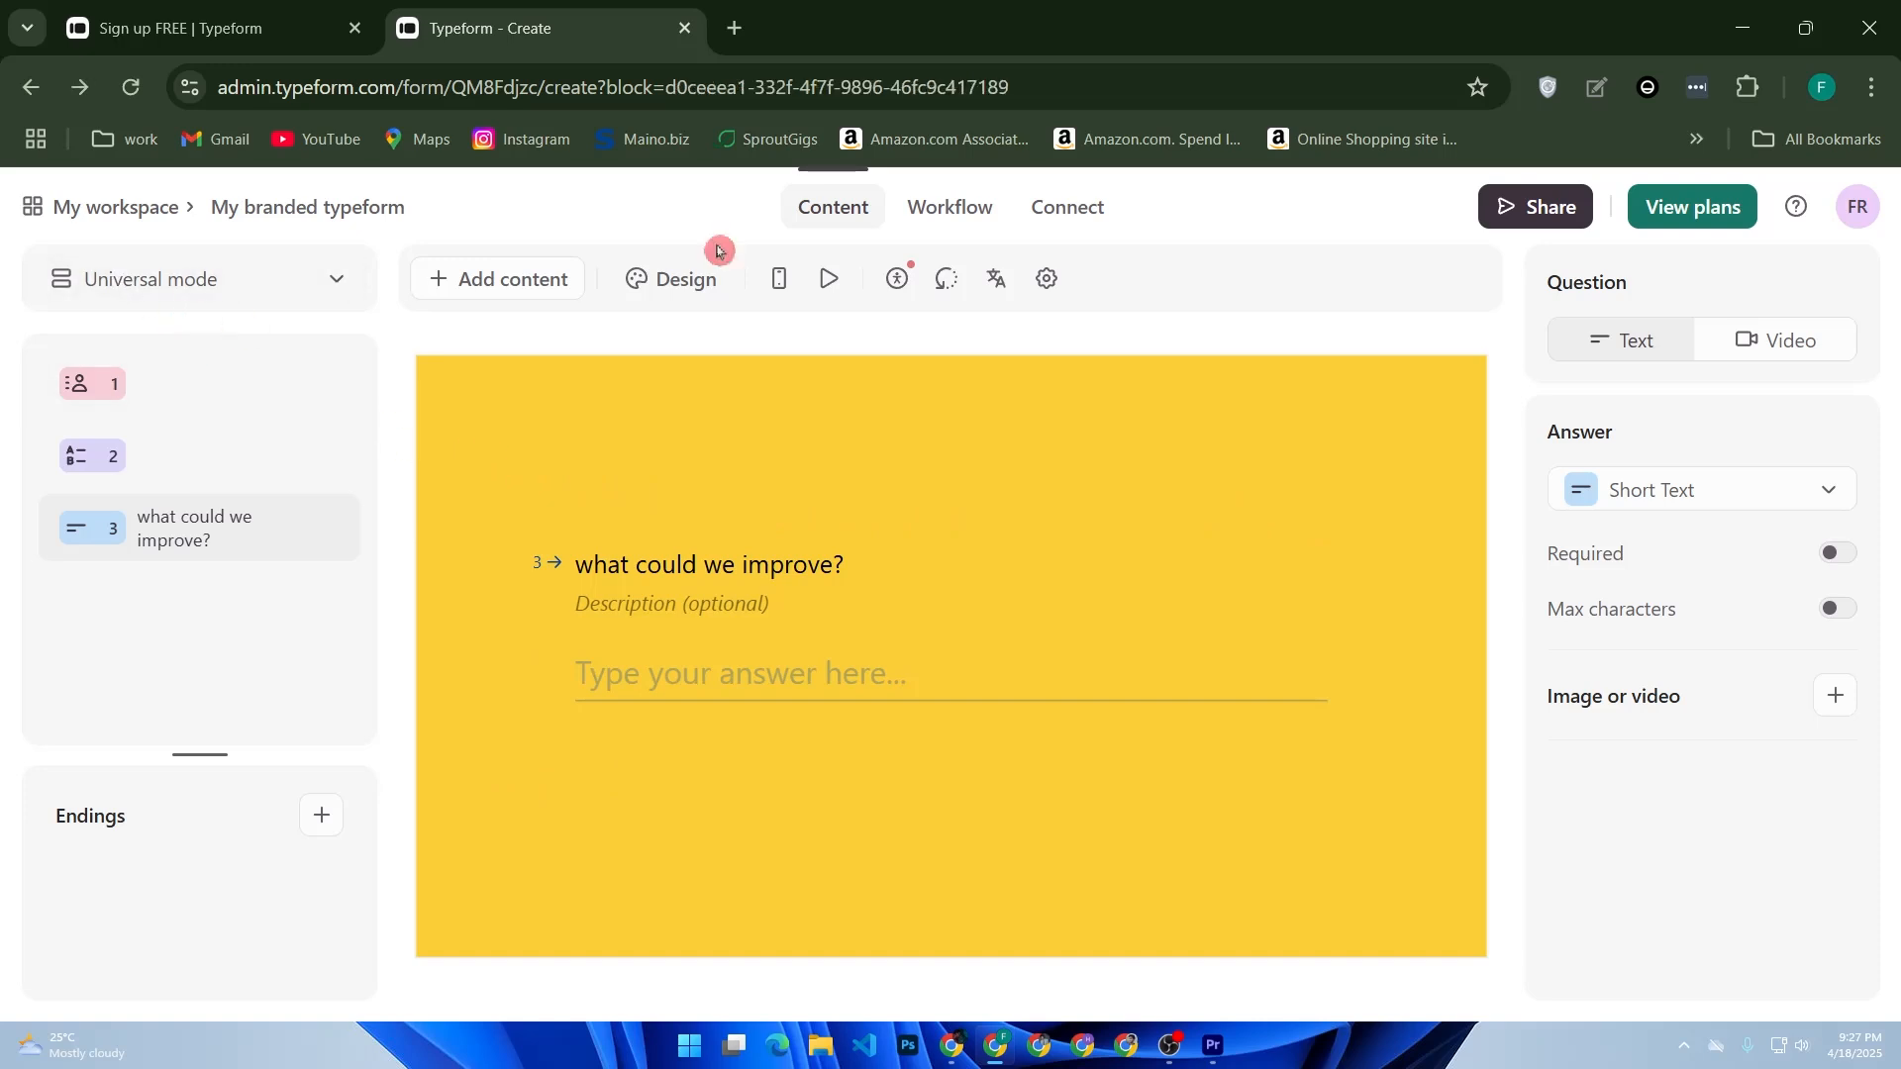
- Visit the Typeform homepage from the account menu and return to the form editor
{"action": "left_click", "coordinate": [1857, 205]}
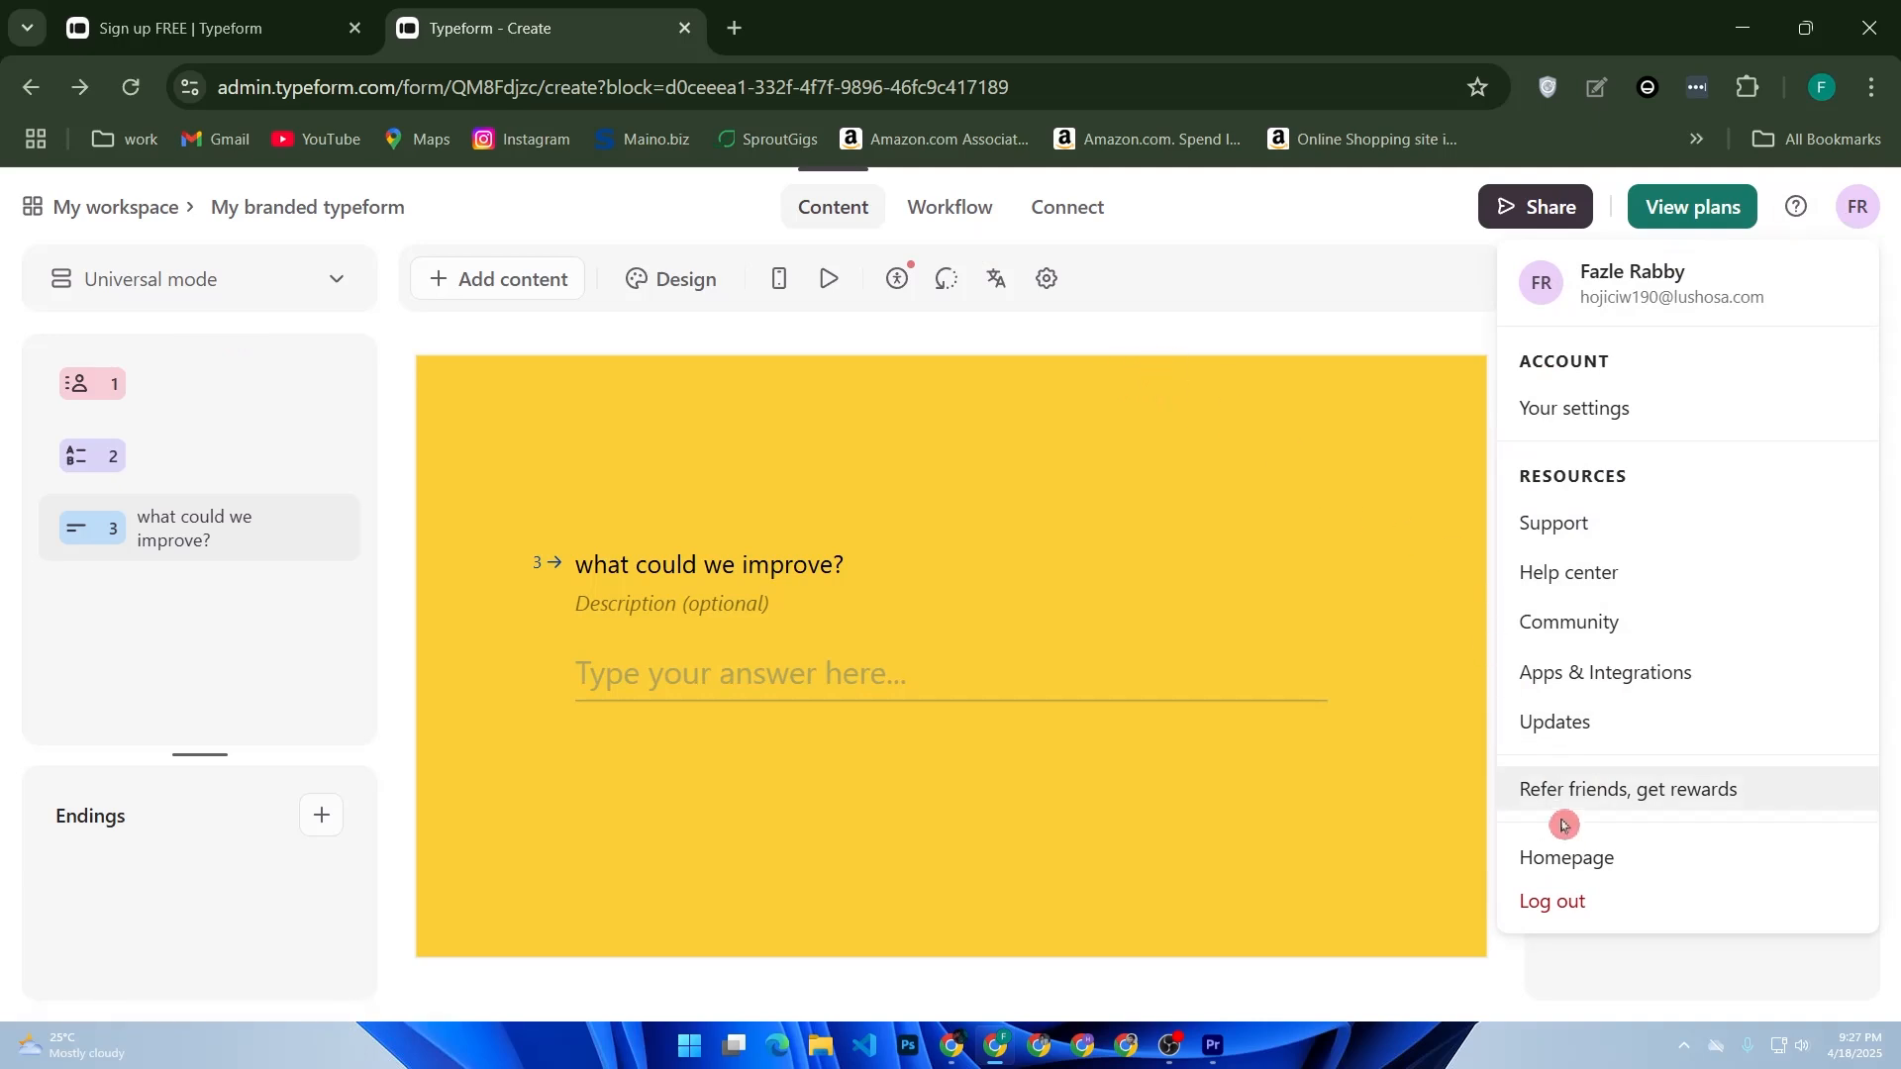
{"action": "left_click", "coordinate": [1569, 858]}
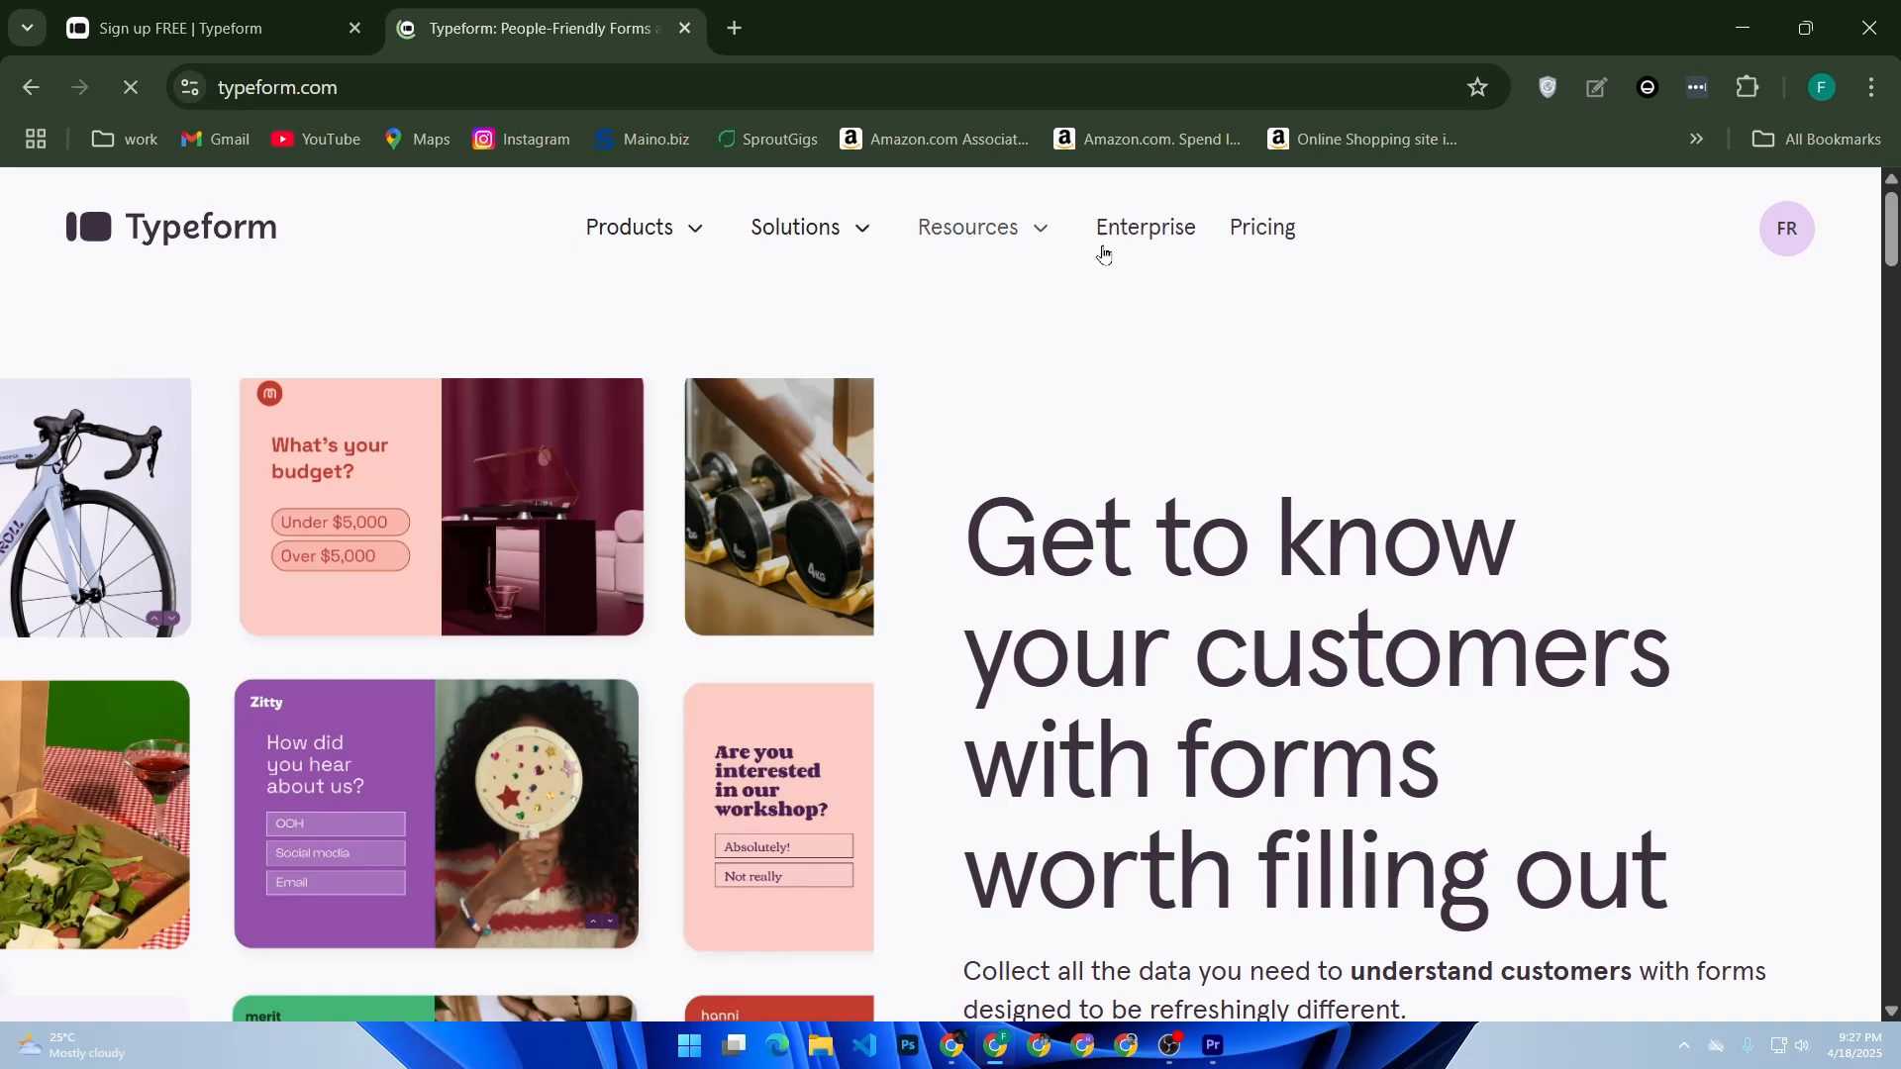
{"action": "left_click", "coordinate": [1782, 230]}
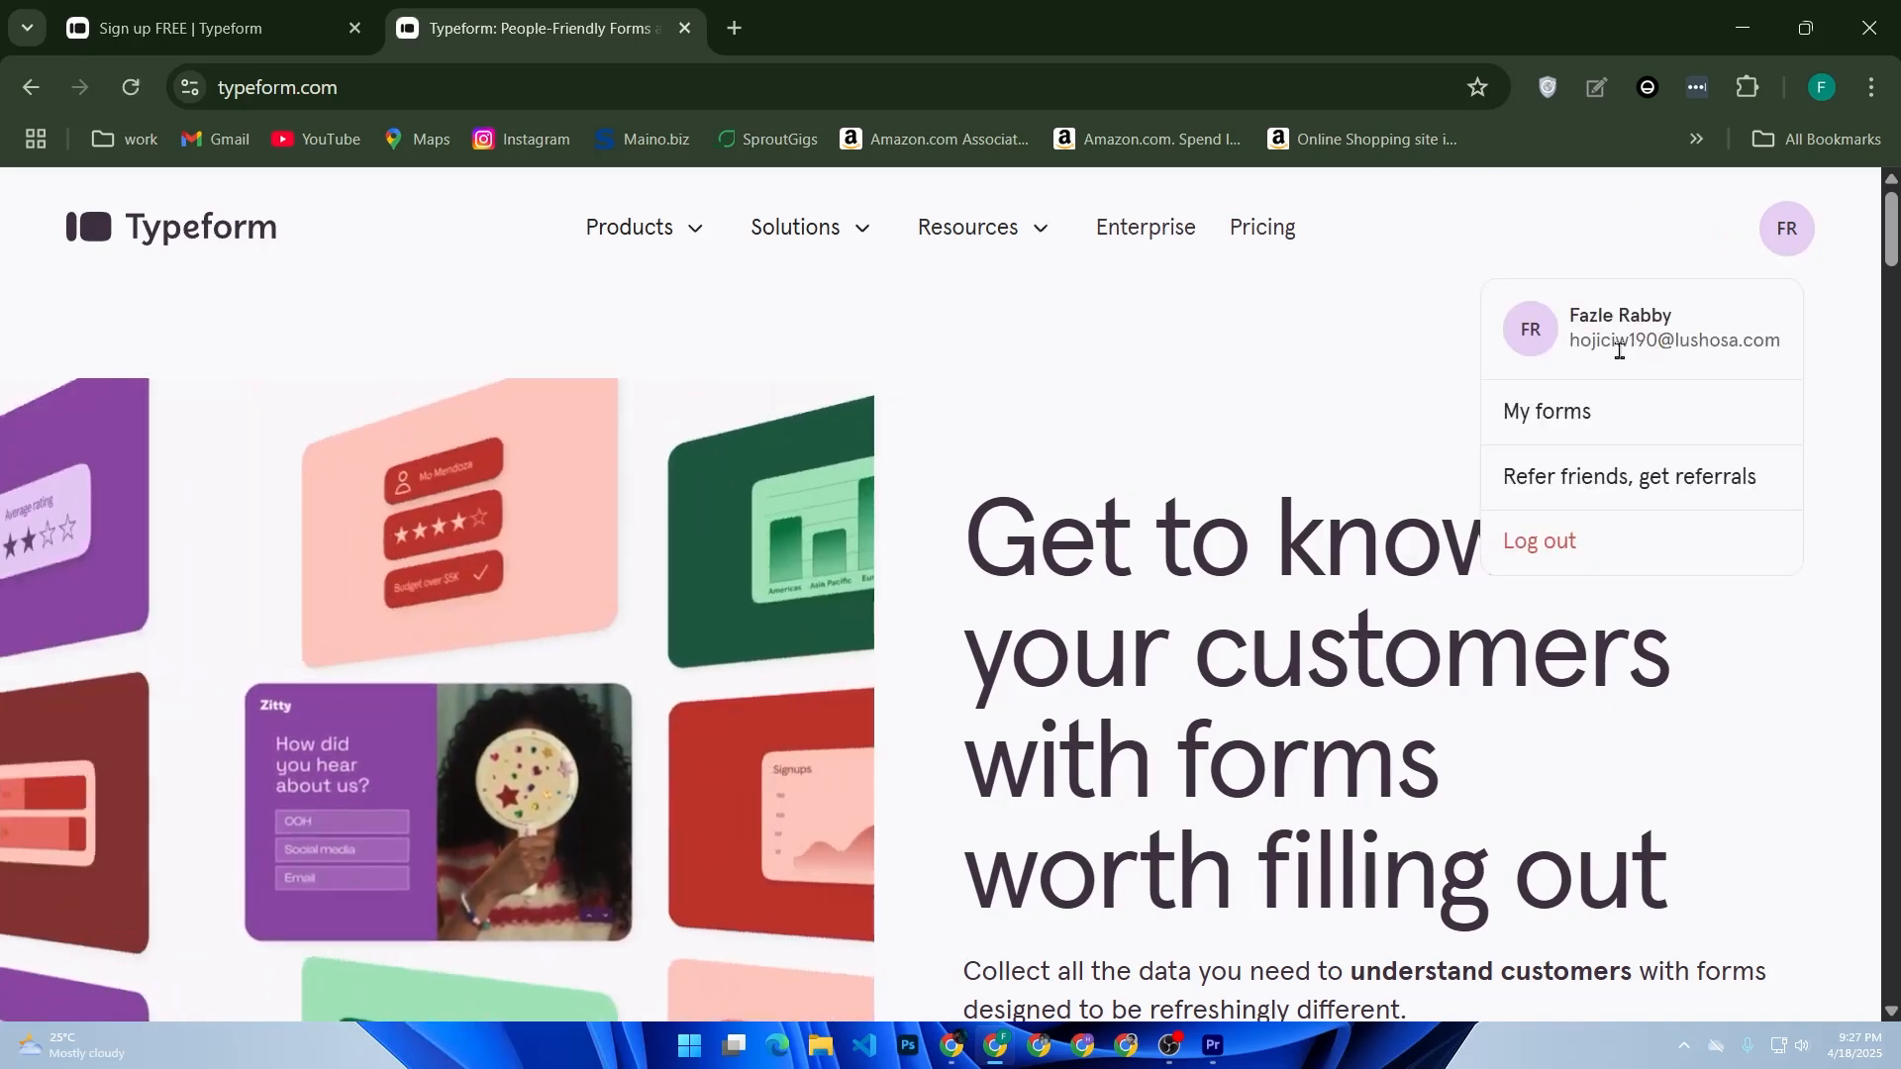
{"action": "key", "text": "alt+Left"}
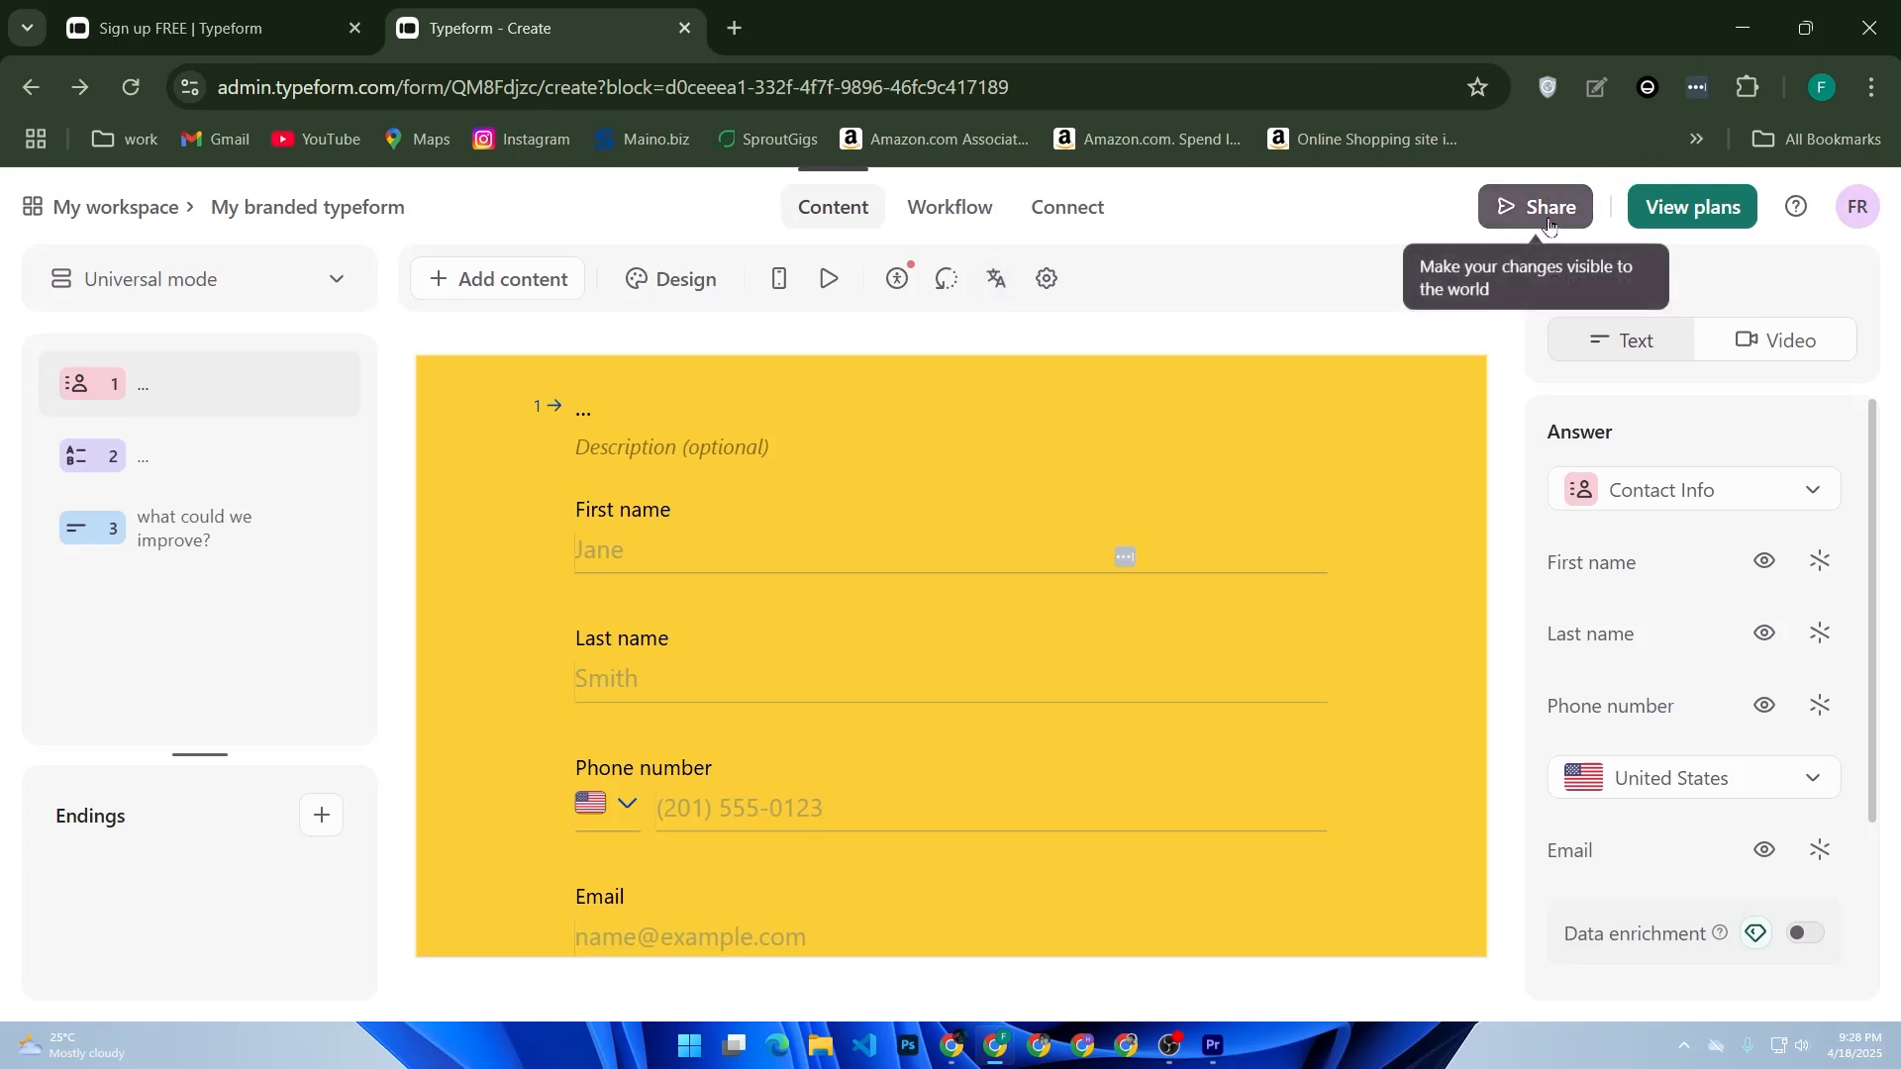
- Preview the form in desktop view and scroll through its contact fields
{"action": "left_click", "coordinate": [830, 279]}
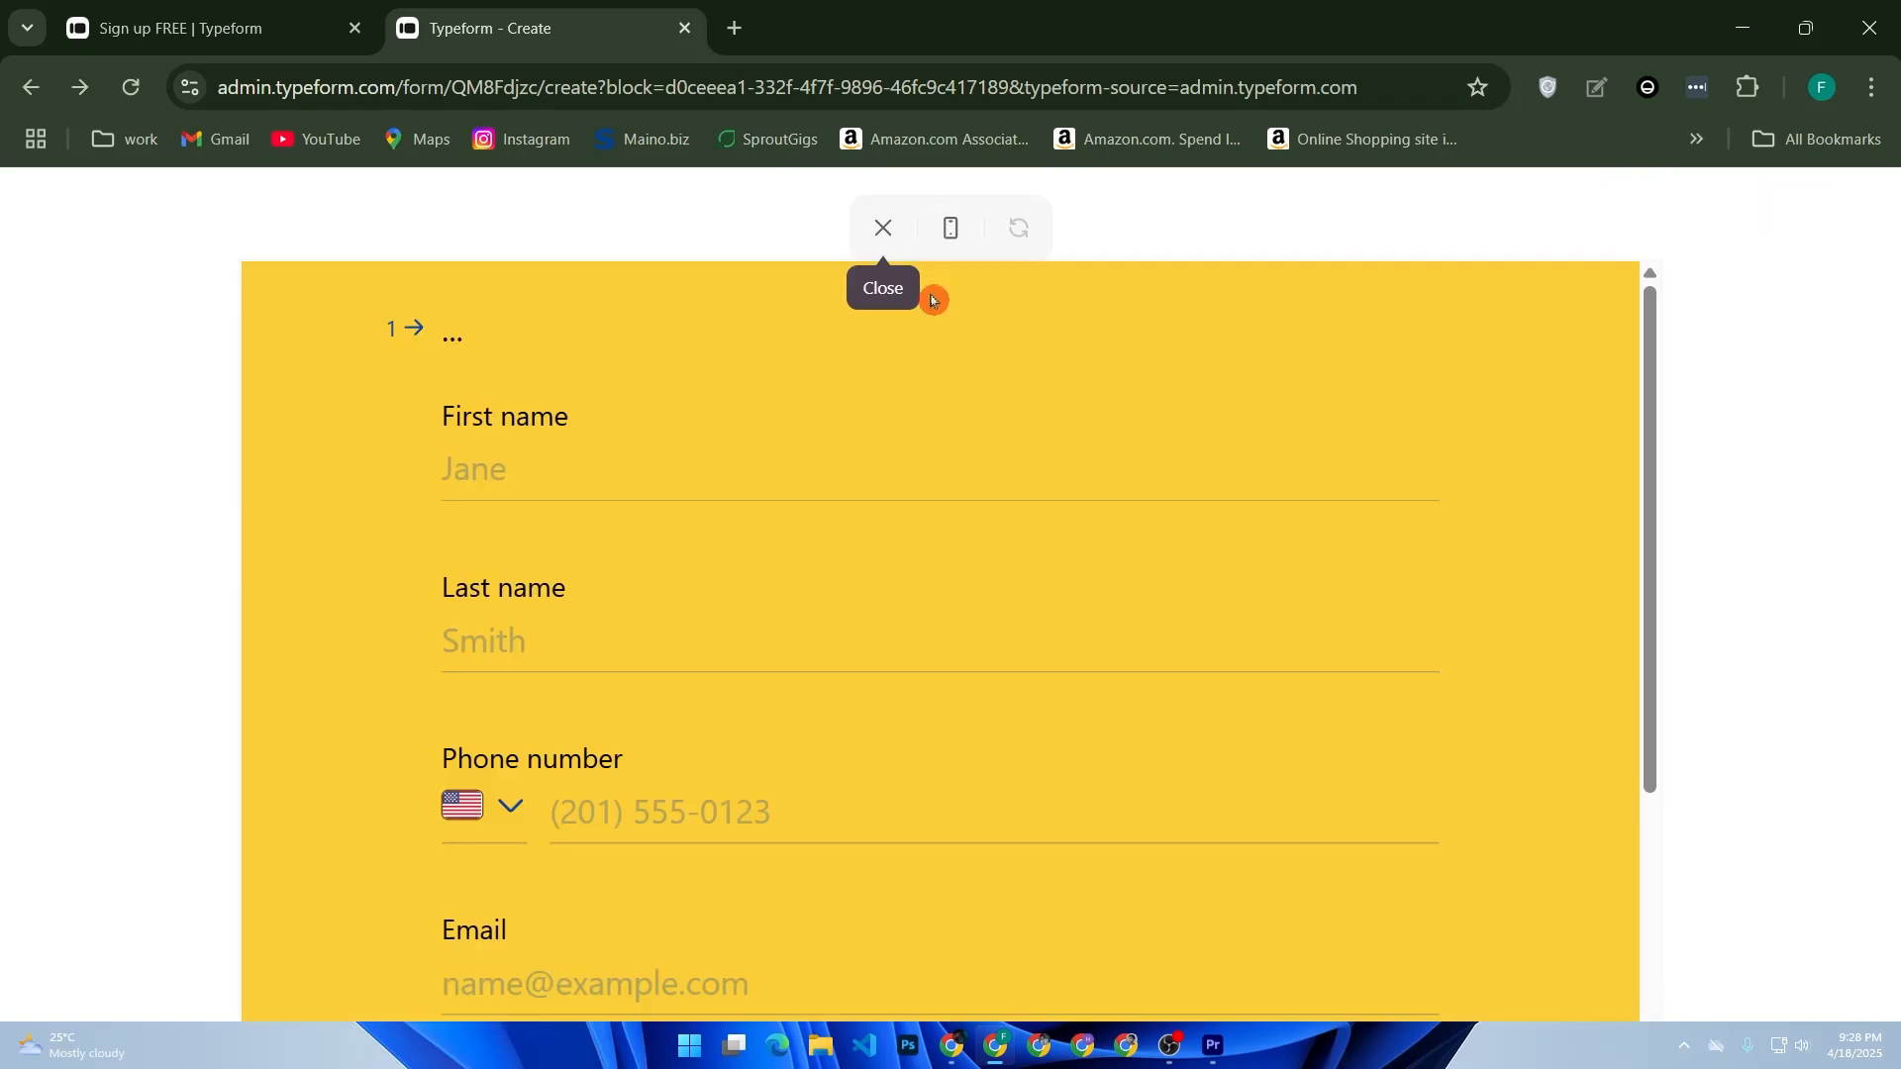
{"action": "scroll", "coordinate": [636, 390], "scroll_direction": "down", "scroll_amount": 4}
{"action": "scroll", "coordinate": [709, 408], "scroll_direction": "up", "scroll_amount": 4}
{"action": "scroll", "coordinate": [969, 482], "scroll_direction": "down", "scroll_amount": 4}
{"action": "scroll", "coordinate": [789, 509], "scroll_direction": "up", "scroll_amount": 4}
{"action": "scroll", "coordinate": [772, 551], "scroll_direction": "down", "scroll_amount": 4}
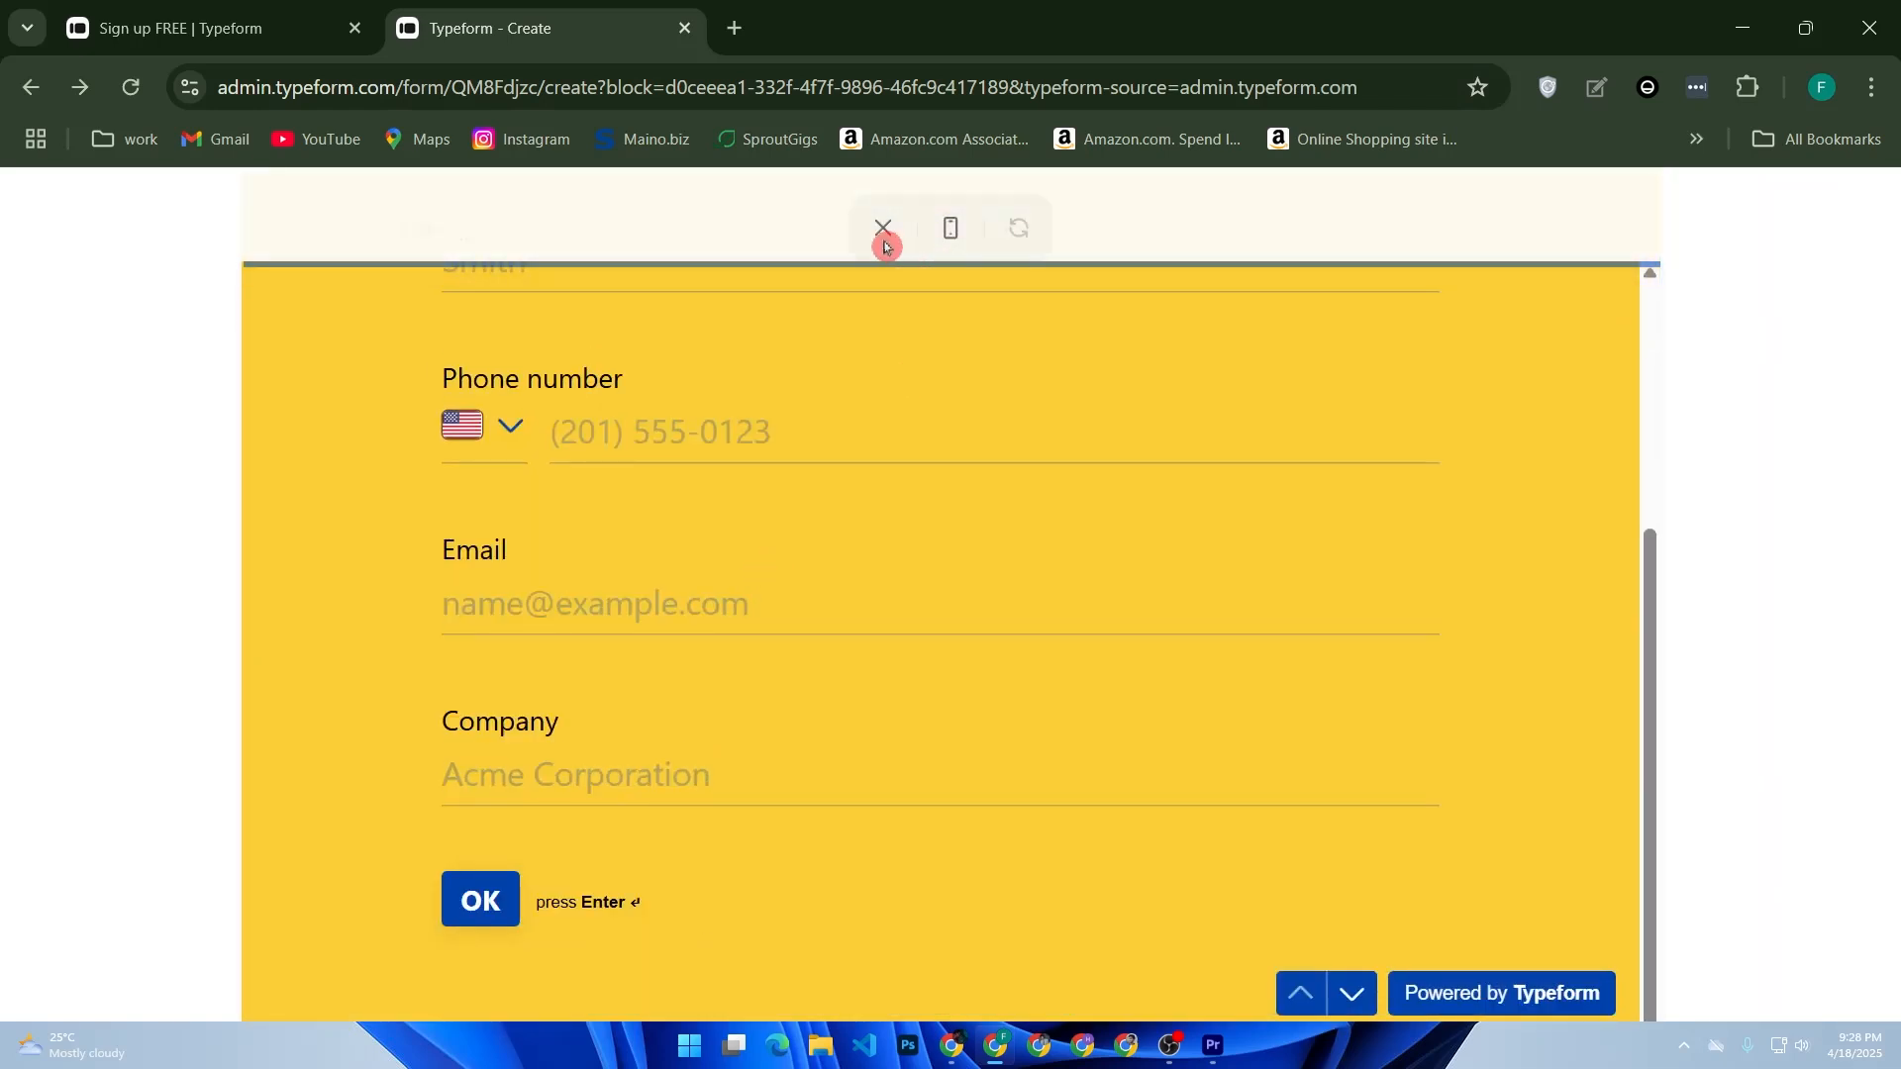
- Switch the preview to the mobile layout, scroll back to the top, and close the preview
{"action": "left_click", "coordinate": [950, 227]}
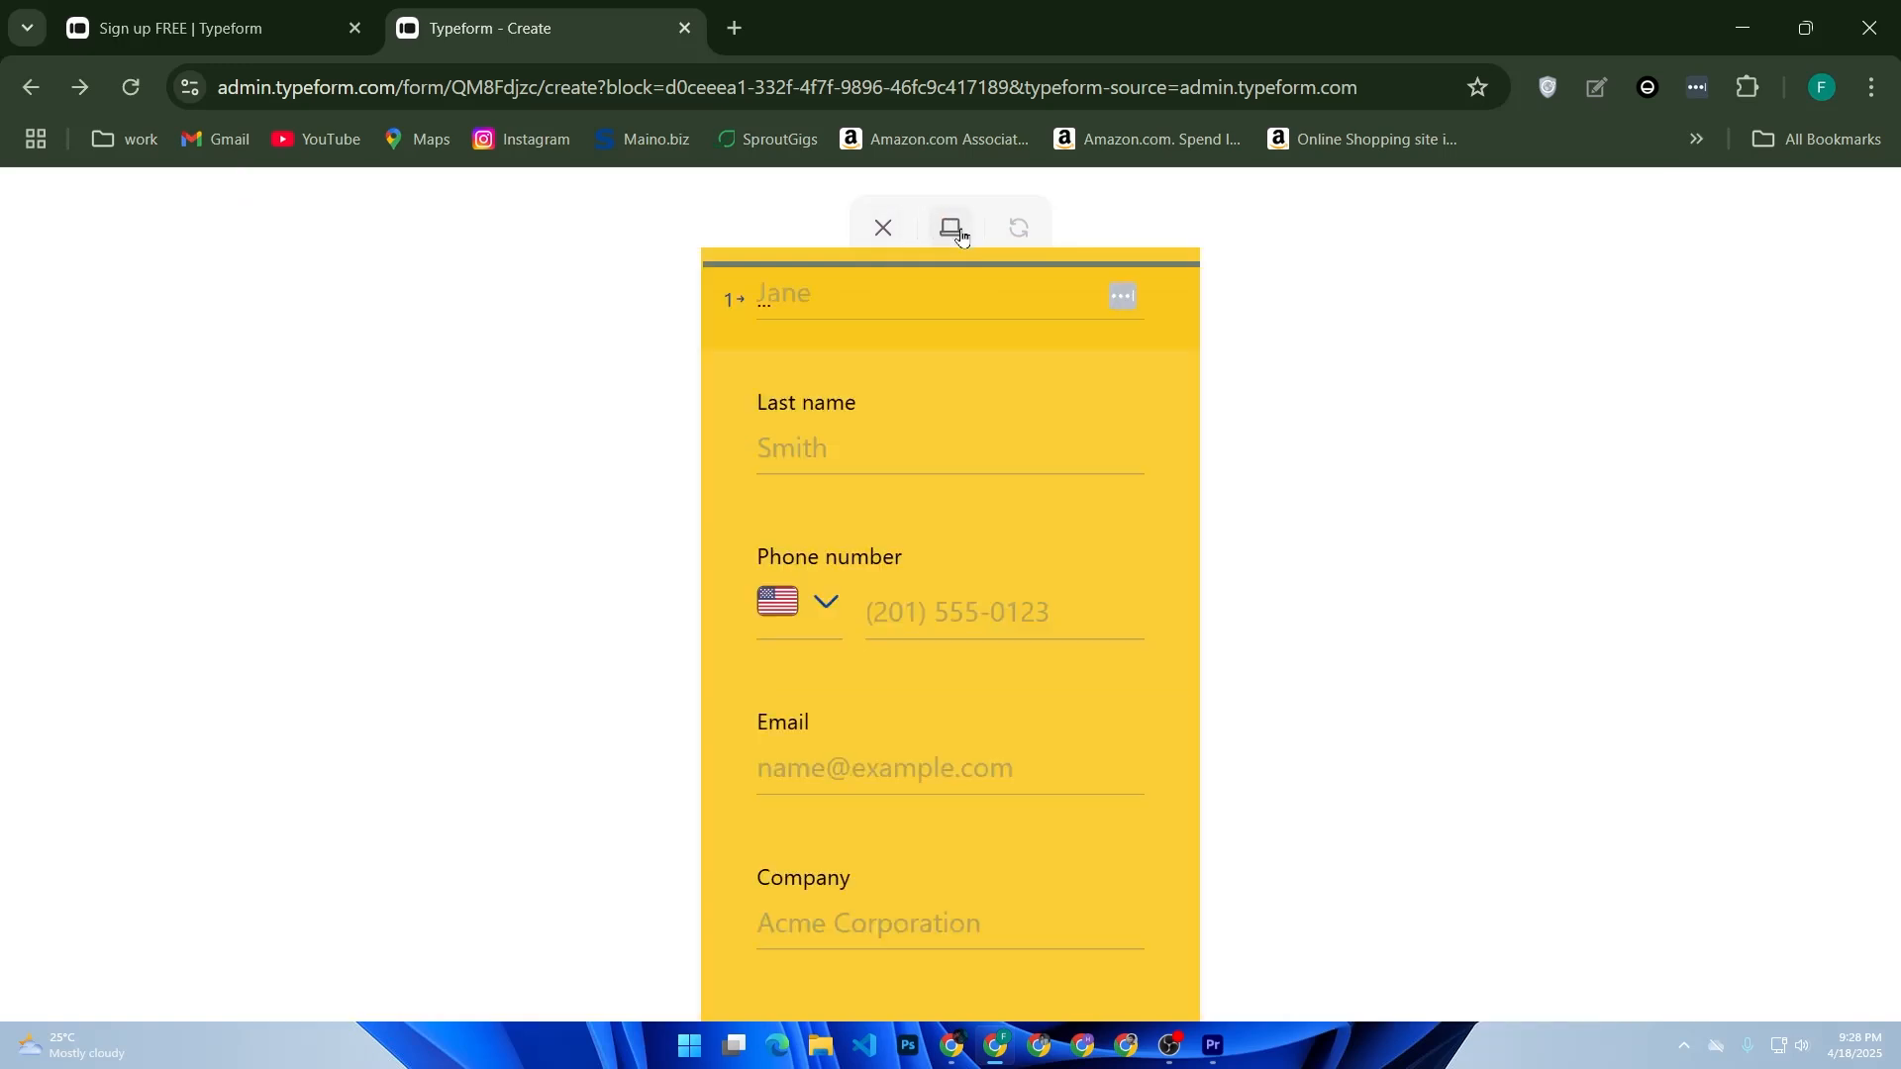
{"action": "left_click", "coordinate": [861, 690]}
{"action": "scroll", "coordinate": [1006, 547], "scroll_direction": "up", "scroll_amount": 2}
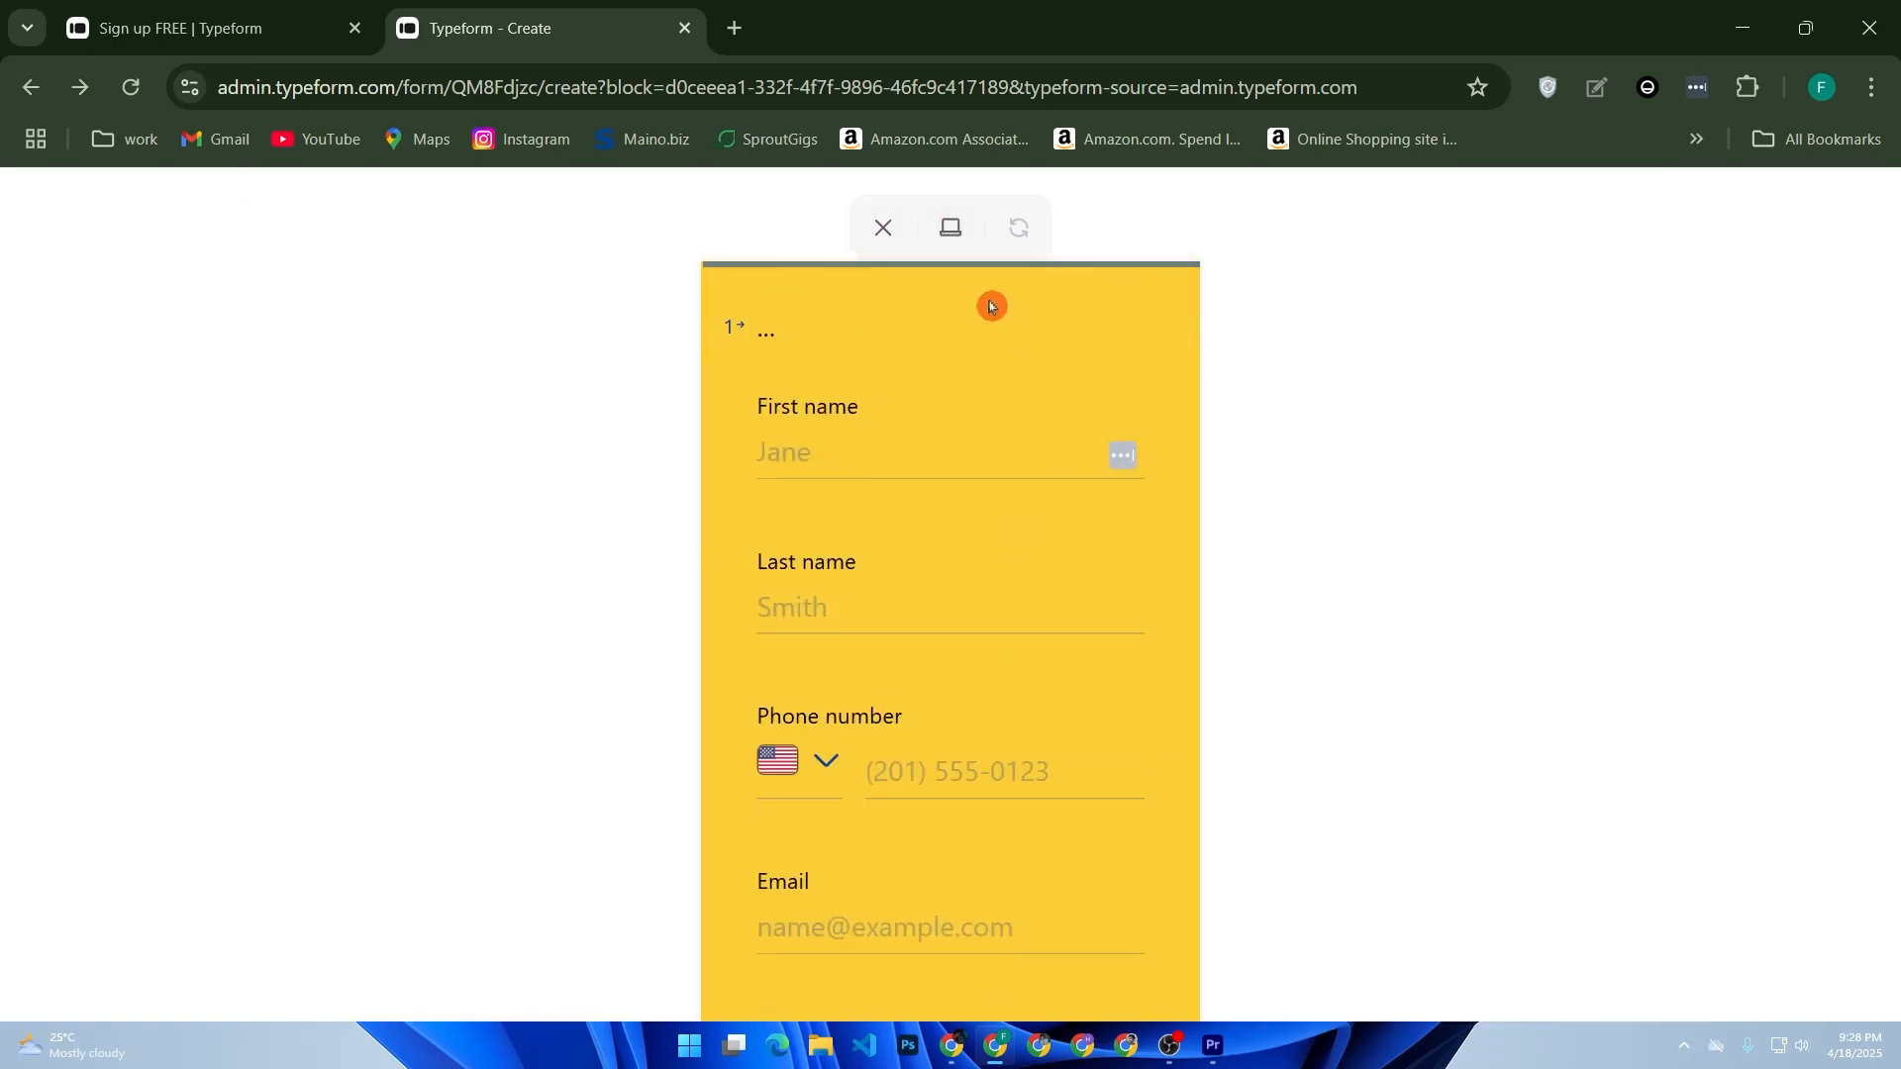
{"action": "left_click", "coordinate": [883, 228]}
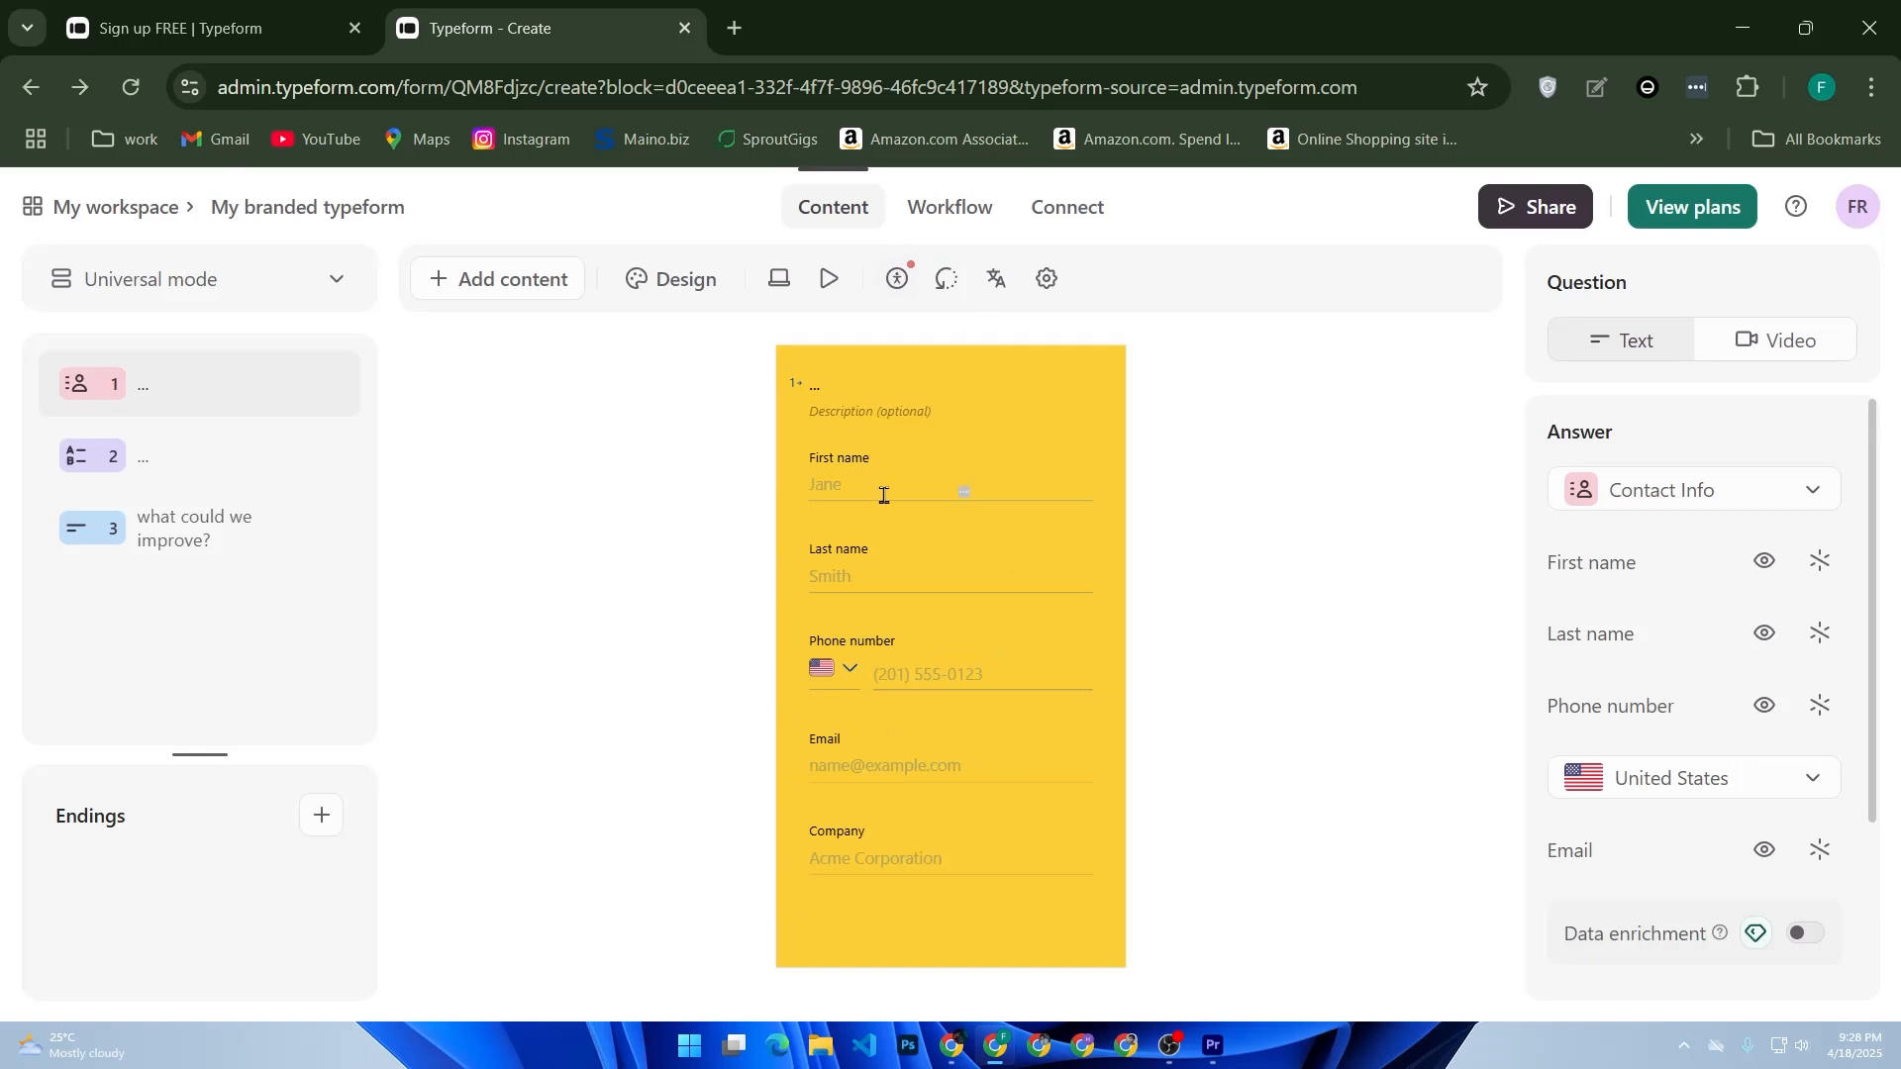